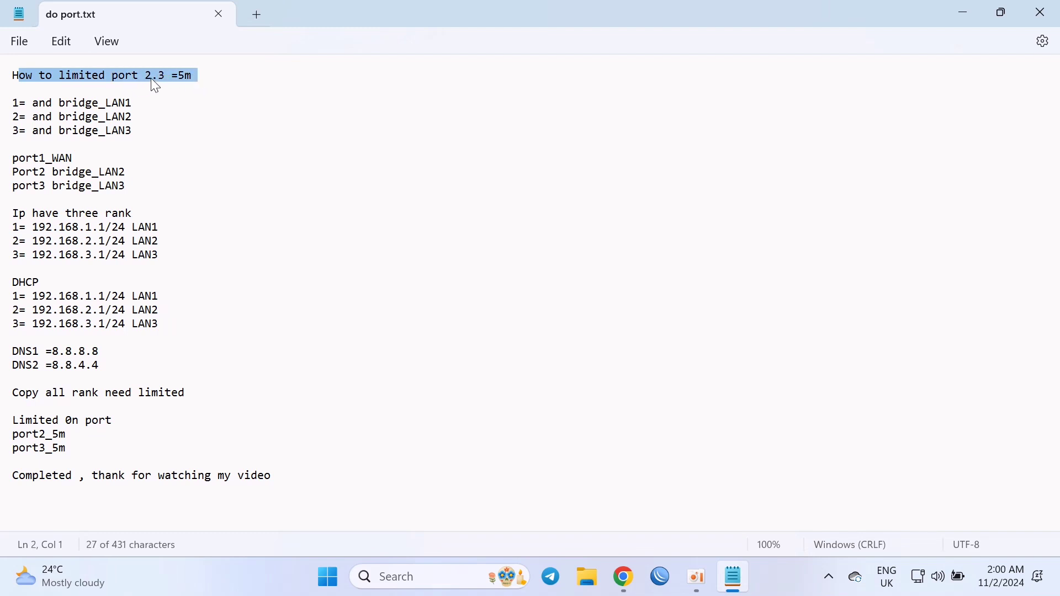
# Step: Append "all" to the title line of do port.txt, save the file and put the window away
pyautogui.click(197, 81)
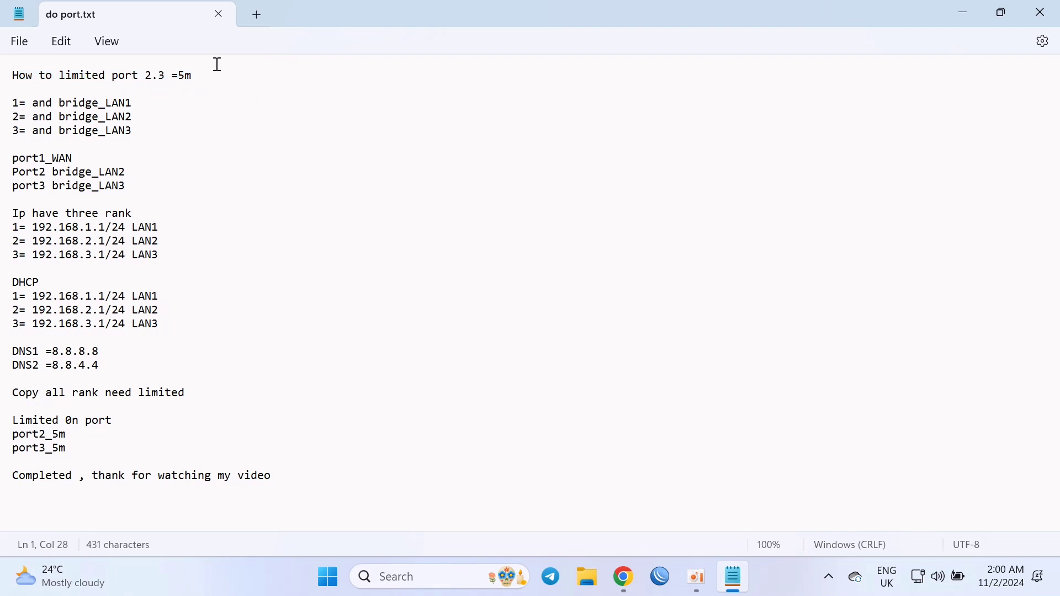
pyautogui.write('all')
pyautogui.hotkey('shift', 'Home')
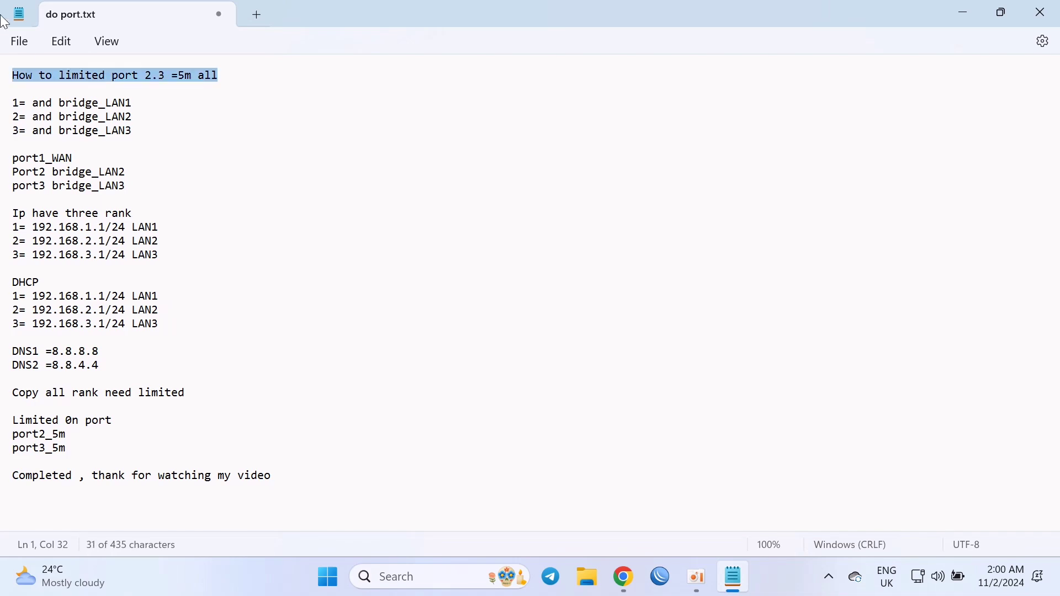
pyautogui.click(19, 42)
pyautogui.click(41, 149)
pyautogui.click(964, 12)
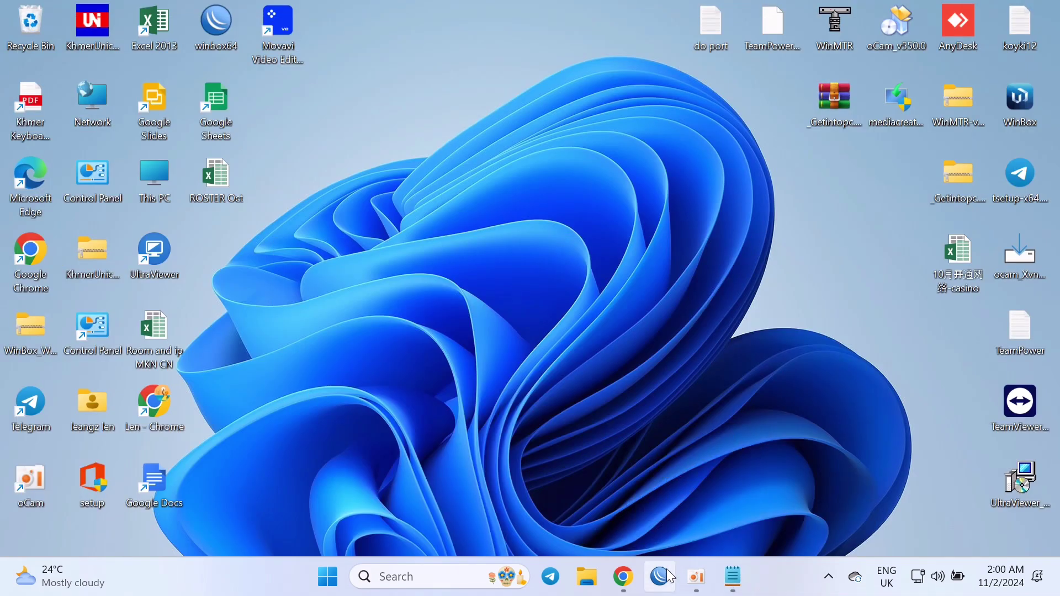
# Step: Switch to WinBox, connect to the discovered CRS226-24G-2S+ router as admin and dismiss the password change request
pyautogui.click(661, 577)
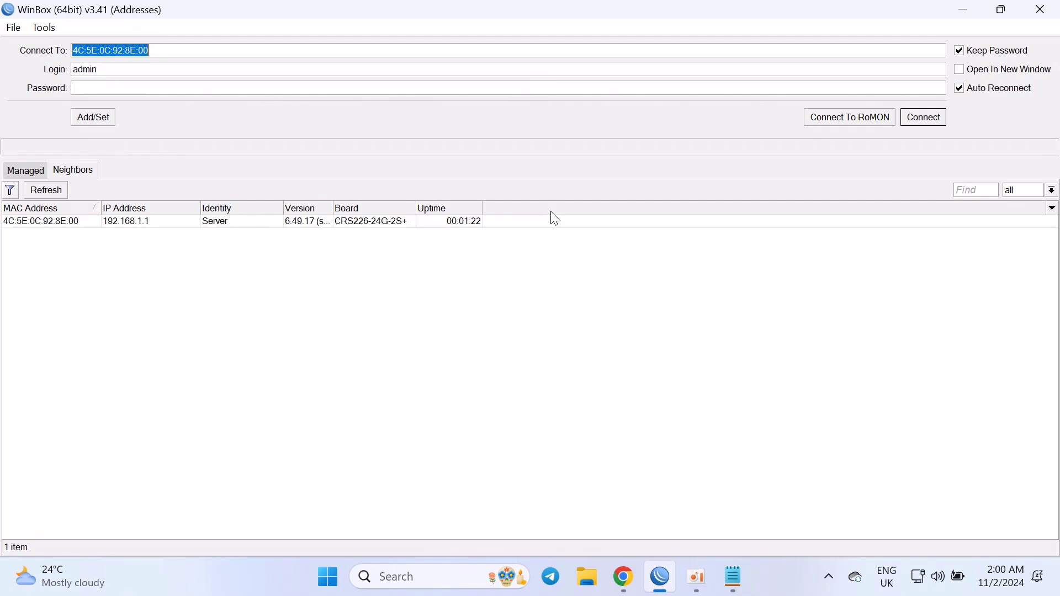
pyautogui.click(34, 222)
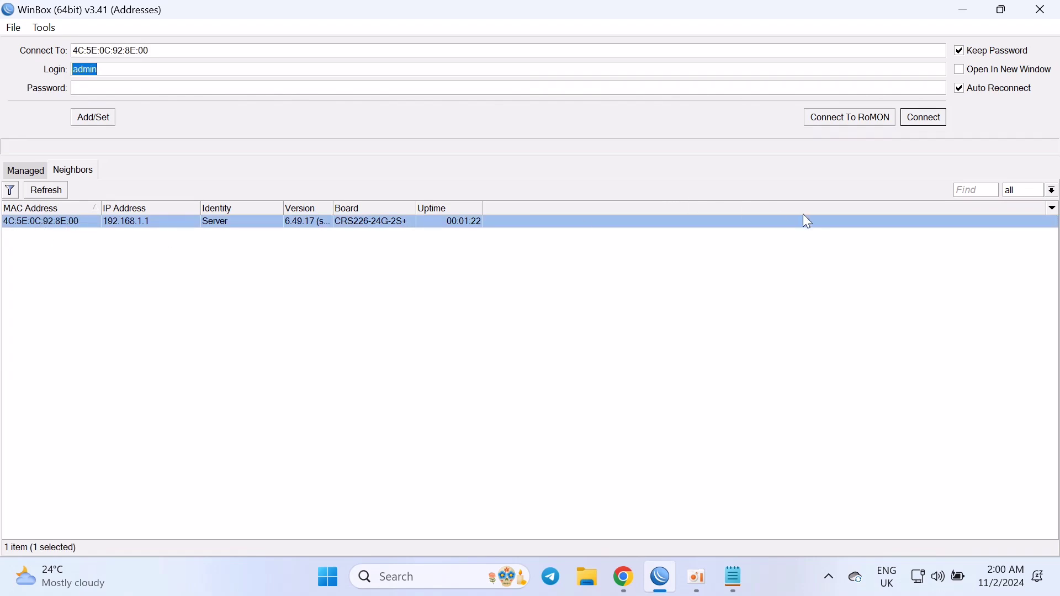
pyautogui.click(937, 118)
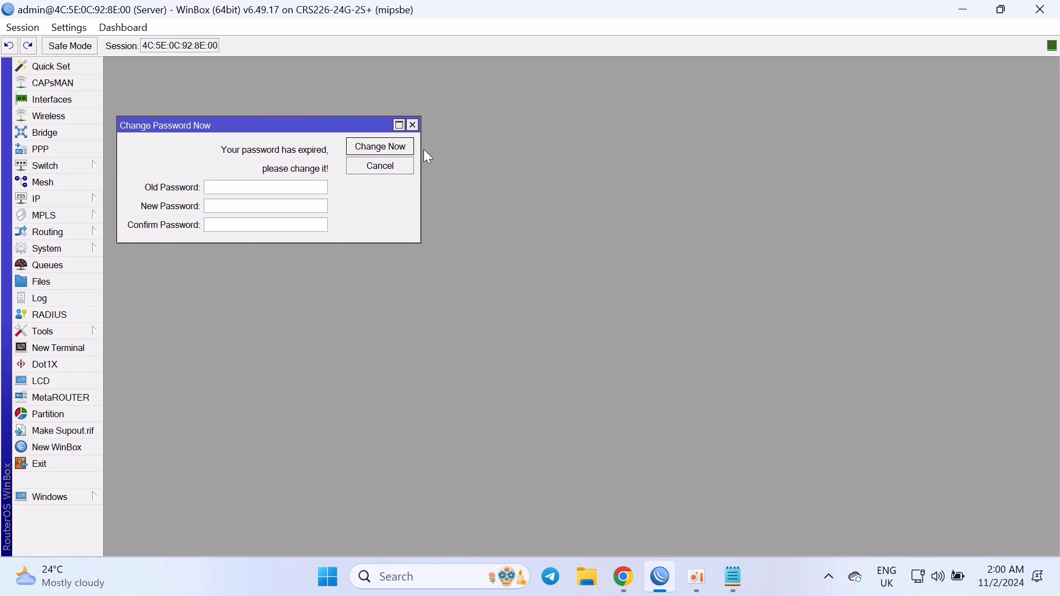
pyautogui.click(414, 126)
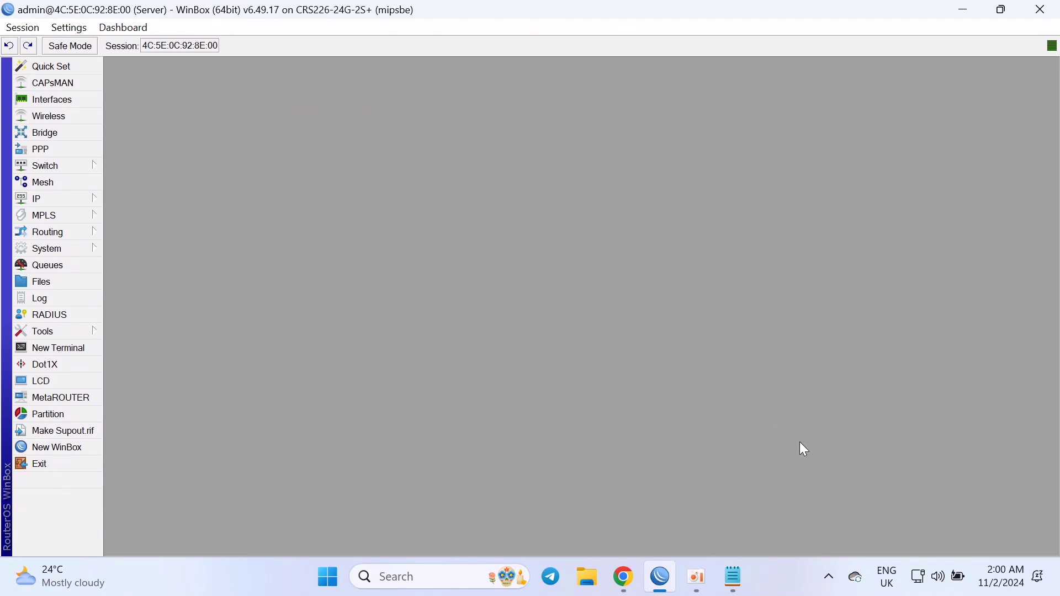
pyautogui.click(61, 349)
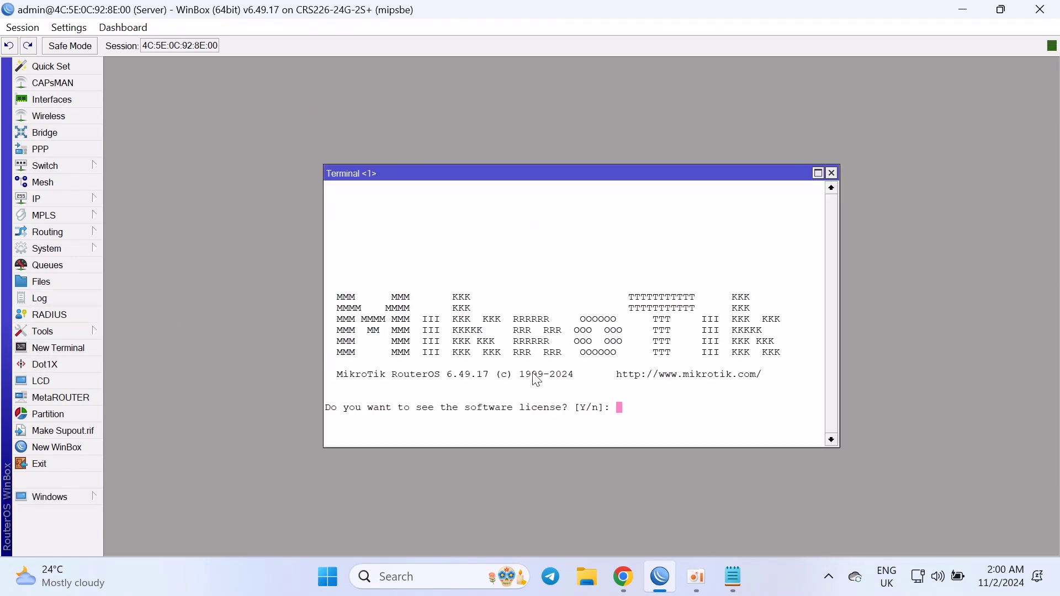
pyautogui.click(832, 173)
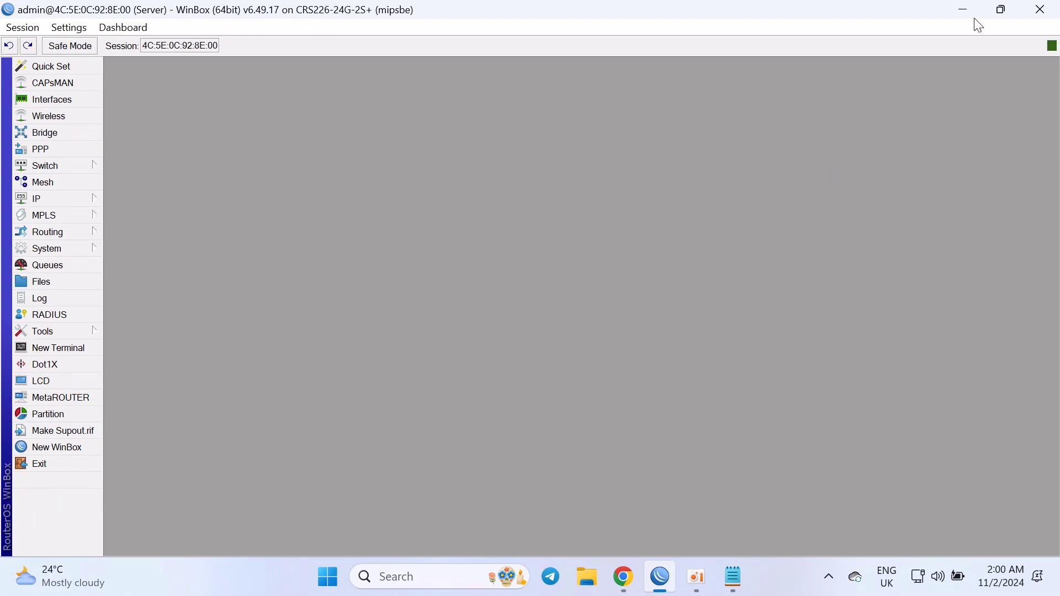
# Step: Open a Windows command prompt and run a continuous ping with "ping 8.8.8.8 -t"
pyautogui.click(964, 9)
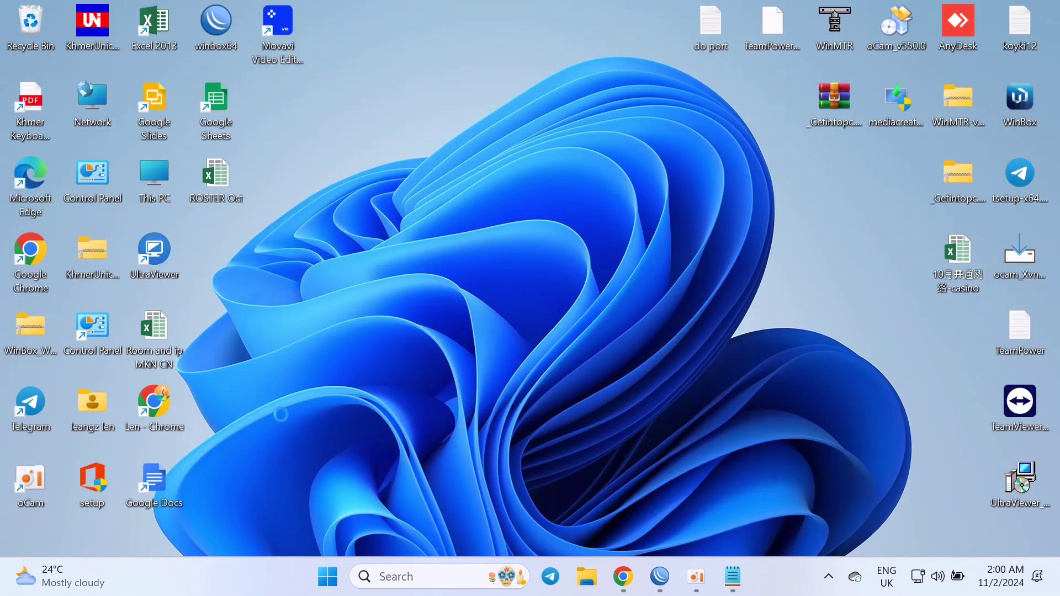
pyautogui.press('super+r')
pyautogui.click(135, 520)
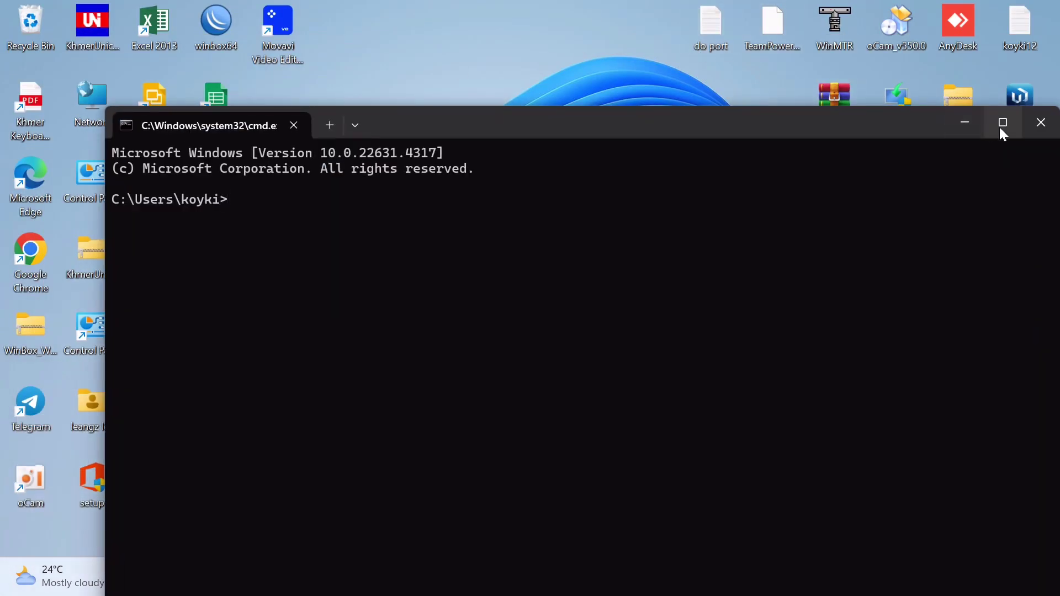
pyautogui.click(1002, 124)
pyautogui.write('pin')
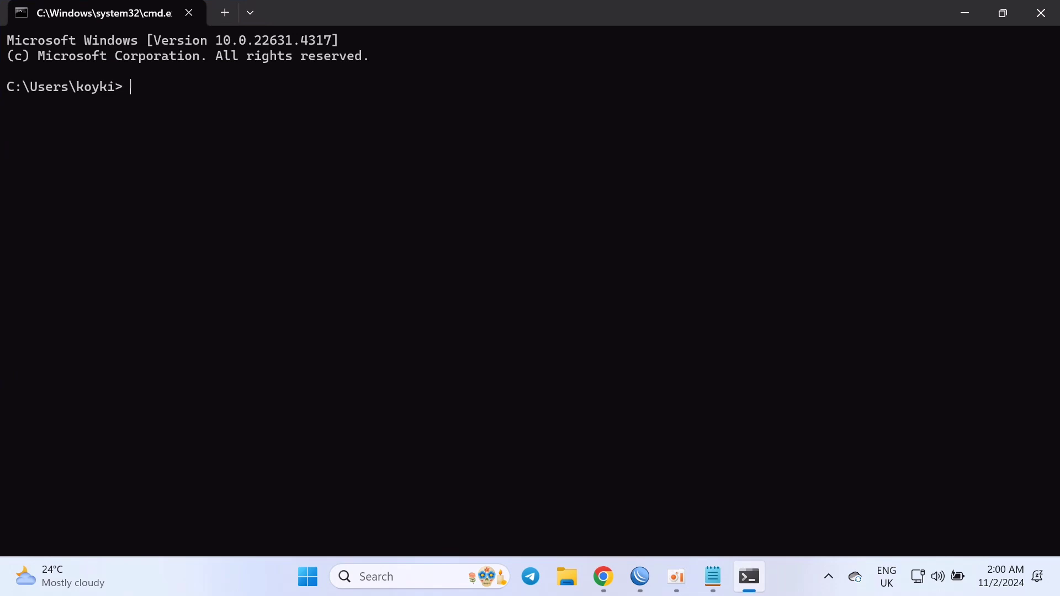
pyautogui.write('g 8.8.8.8 -t')
pyautogui.press('Return')
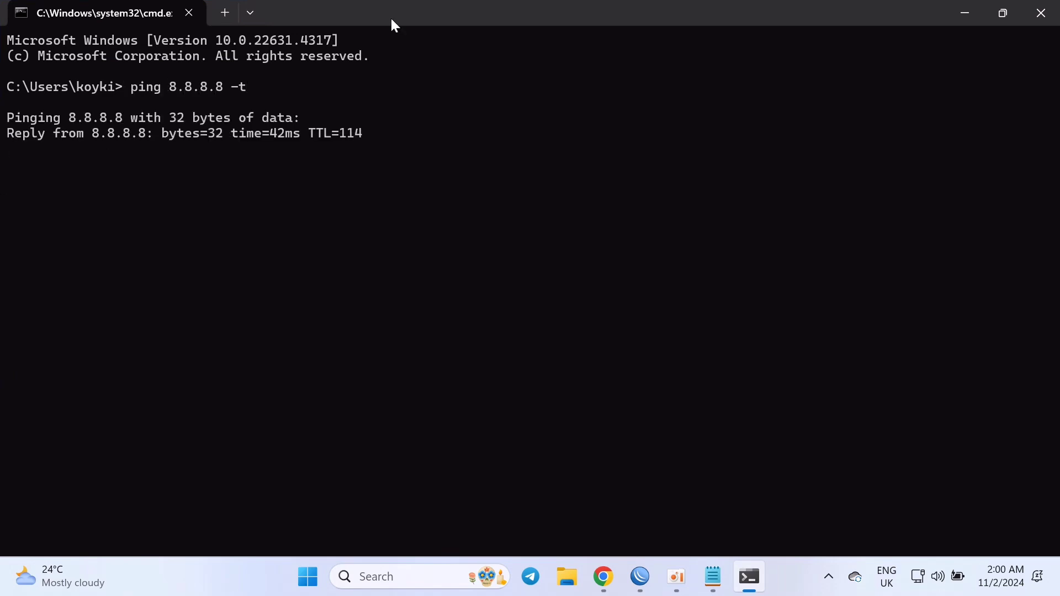
pyautogui.click(960, 10)
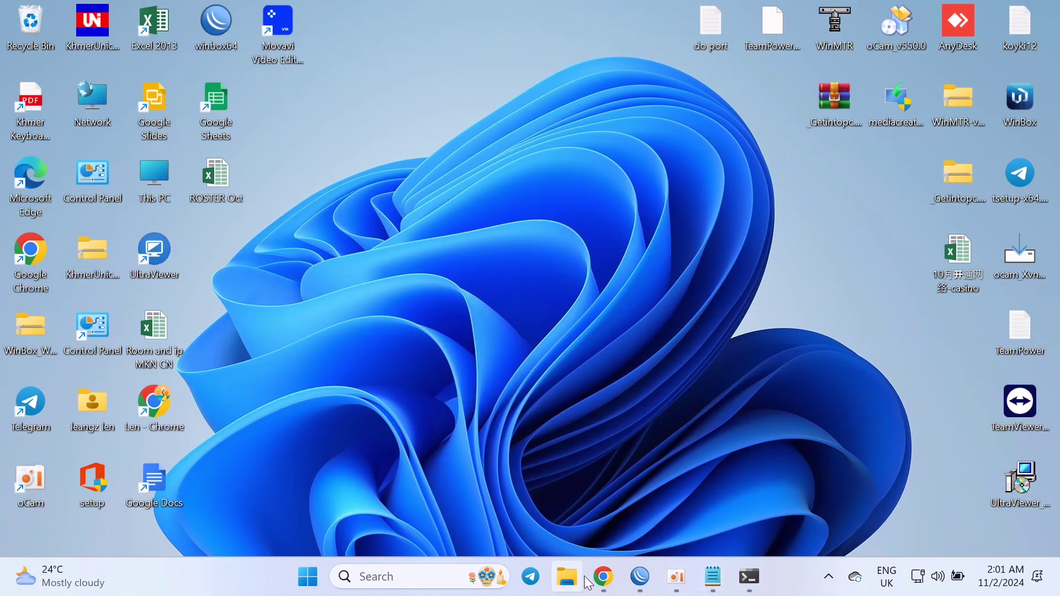
# Step: Switch to Chrome and open speedtest.net in the new tab
pyautogui.click(604, 577)
pyautogui.click(242, 16)
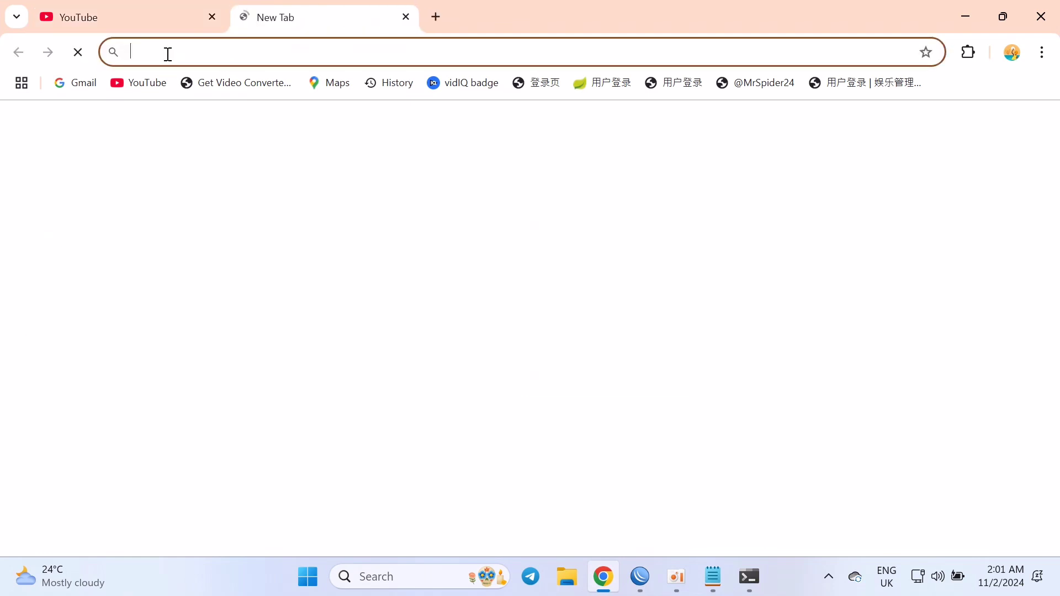
pyautogui.write('speedtest.net')
pyautogui.press('Right')
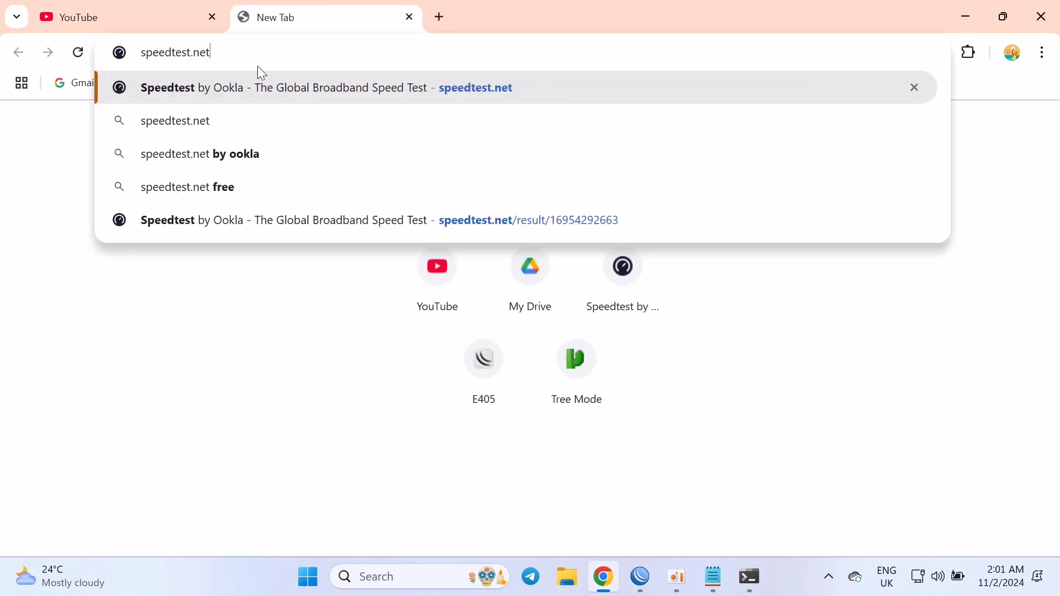
pyautogui.press('Return')
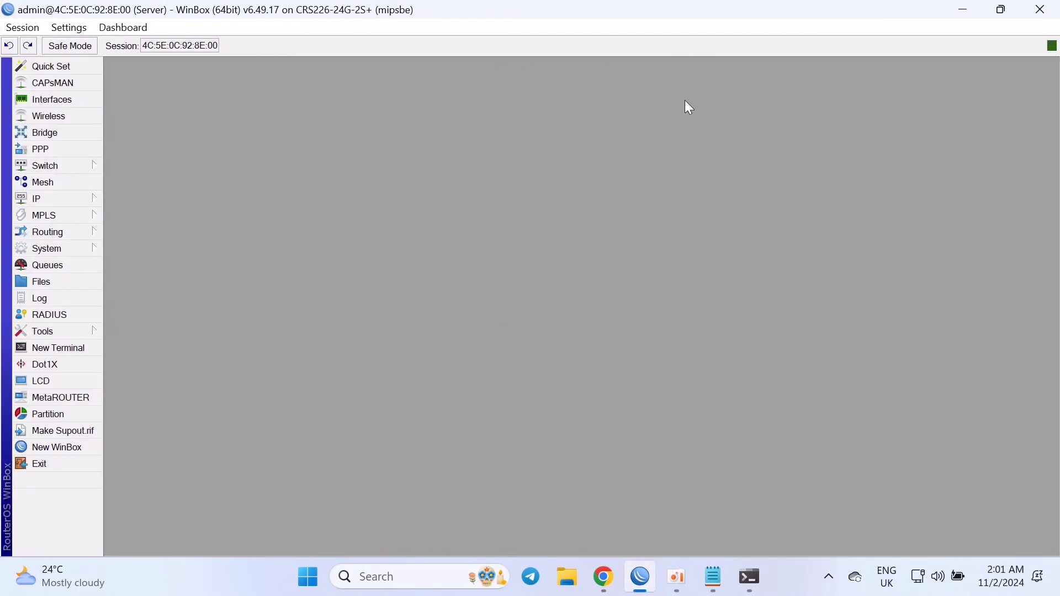
# Step: Review the bridge_LAN1, bridge_LAN2 and bridge_LAN3 entries in the do port.txt notes in Notepad
pyautogui.click(714, 577)
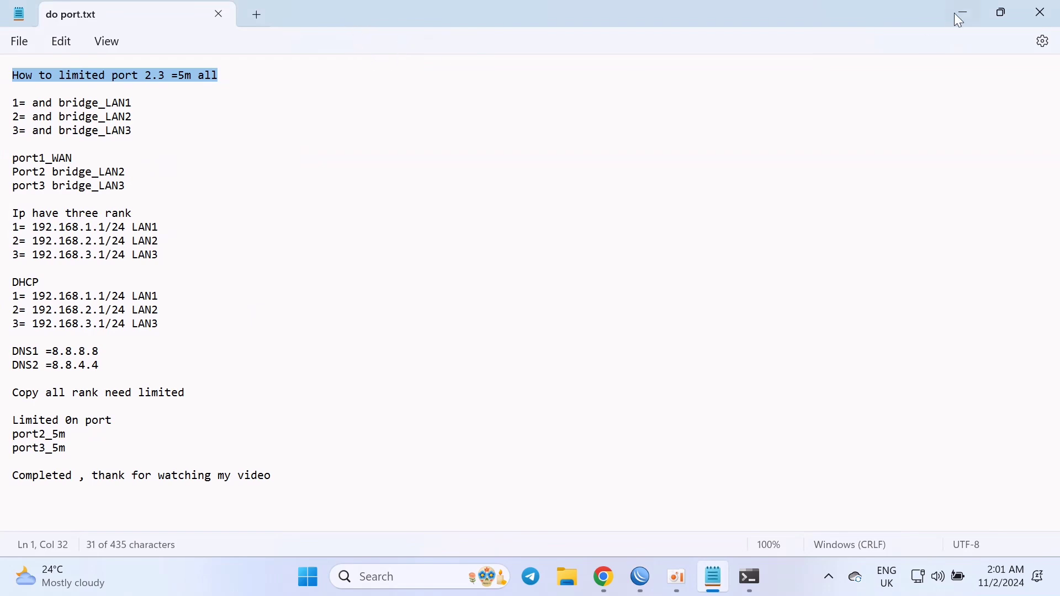
pyautogui.click(1010, 10)
pyautogui.moveTo(499, 49); pyautogui.dragTo(692, 73)
pyautogui.moveTo(323, 161); pyautogui.dragTo(458, 167)
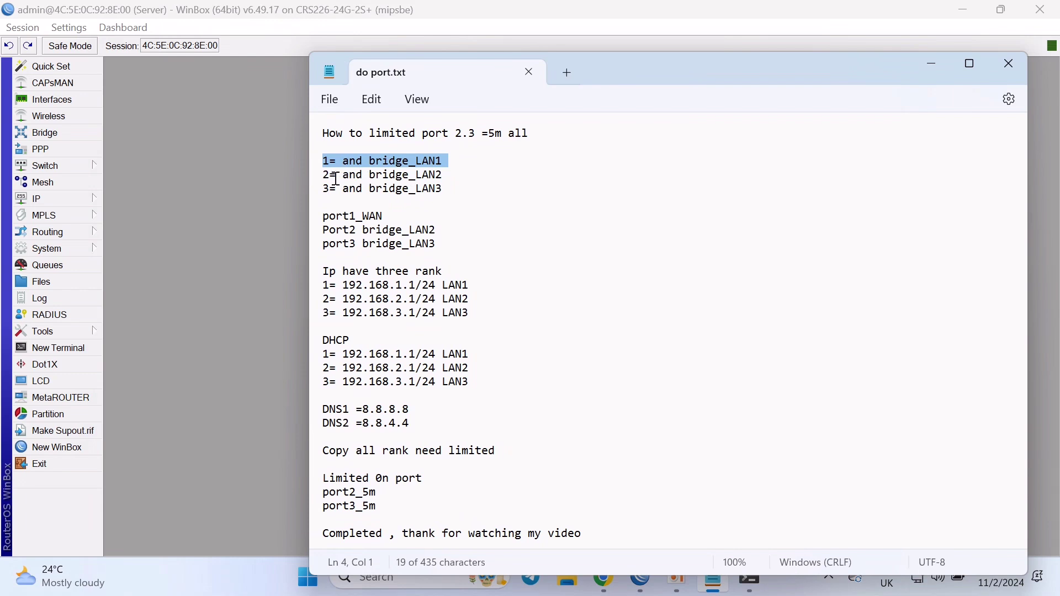
pyautogui.moveTo(326, 169); pyautogui.dragTo(445, 195)
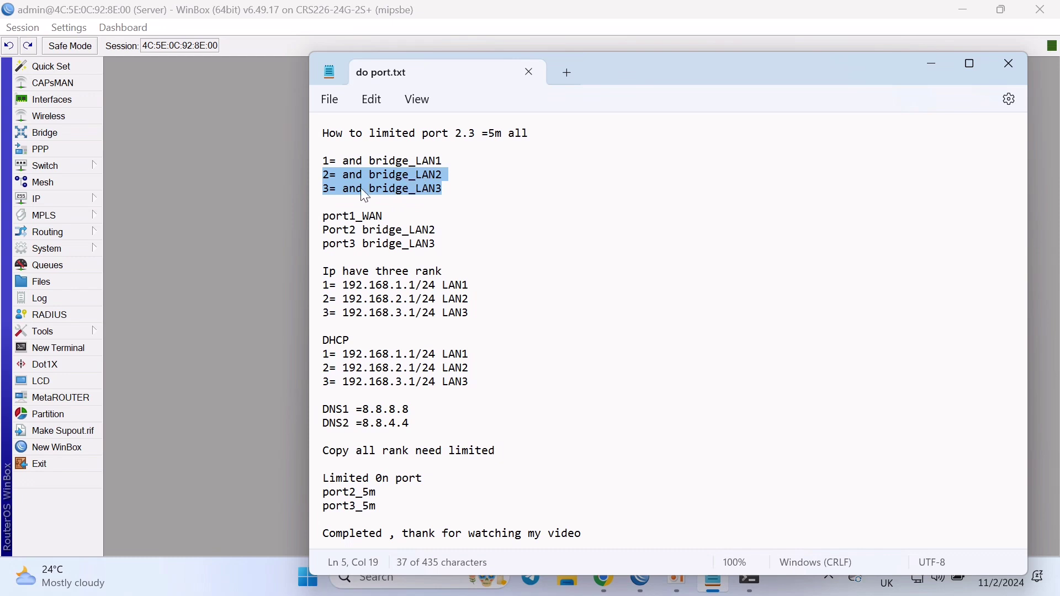
pyautogui.click(429, 177)
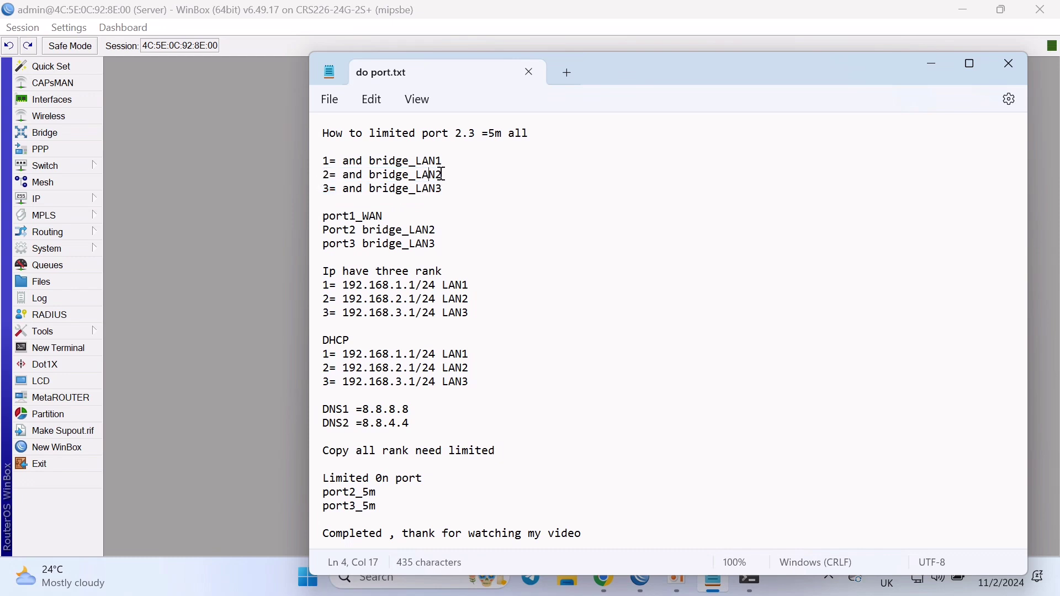
pyautogui.moveTo(443, 174); pyautogui.dragTo(351, 182)
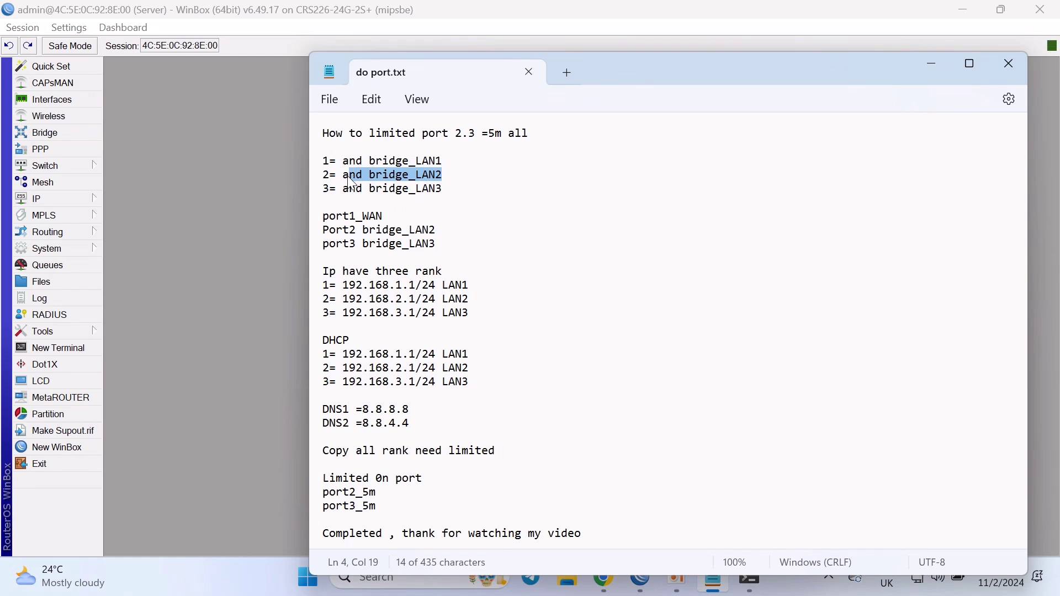
pyautogui.click(448, 177)
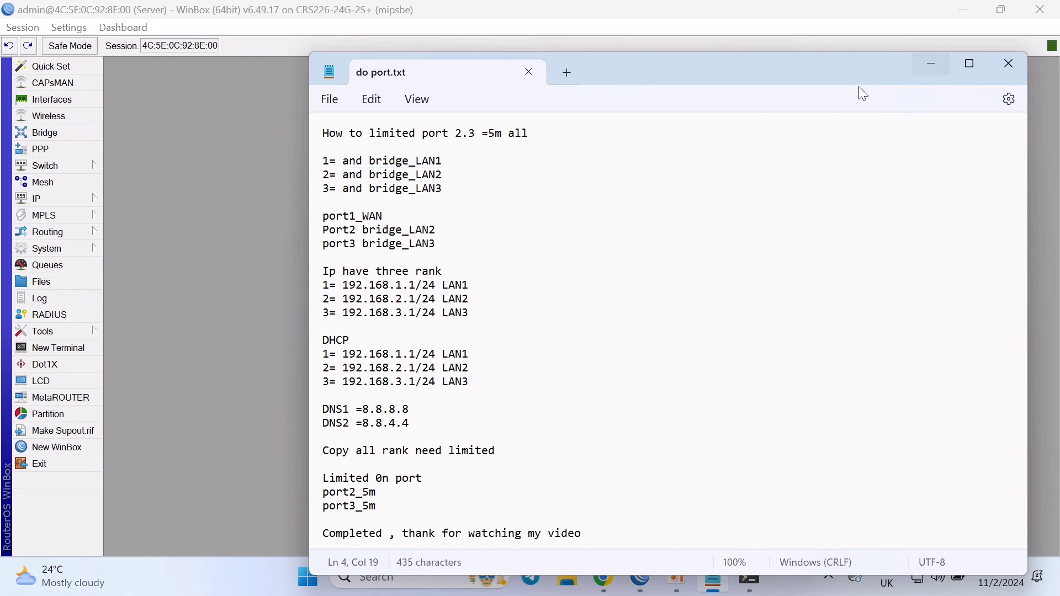
pyautogui.moveTo(444, 189); pyautogui.dragTo(373, 192)
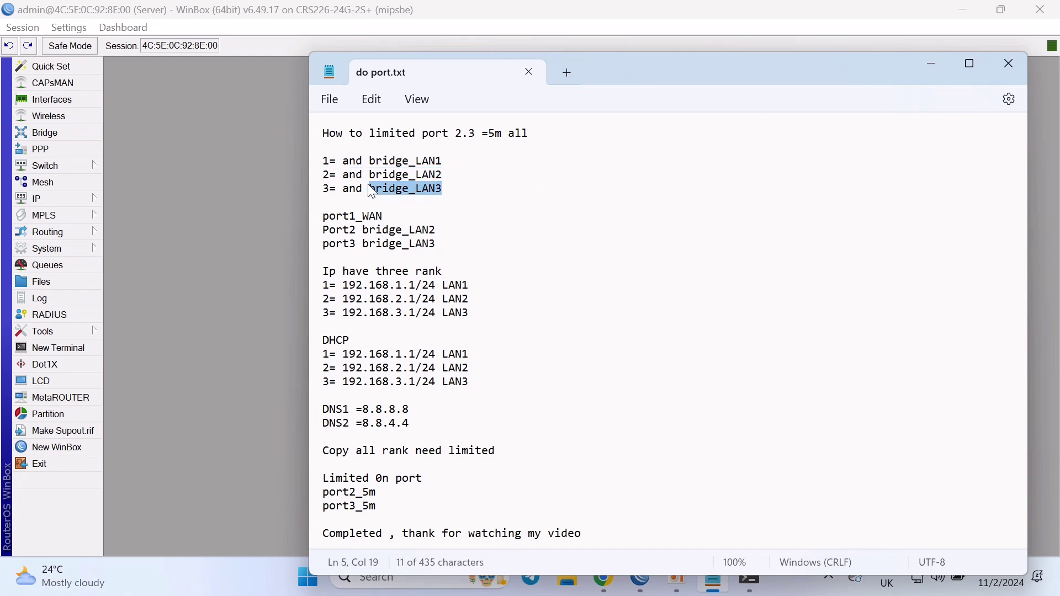
pyautogui.click(939, 67)
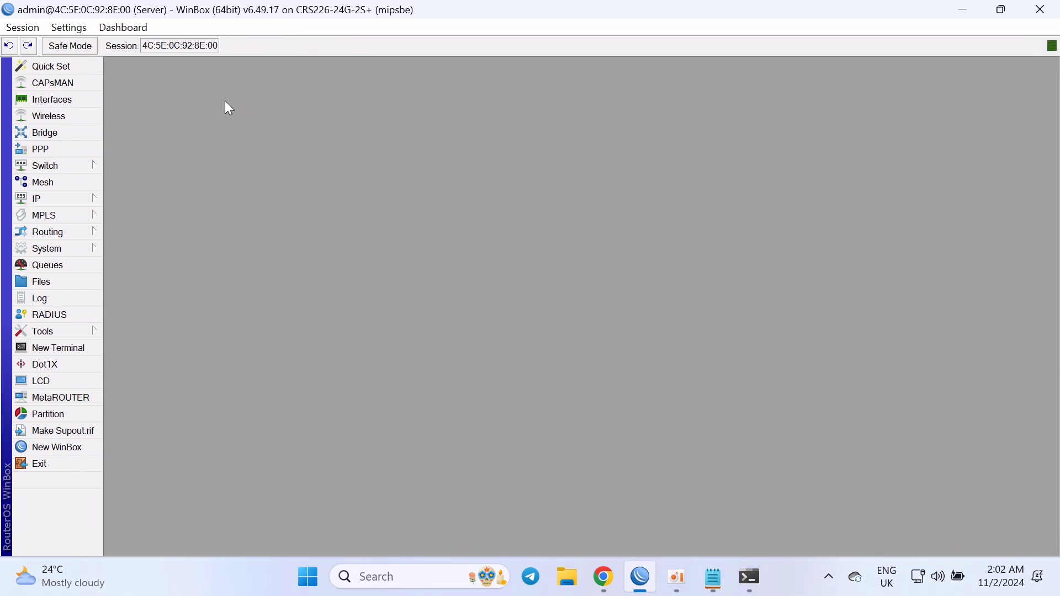
# Step: Rename the router's existing bridge interface to bridge1-LAN1
pyautogui.click(61, 134)
pyautogui.moveTo(329, 180); pyautogui.dragTo(339, 121)
pyautogui.doubleClick(216, 195)
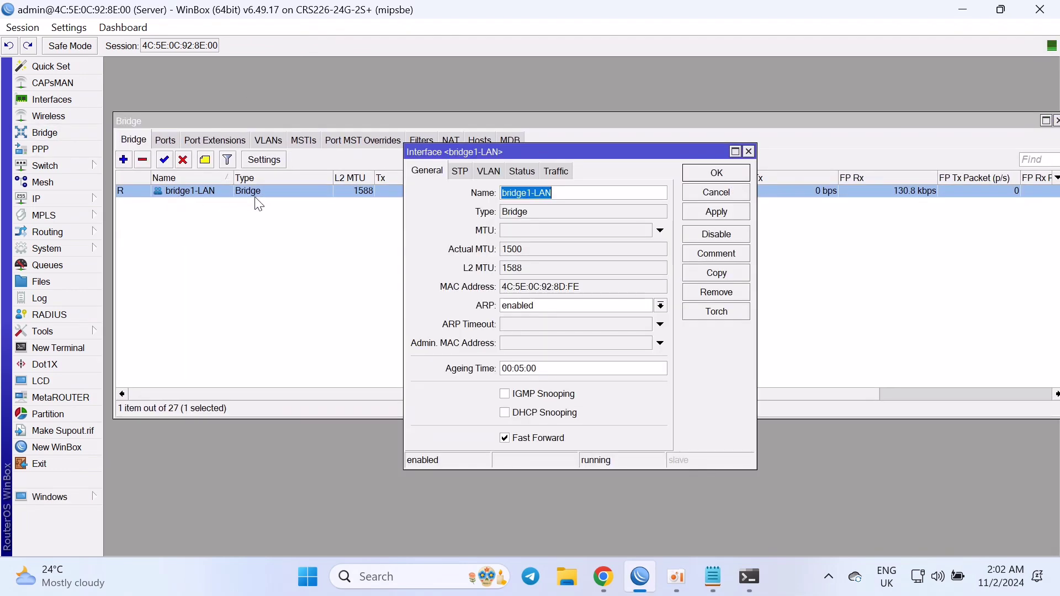
pyautogui.click(572, 189)
pyautogui.write('1')
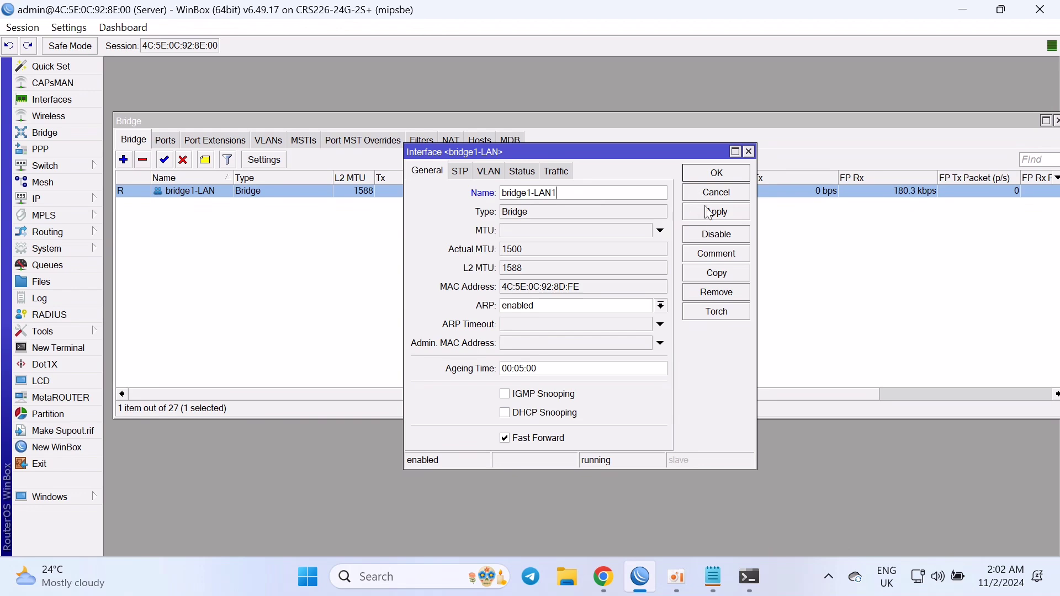
pyautogui.click(701, 210)
pyautogui.click(710, 177)
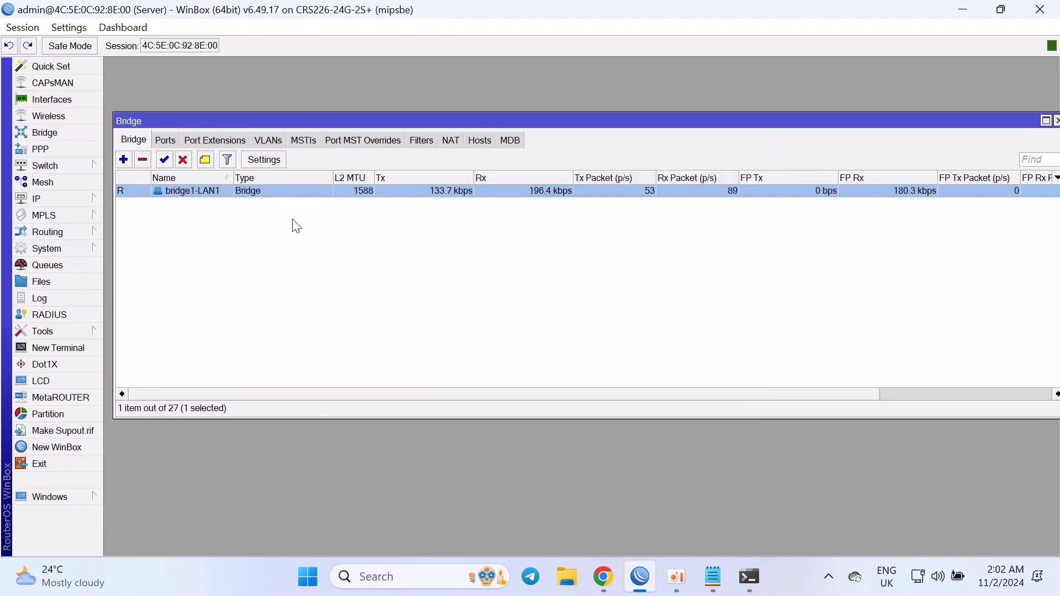
# Step: Add a new bridge interface named bridge2_LAN2
pyautogui.click(123, 159)
pyautogui.click(571, 193)
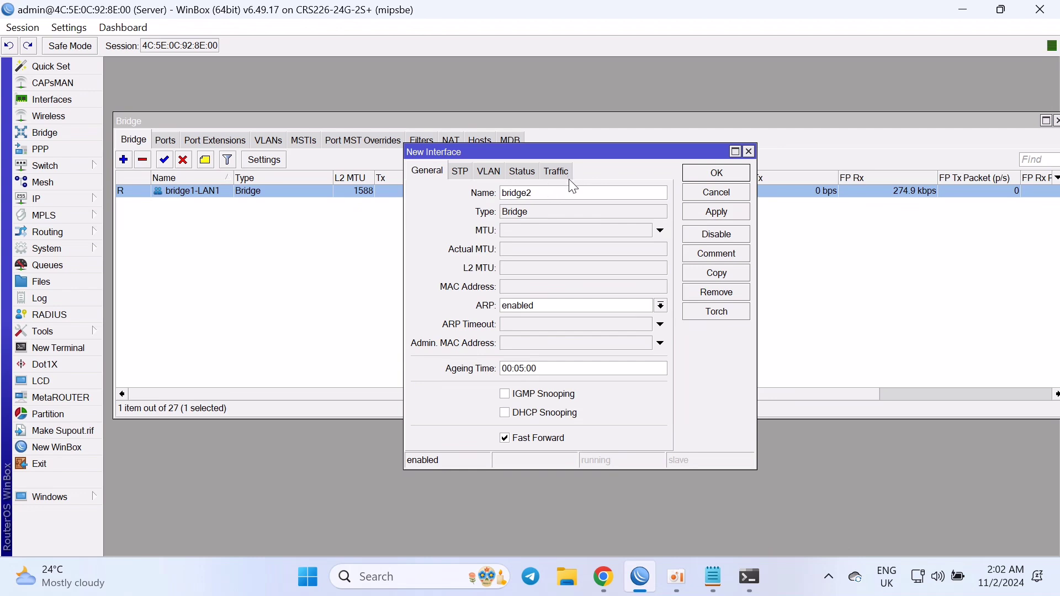
pyautogui.write('_LAN2')
pyautogui.click(717, 212)
pyautogui.click(717, 172)
pyautogui.click(230, 206)
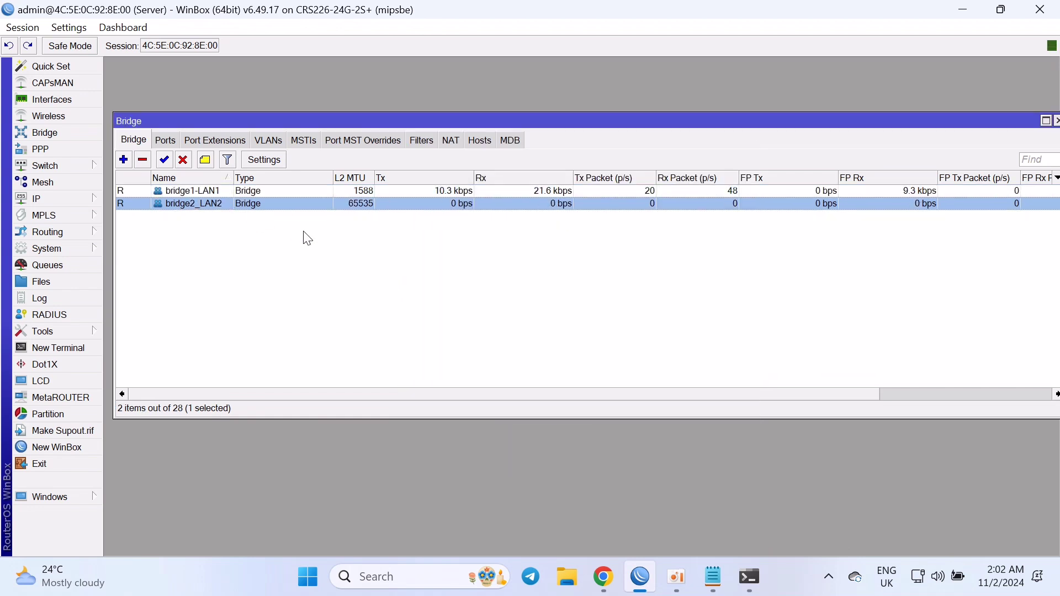
# Step: Add a new bridge interface named bridge3_LAN3
pyautogui.click(125, 160)
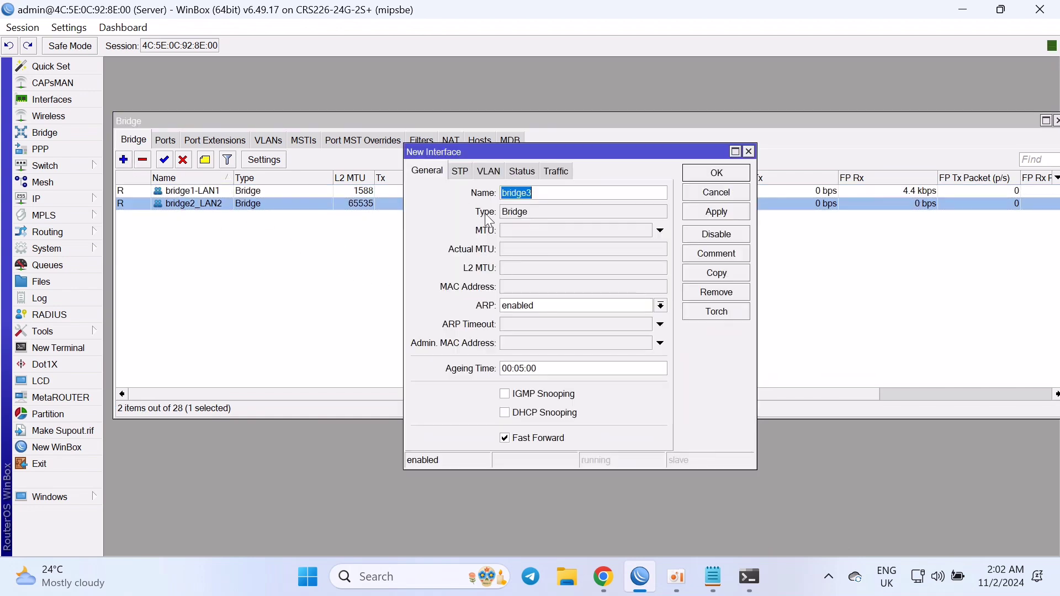
pyautogui.click(560, 193)
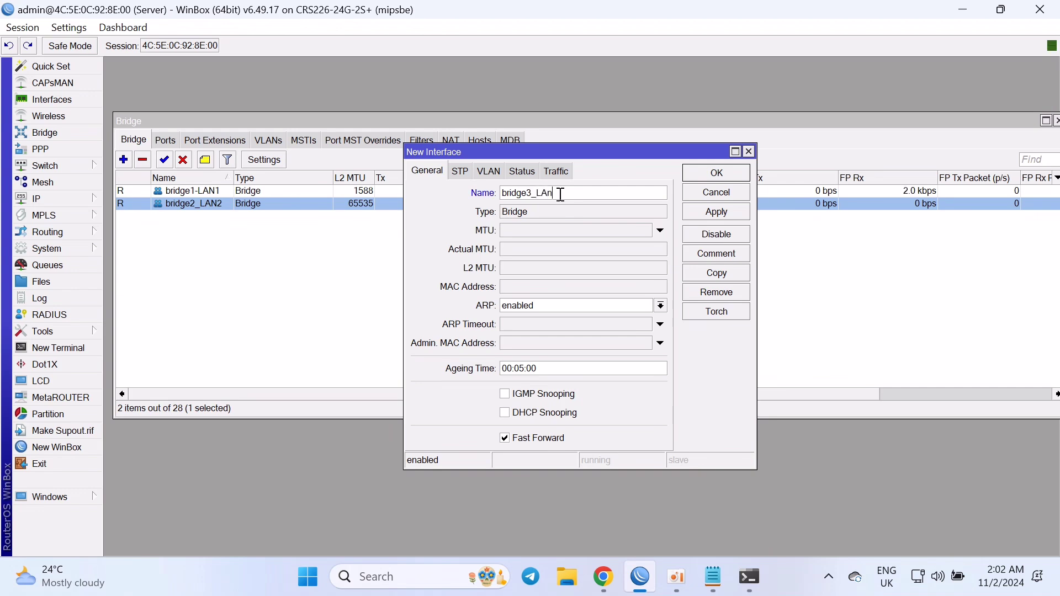
pyautogui.write('_LAn')
pyautogui.press('BackSpace')
pyautogui.write('N3')
pyautogui.press('Return')
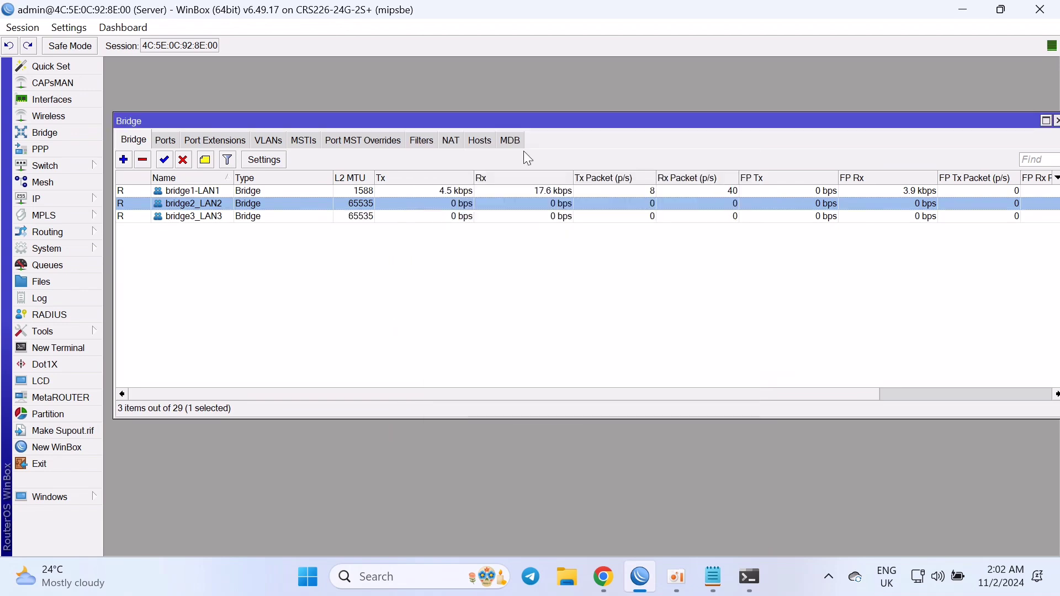
pyautogui.click(219, 213)
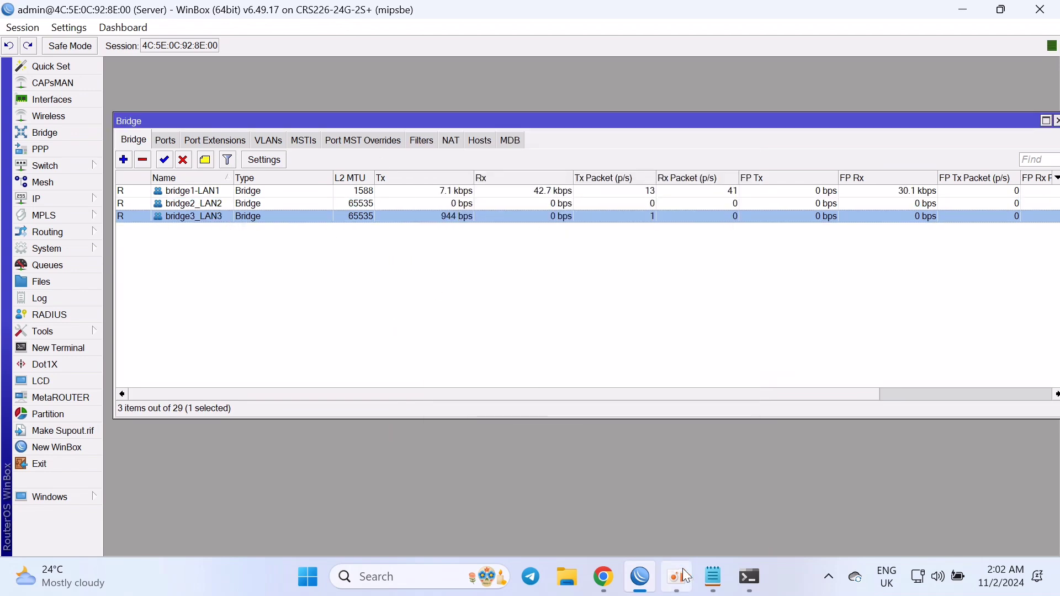
# Step: Review the bridge names and port-to-bridge assignments in the do port.txt notes, and open the router's bridge port list
pyautogui.click(713, 577)
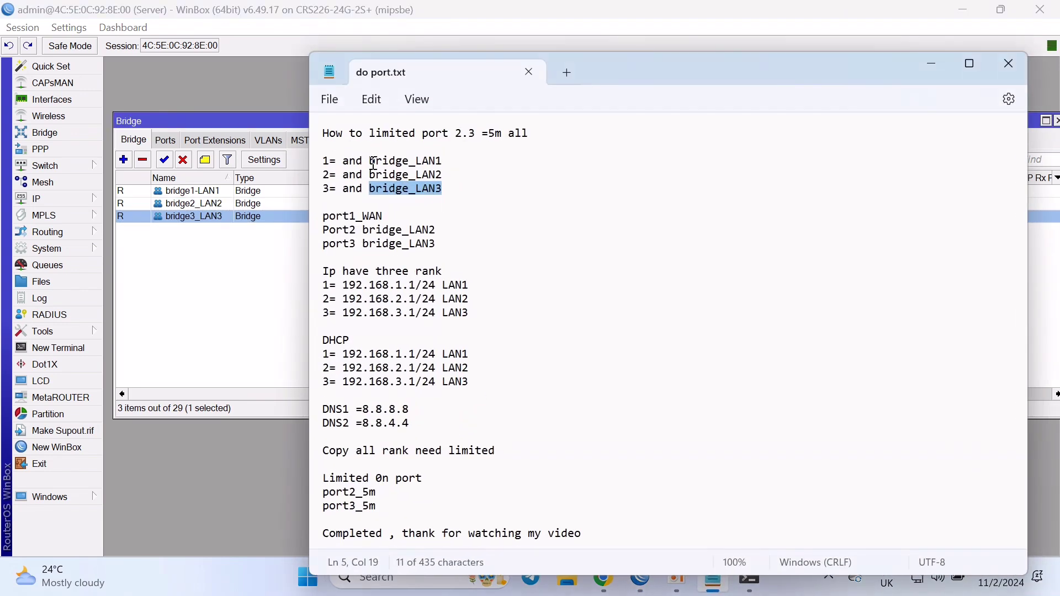
pyautogui.moveTo(374, 164); pyautogui.dragTo(473, 171)
pyautogui.moveTo(370, 175); pyautogui.dragTo(401, 197)
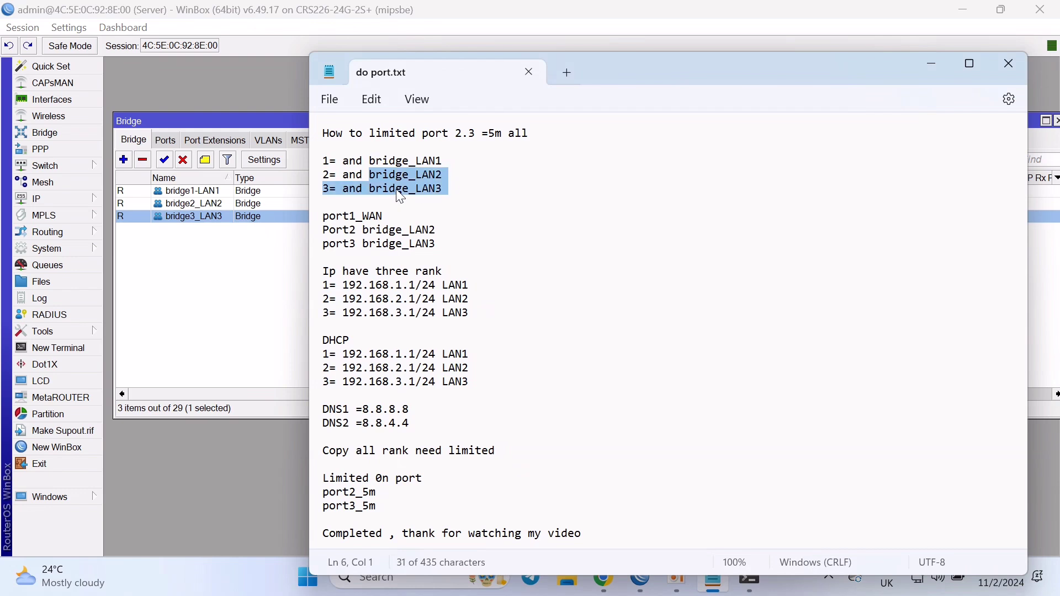
pyautogui.click(403, 188)
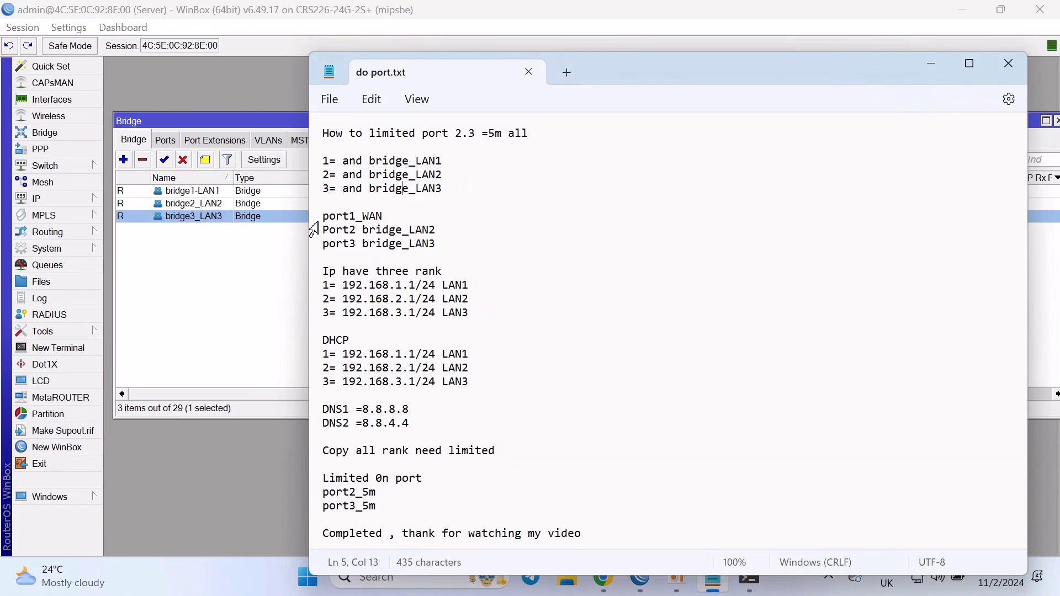
pyautogui.moveTo(324, 219); pyautogui.dragTo(388, 221)
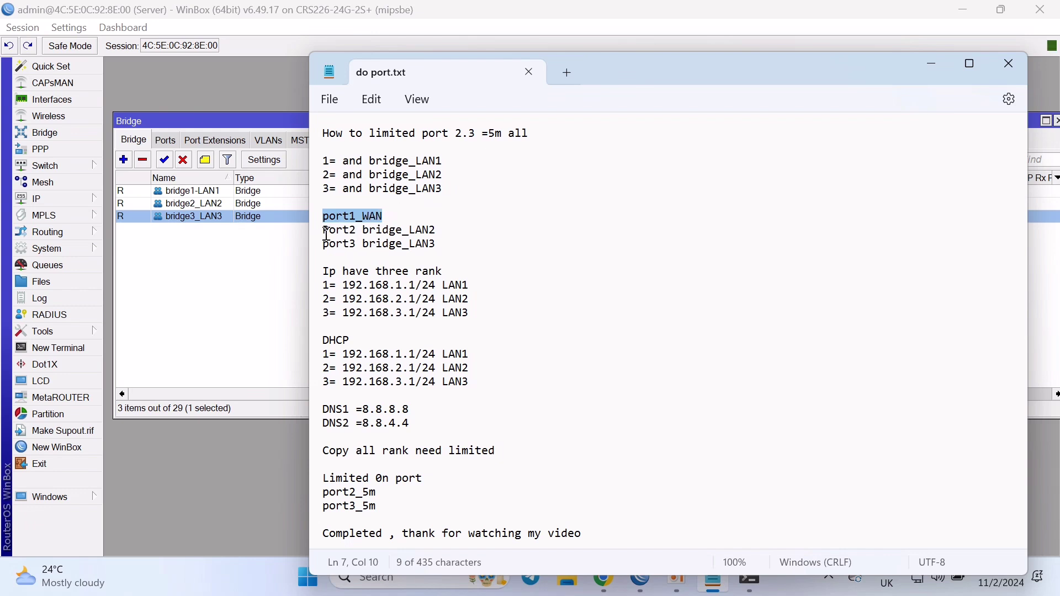
pyautogui.moveTo(324, 233); pyautogui.dragTo(435, 244)
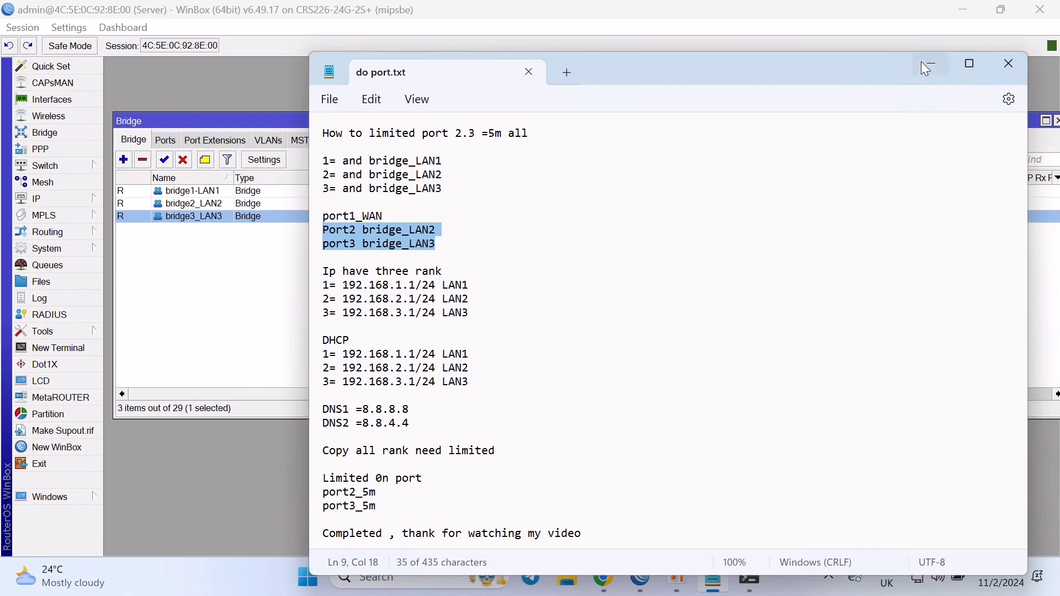
pyautogui.click(946, 74)
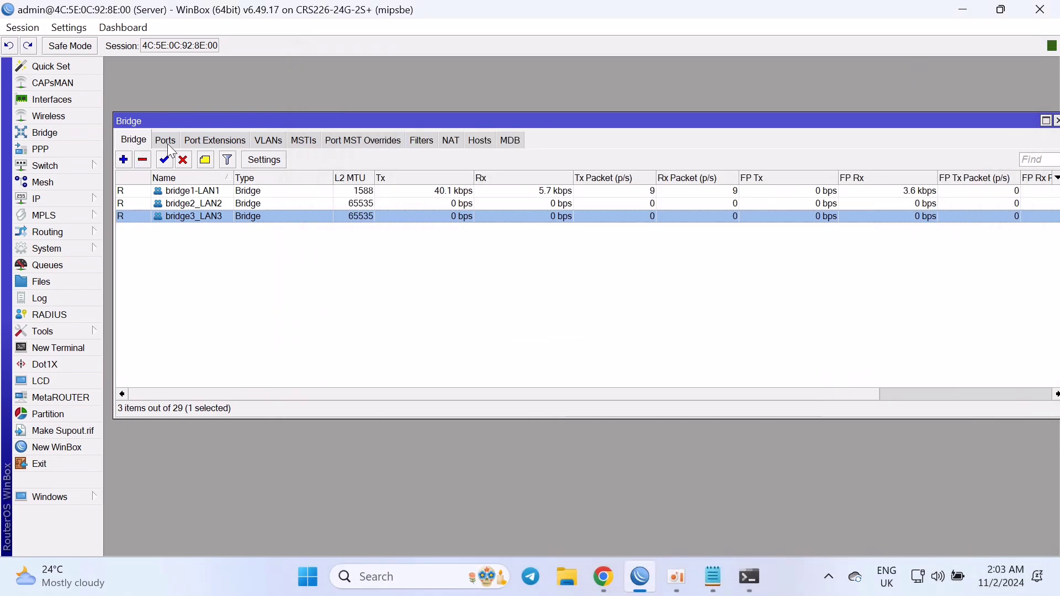
pyautogui.click(165, 141)
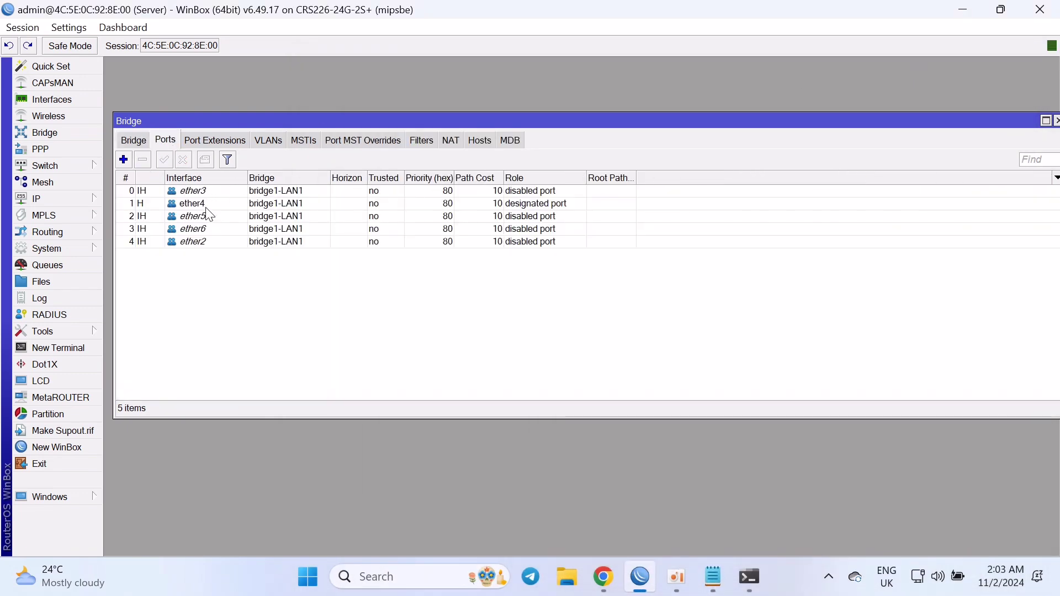
pyautogui.click(124, 160)
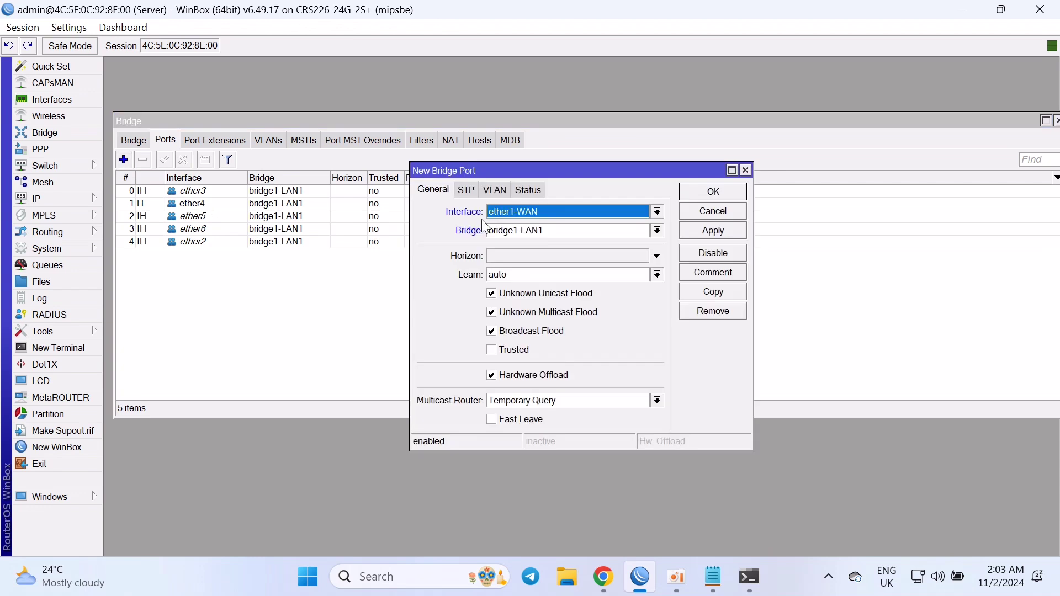
pyautogui.click(558, 213)
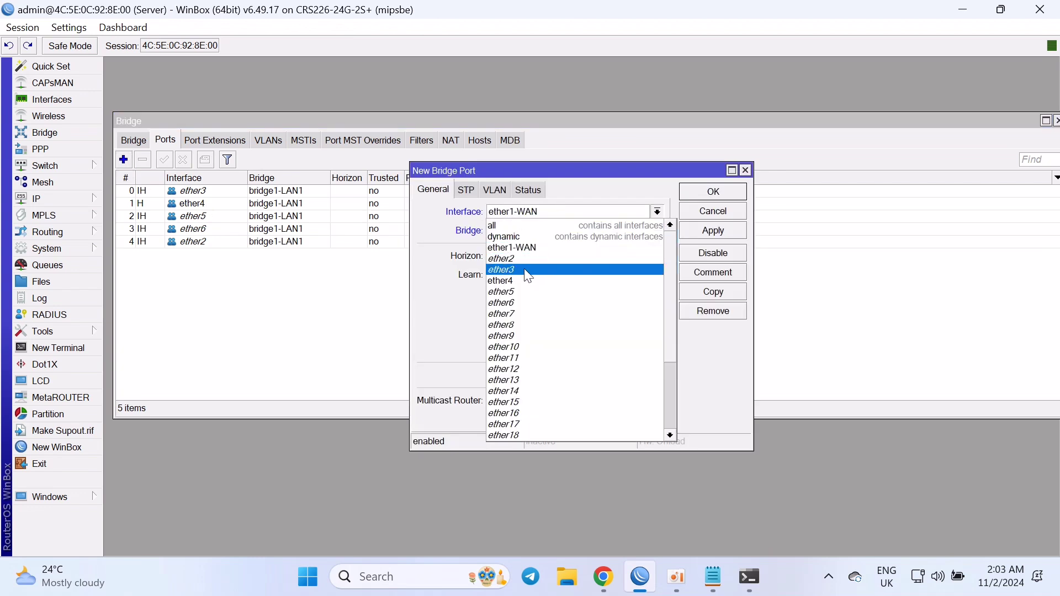
pyautogui.click(501, 259)
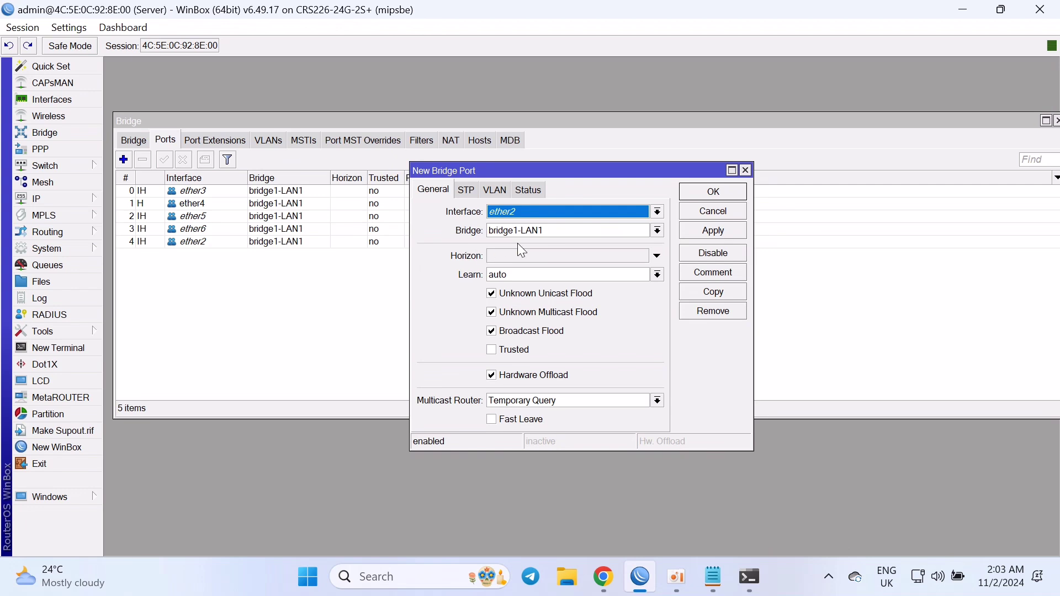
pyautogui.click(745, 170)
# Step: Reassign the existing ether2 bridge port to bridge2_LAN2
pyautogui.click(262, 241)
pyautogui.moveTo(263, 241); pyautogui.dragTo(230, 199)
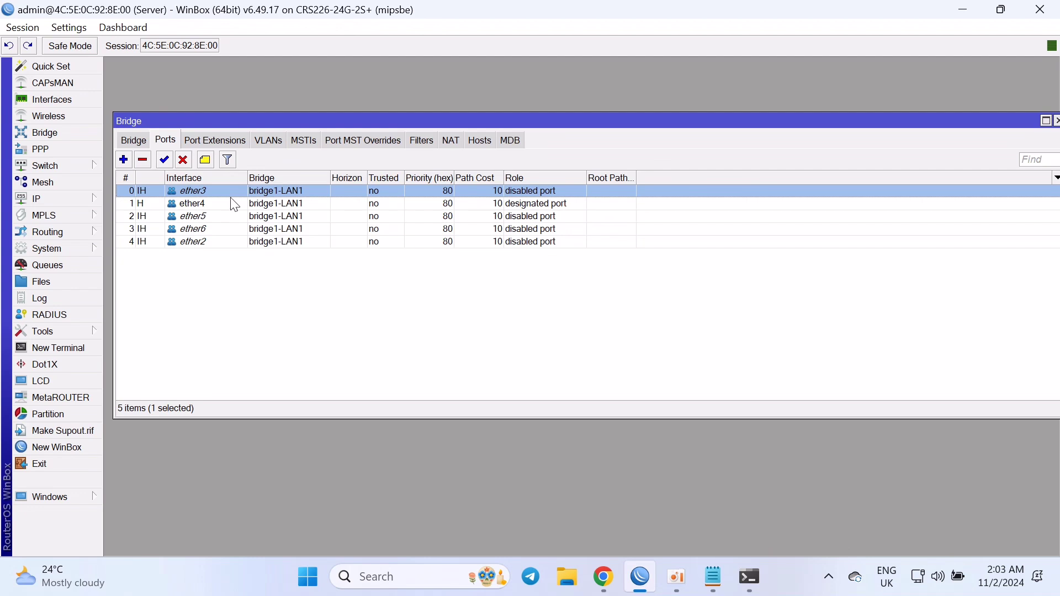
pyautogui.moveTo(228, 243); pyautogui.dragTo(215, 238)
pyautogui.doubleClick(200, 245)
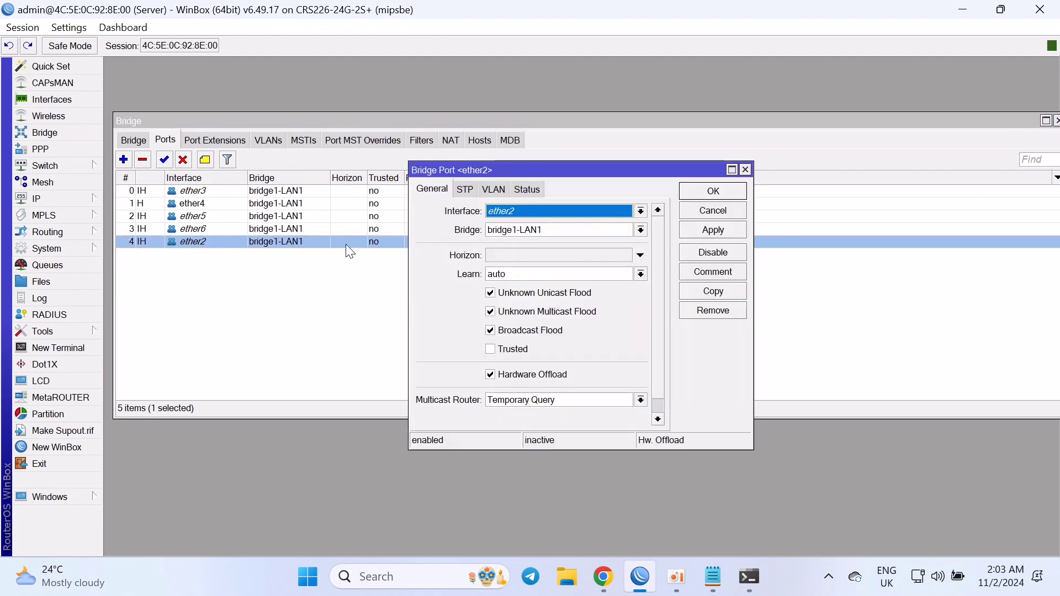
pyautogui.click(596, 230)
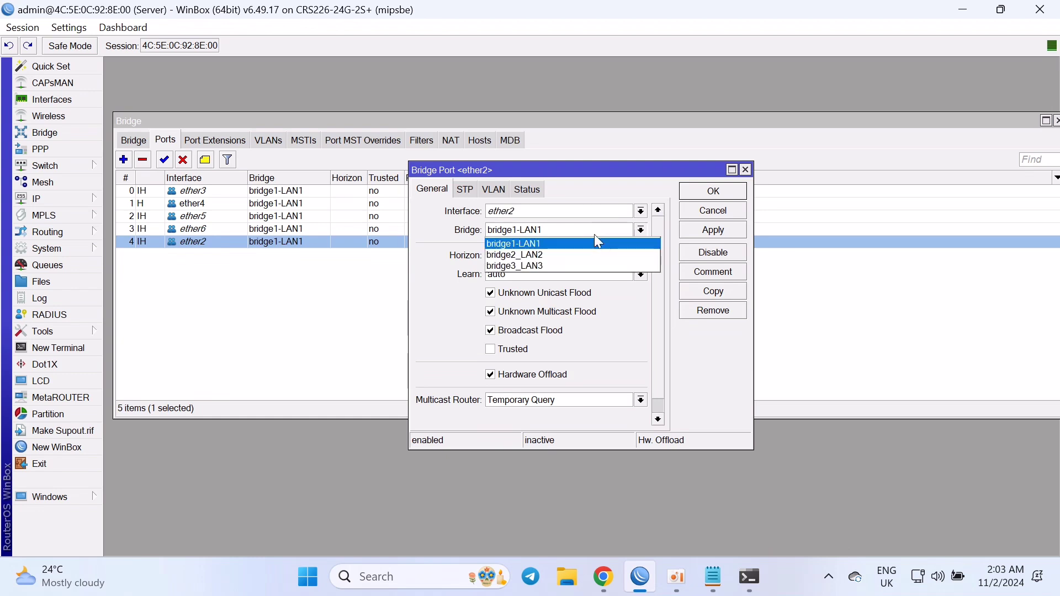
pyautogui.click(573, 253)
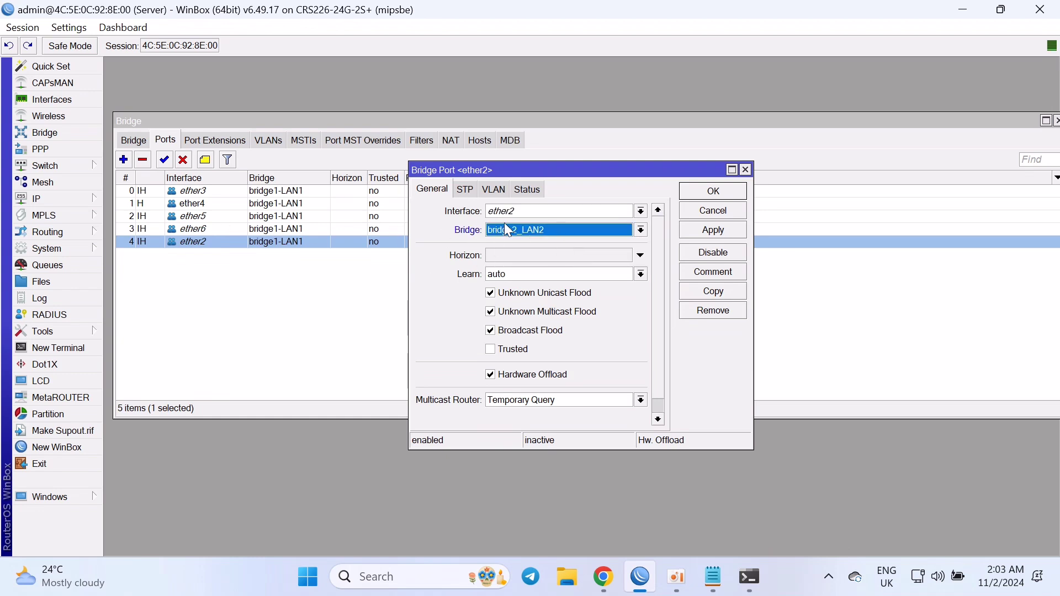
pyautogui.click(726, 237)
pyautogui.click(726, 206)
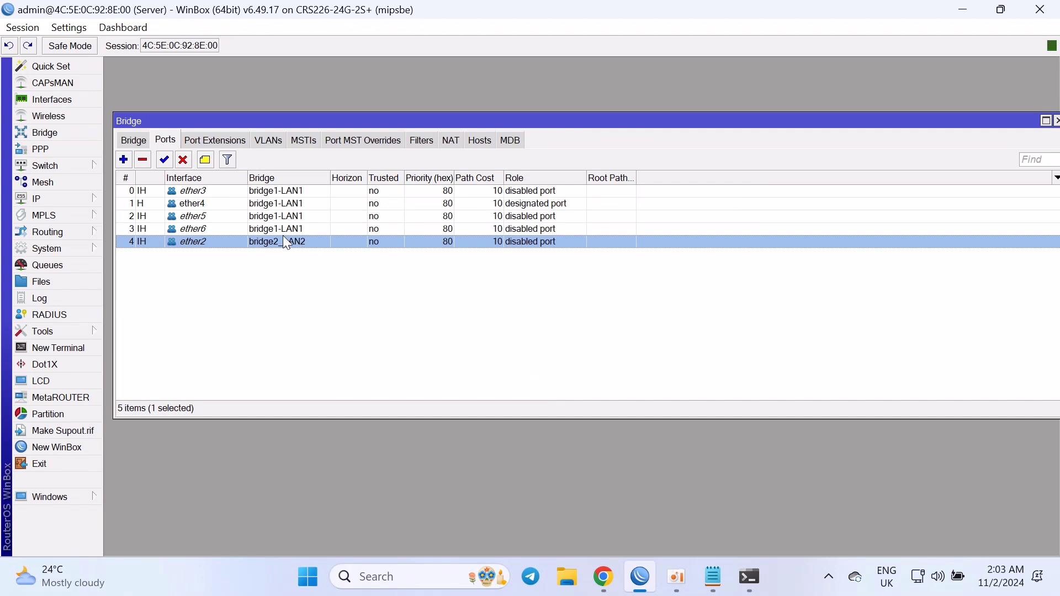
# Step: Reassign the ether3 bridge port to bridge3_LAN3 and move the ether2 entry to the start of the port list
pyautogui.doubleClick(196, 195)
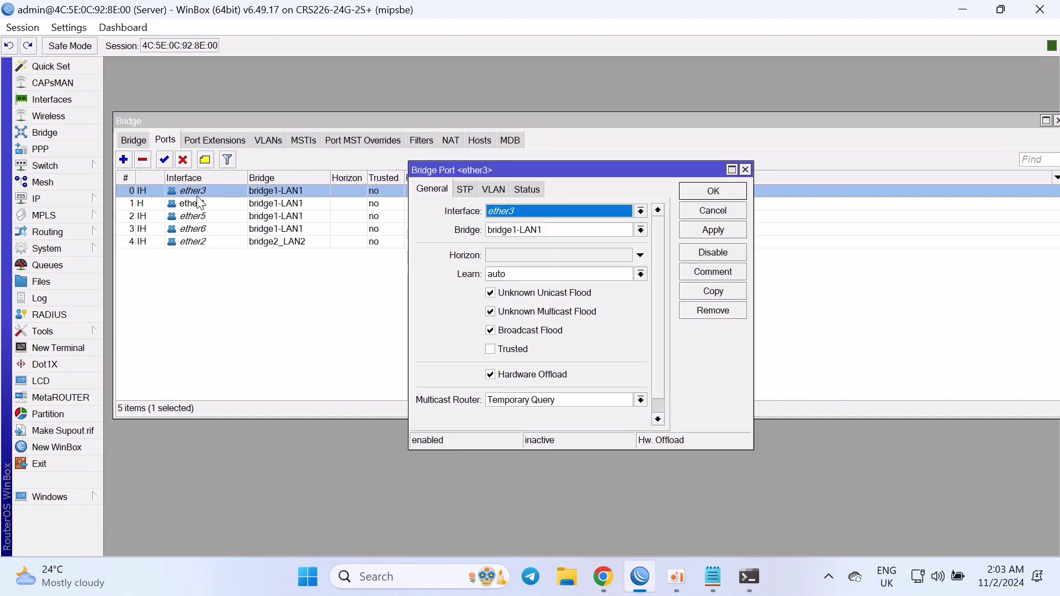
pyautogui.click(538, 213)
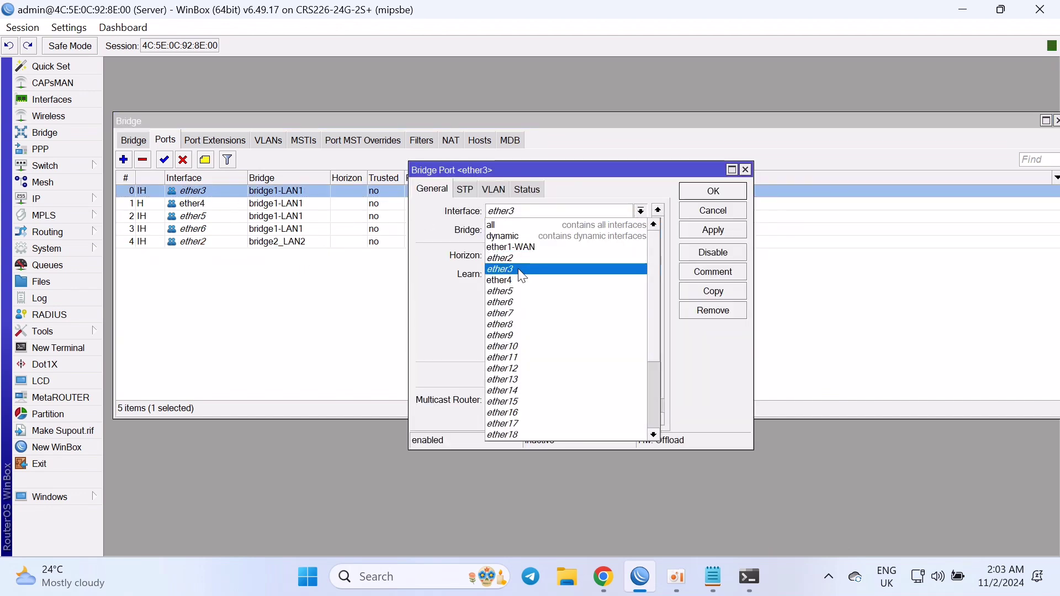
pyautogui.click(587, 213)
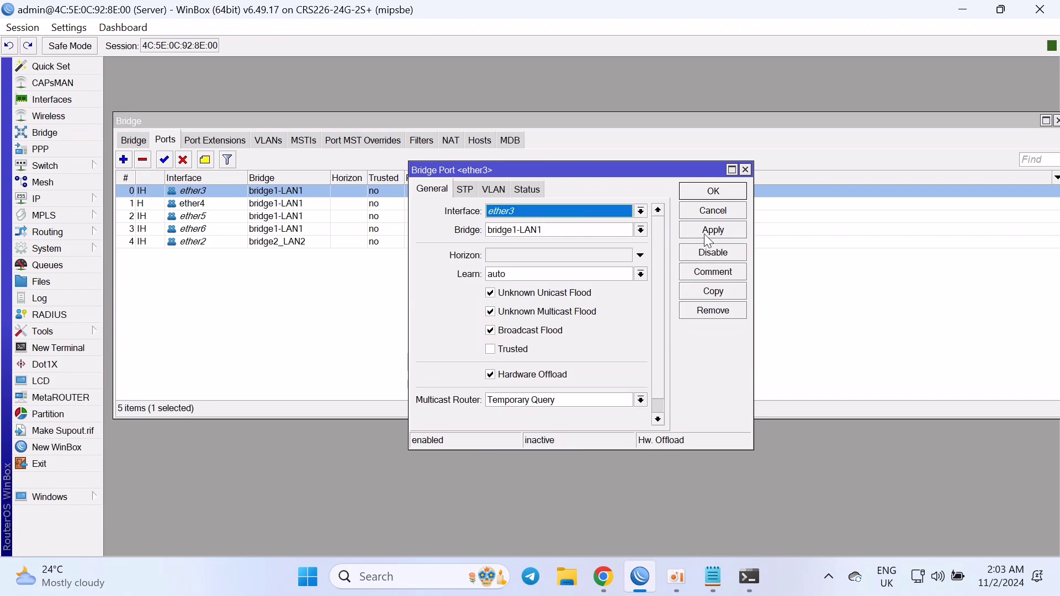
pyautogui.click(615, 231)
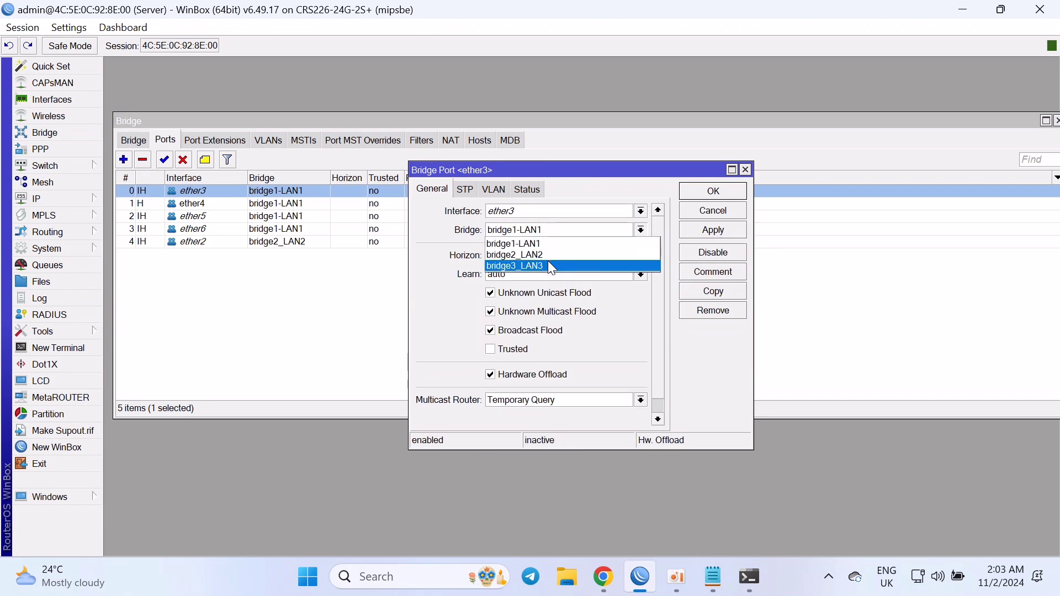
pyautogui.click(547, 265)
pyautogui.click(726, 197)
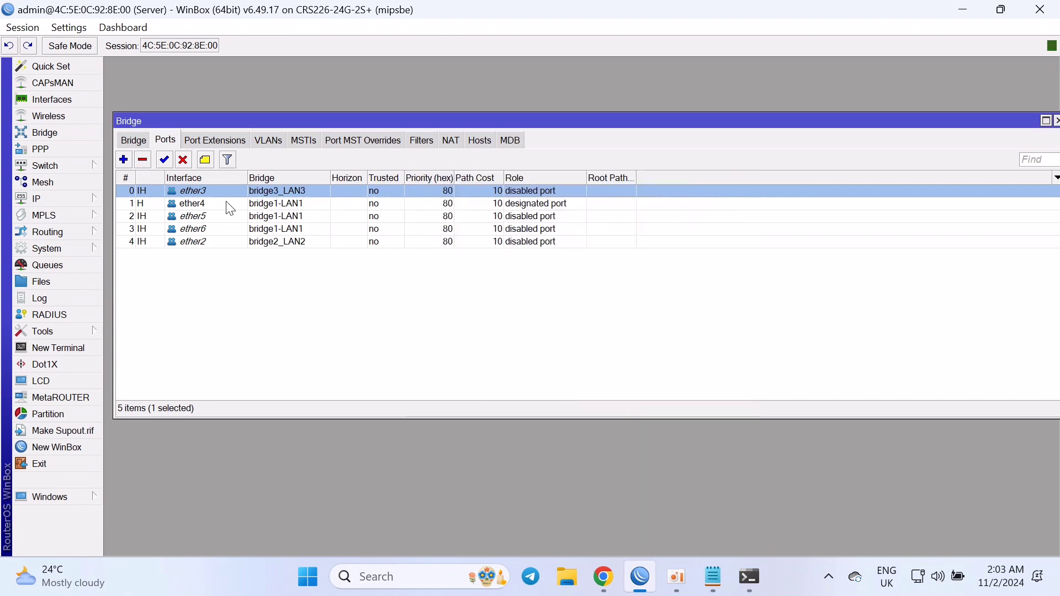
pyautogui.moveTo(242, 246); pyautogui.dragTo(216, 188)
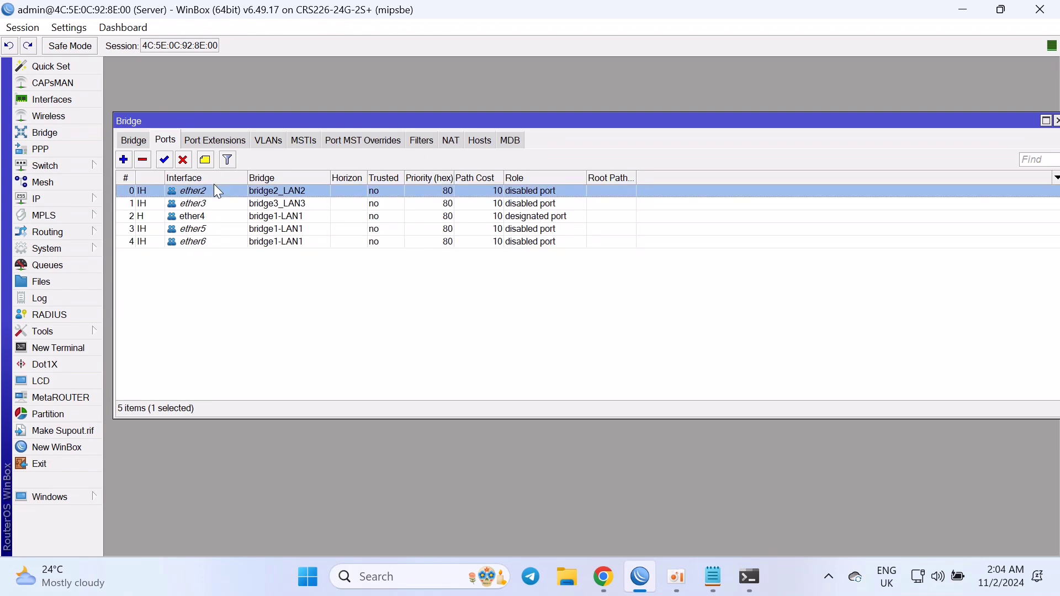
pyautogui.click(278, 204)
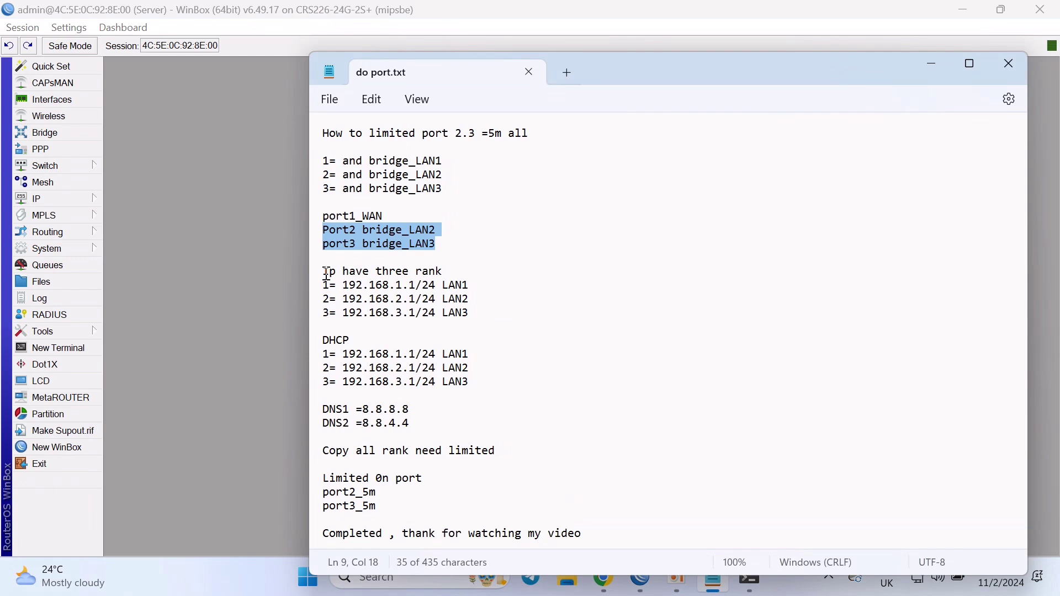
# Step: Review the three IP ranges for LAN1, LAN2 and LAN3 in the do port.txt notes in Notepad
pyautogui.moveTo(327, 273); pyautogui.dragTo(446, 275)
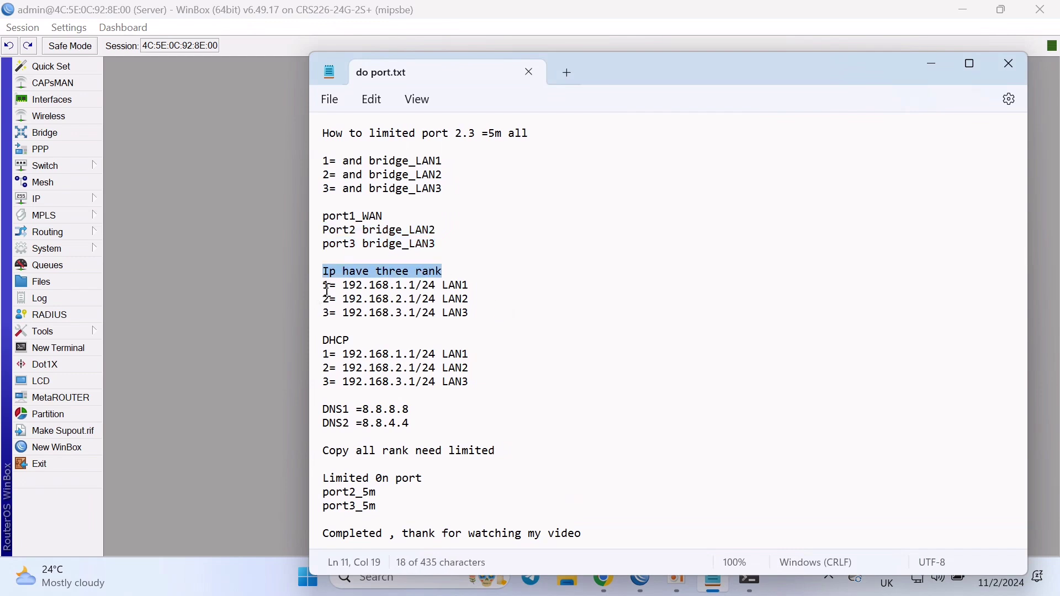
pyautogui.moveTo(323, 286); pyautogui.dragTo(324, 293)
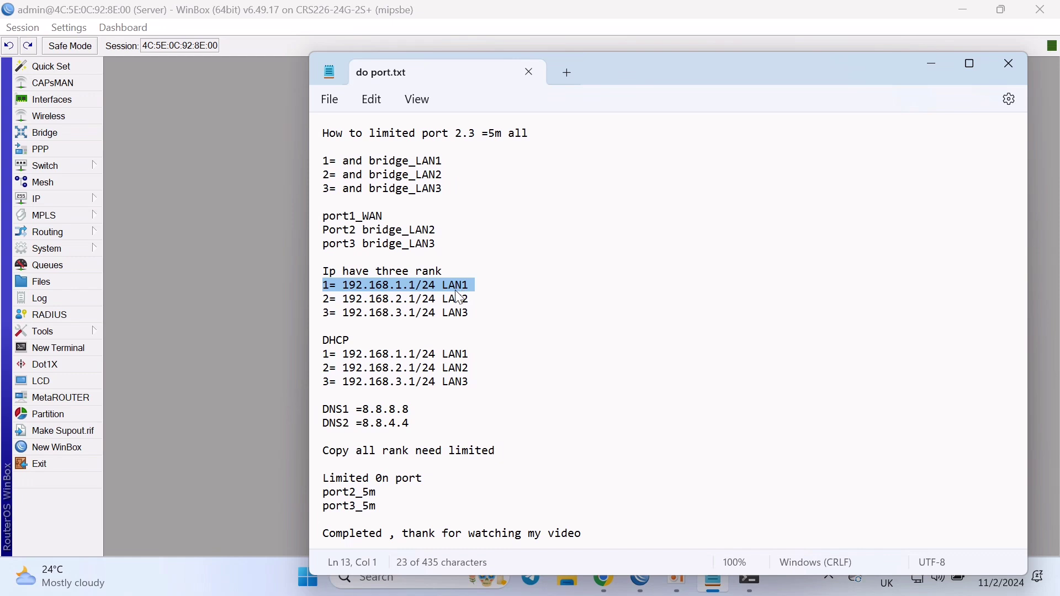
pyautogui.click(476, 288)
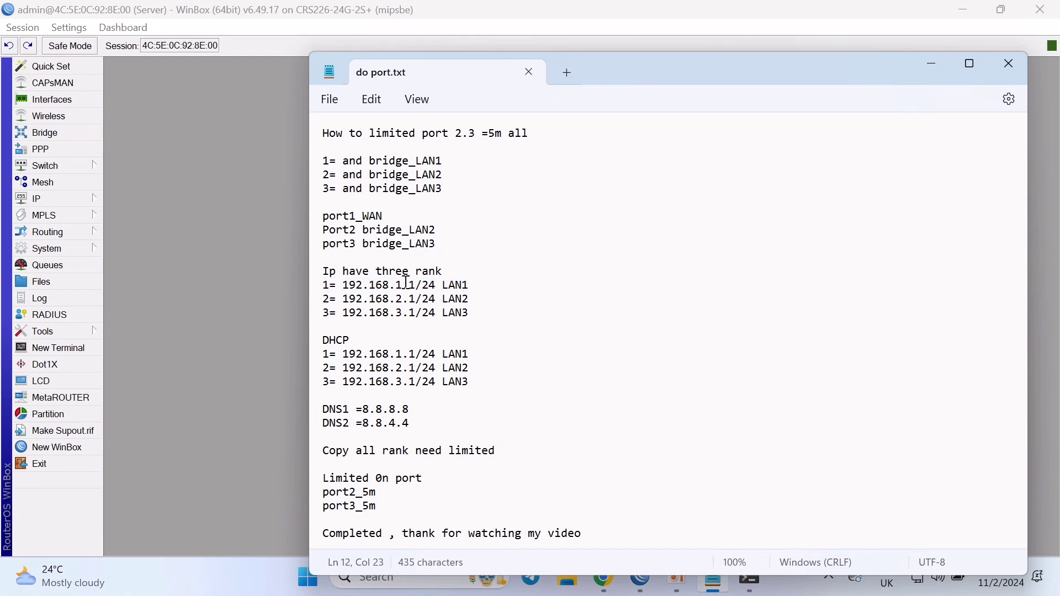
pyautogui.moveTo(400, 301); pyautogui.dragTo(467, 310)
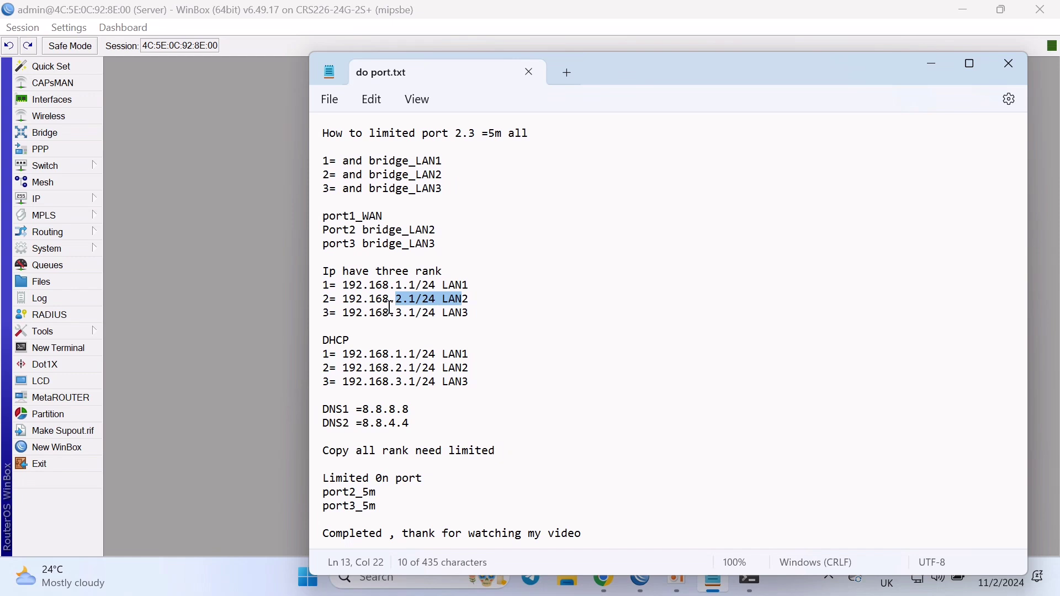
pyautogui.moveTo(399, 312); pyautogui.dragTo(476, 312)
pyautogui.click(477, 312)
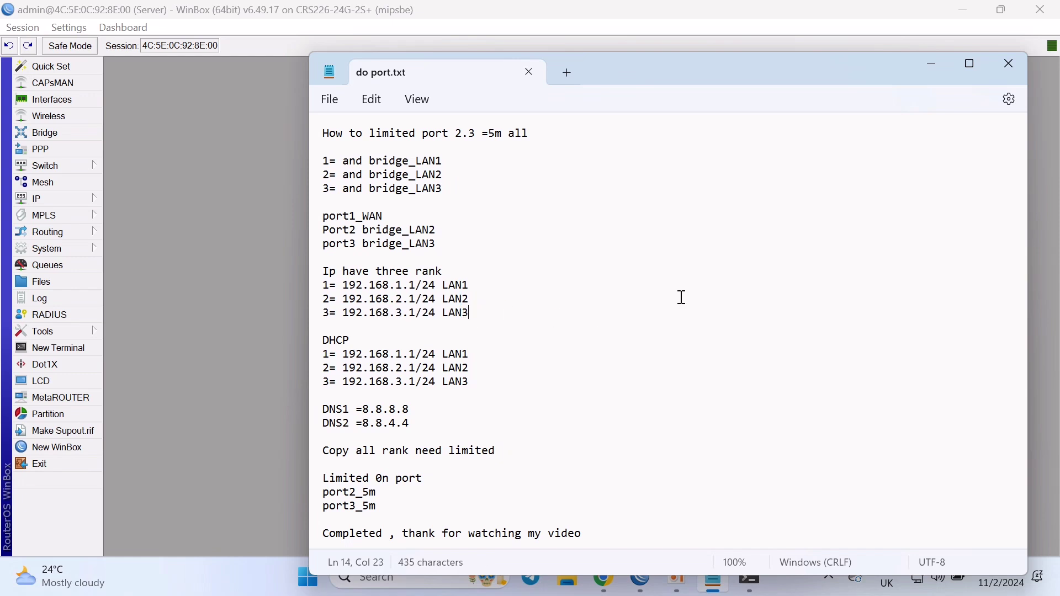
pyautogui.click(934, 64)
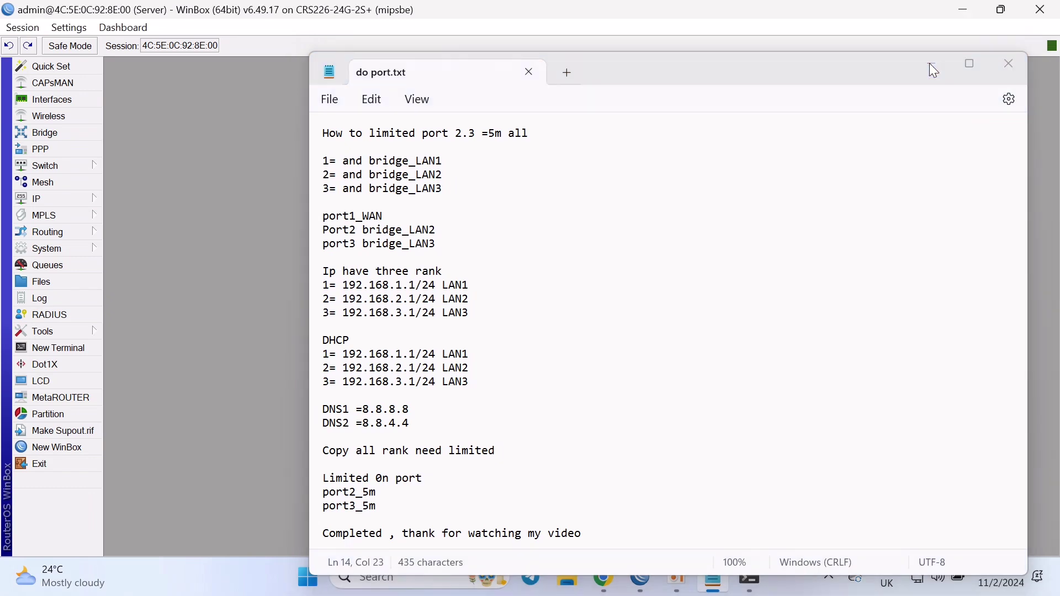
# Step: Add the IP address 192.168.2.1/24 on interface bridge2_LAN2 to the router's address list
pyautogui.click(62, 198)
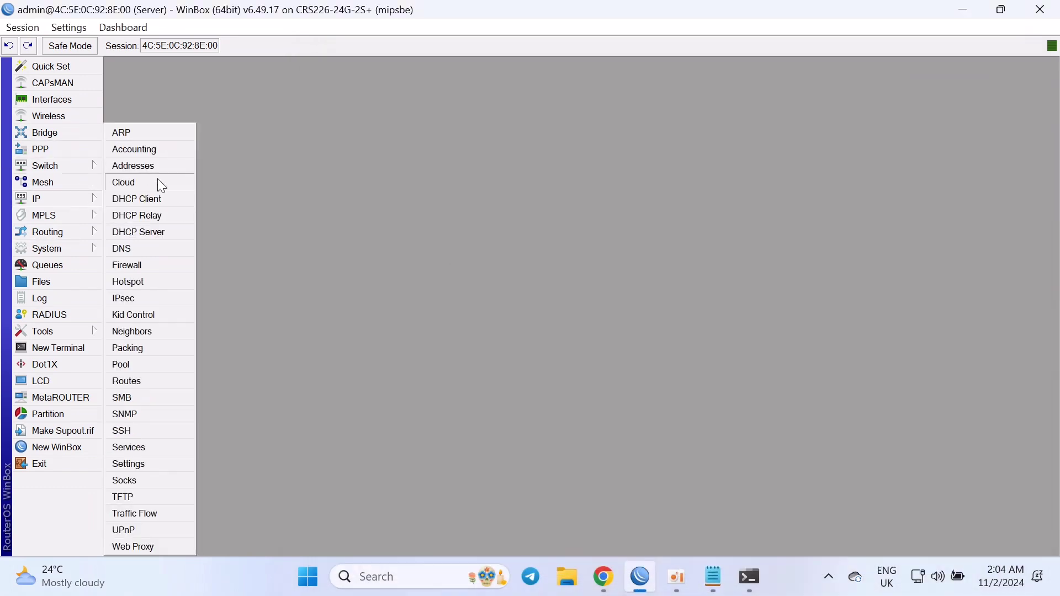
pyautogui.click(148, 167)
pyautogui.click(354, 243)
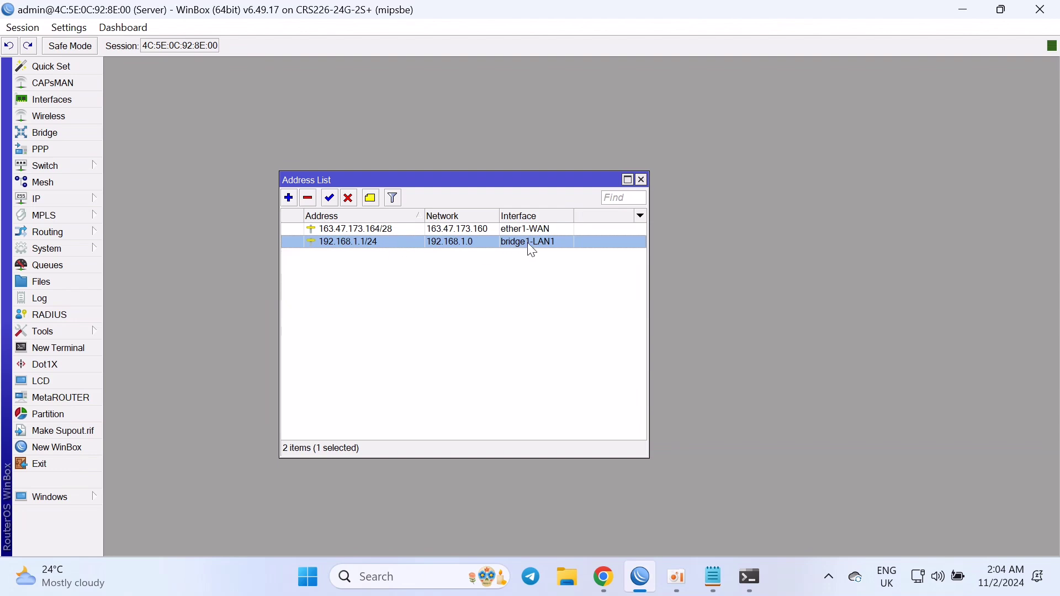
pyautogui.click(289, 198)
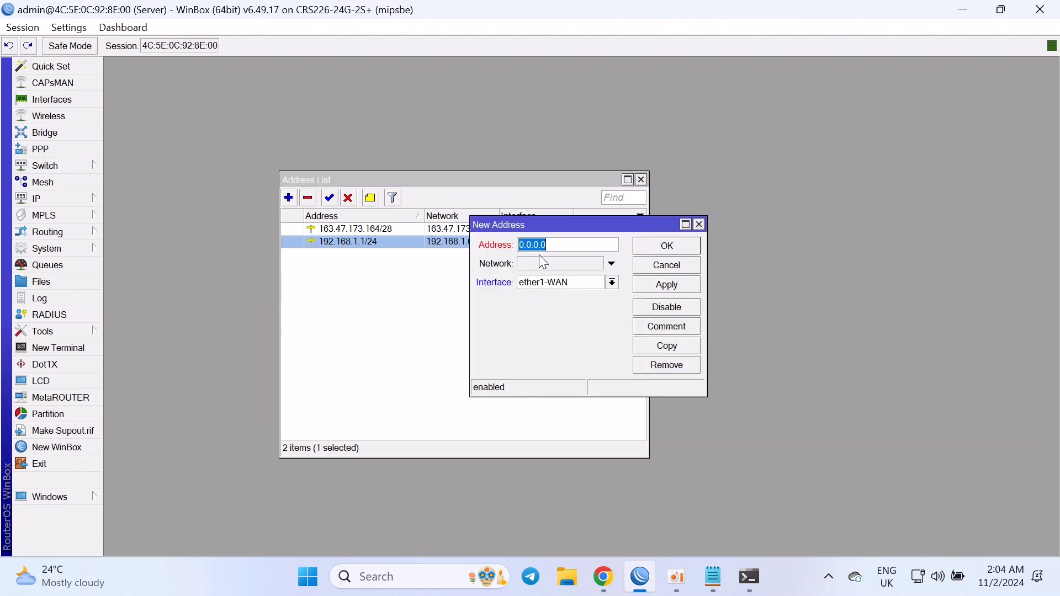
pyautogui.press('BackSpace')
pyautogui.write('192.168.1')
pyautogui.press('BackSpace')
pyautogui.press('BackSpace')
pyautogui.click(613, 283)
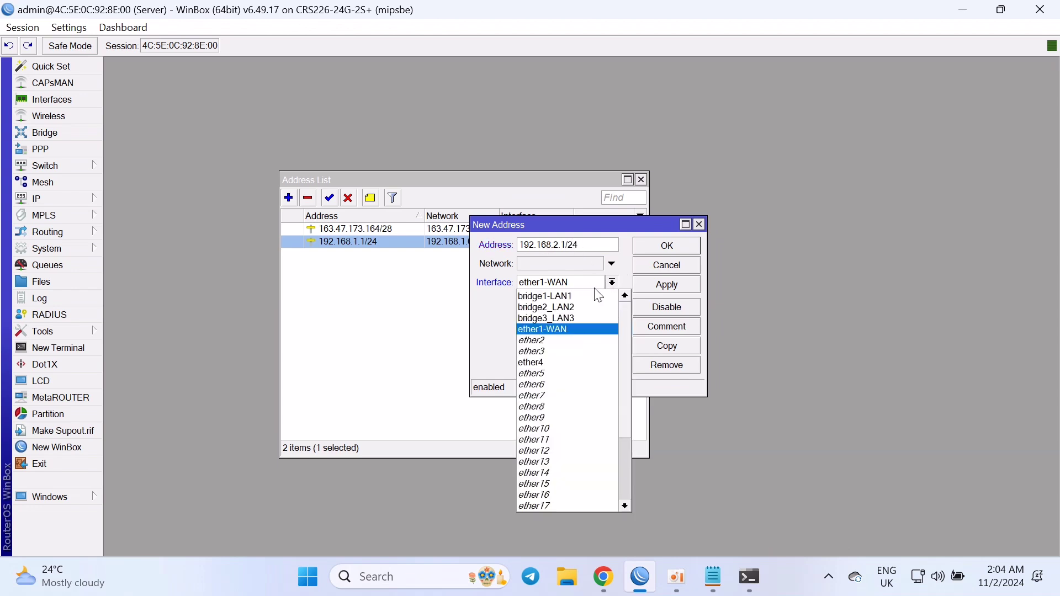
pyautogui.click(599, 307)
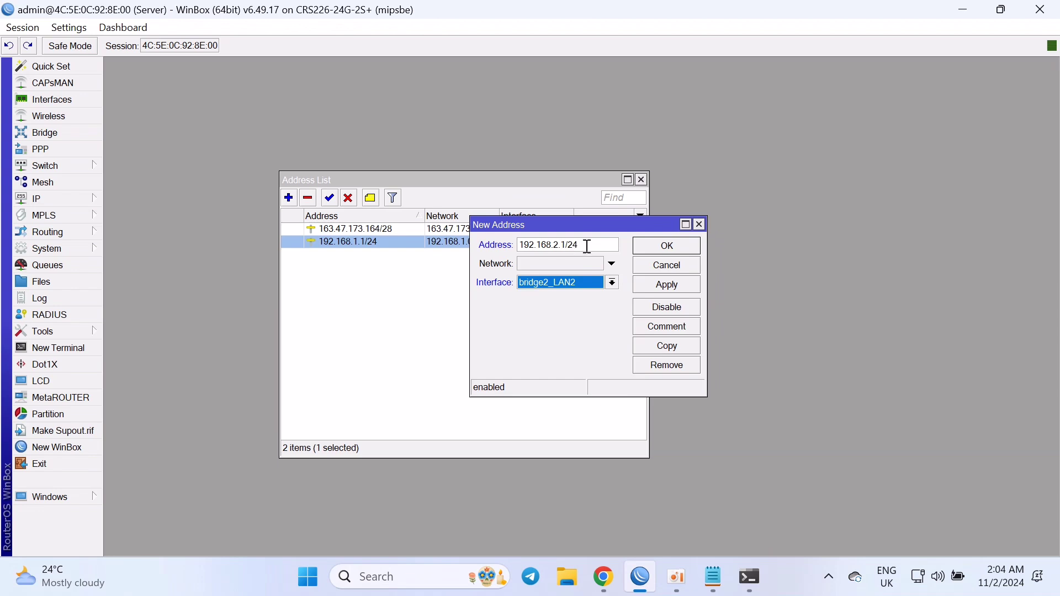
pyautogui.moveTo(587, 246); pyautogui.dragTo(496, 249)
pyautogui.click(655, 286)
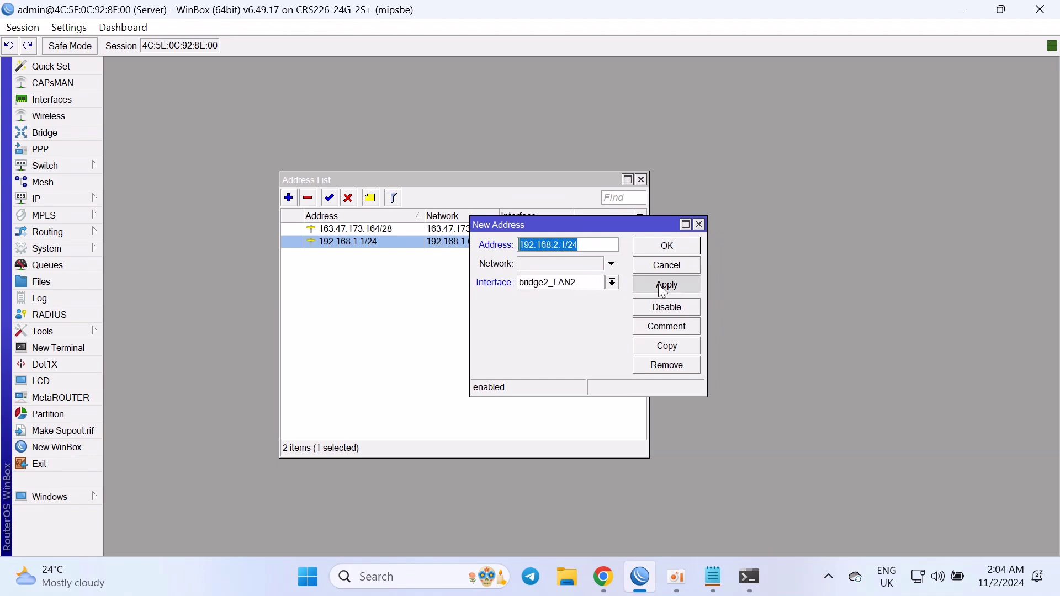
pyautogui.click(667, 246)
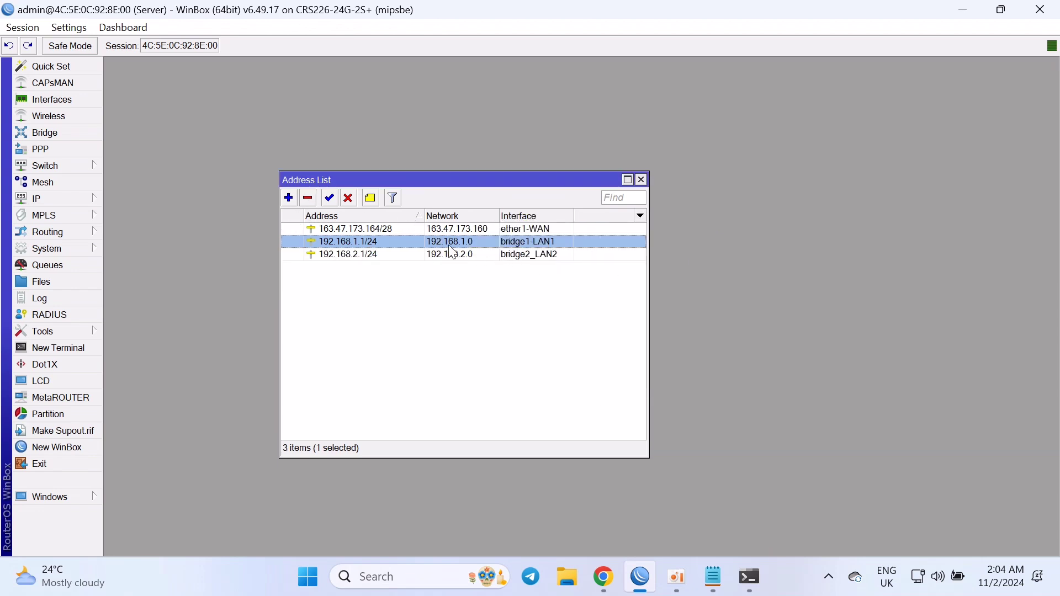
# Step: Add the IP address 192.168.3.1/24 on interface bridge3_LAN3 and move the address list window higher up in the workspace
pyautogui.click(290, 199)
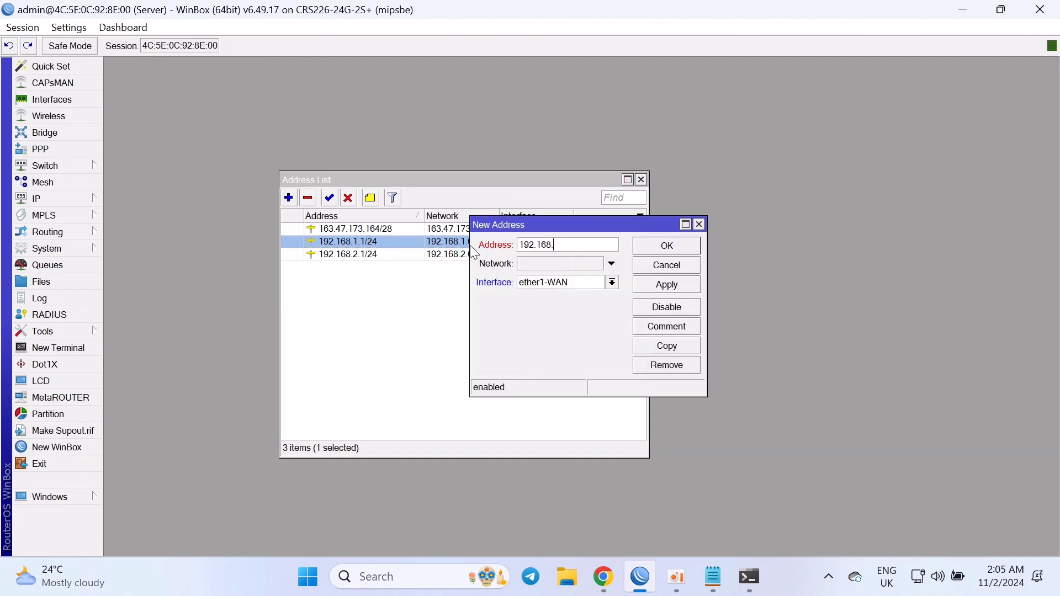
pyautogui.write('192.168.3.1/24')
pyautogui.click(559, 280)
pyautogui.click(583, 323)
pyautogui.click(613, 283)
pyautogui.click(616, 292)
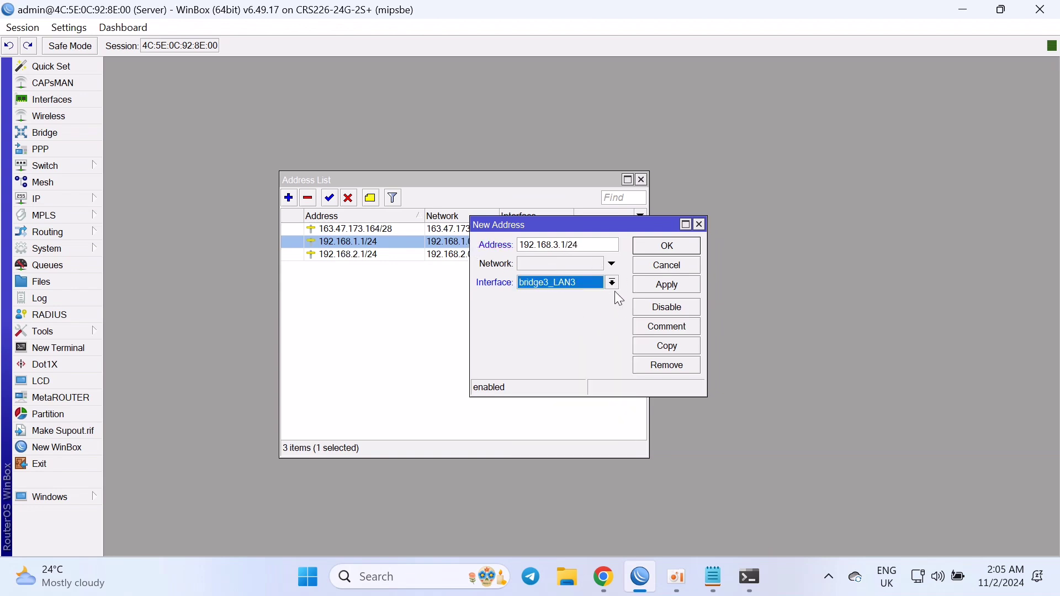
pyautogui.click(671, 290)
pyautogui.click(667, 246)
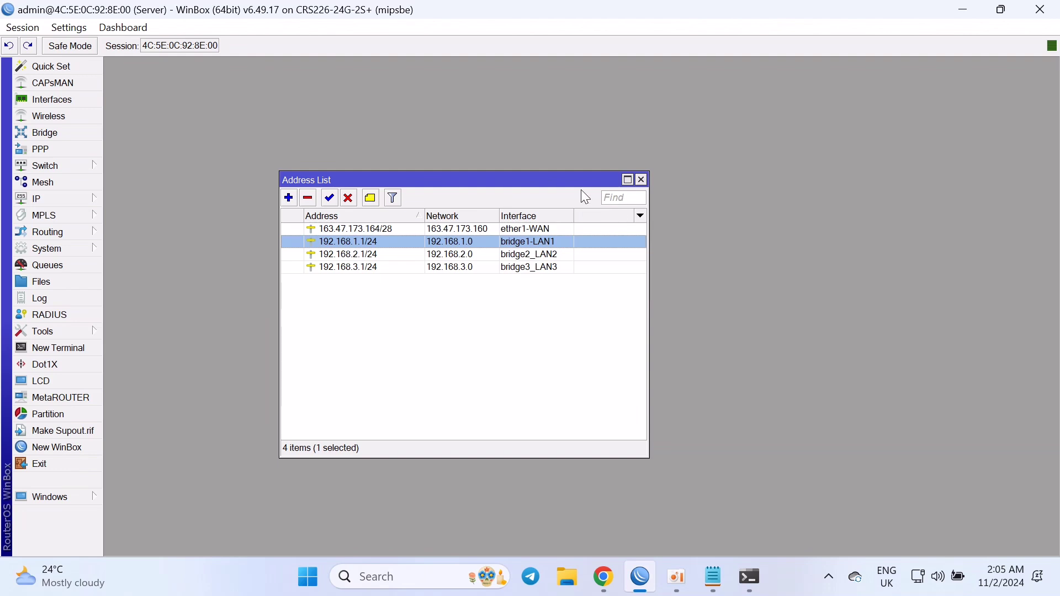
pyautogui.moveTo(575, 178); pyautogui.dragTo(592, 101)
pyautogui.click(427, 254)
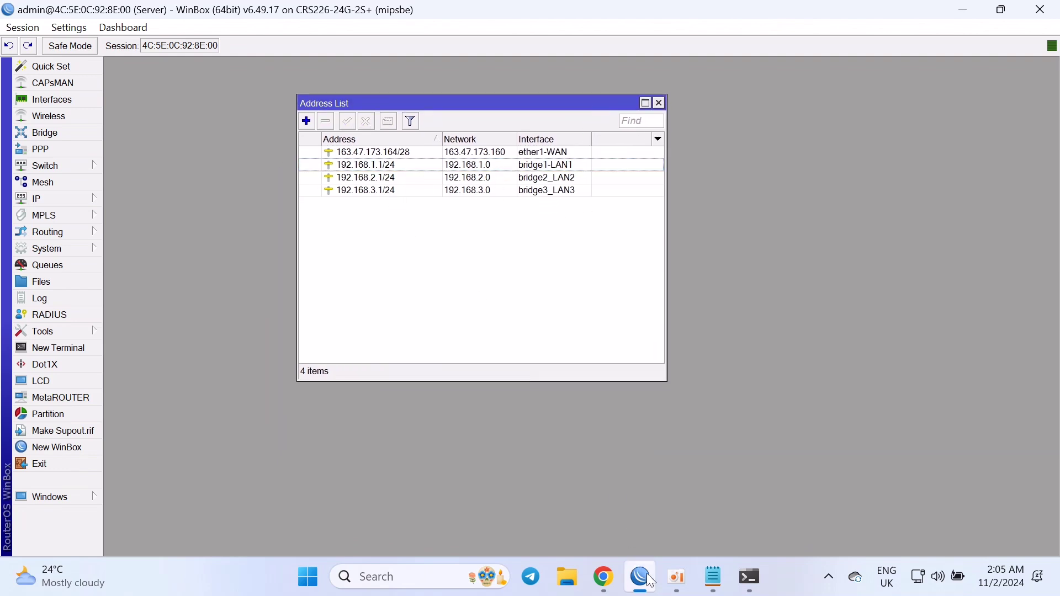
# Step: Review the IP range and DHCP entries for LAN1, LAN2 and LAN3 in the do port.txt notes in Notepad
pyautogui.click(714, 577)
pyautogui.moveTo(322, 271); pyautogui.dragTo(322, 326)
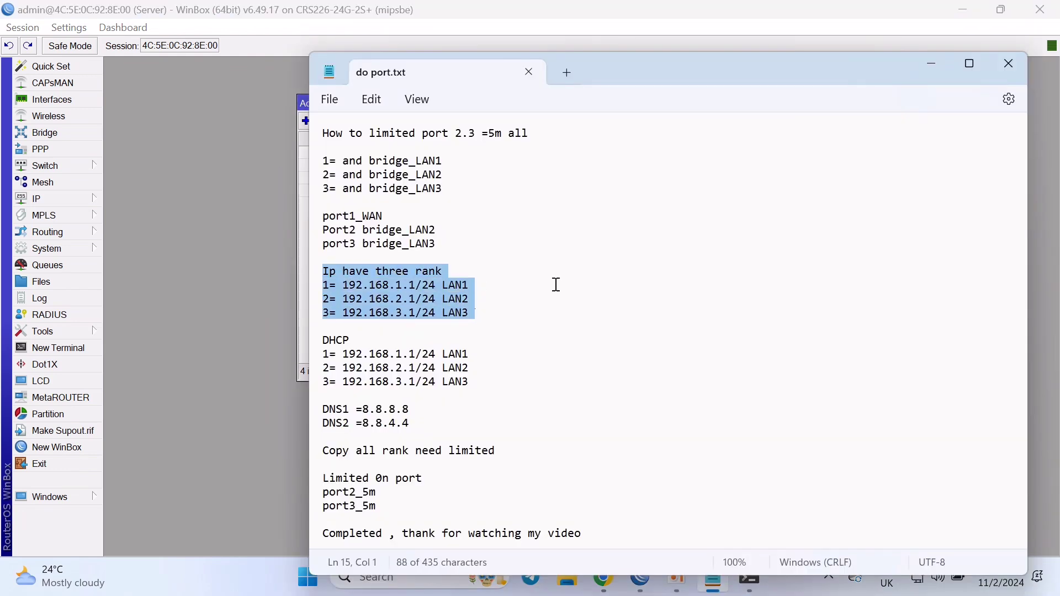
pyautogui.moveTo(687, 55); pyautogui.dragTo(594, 25)
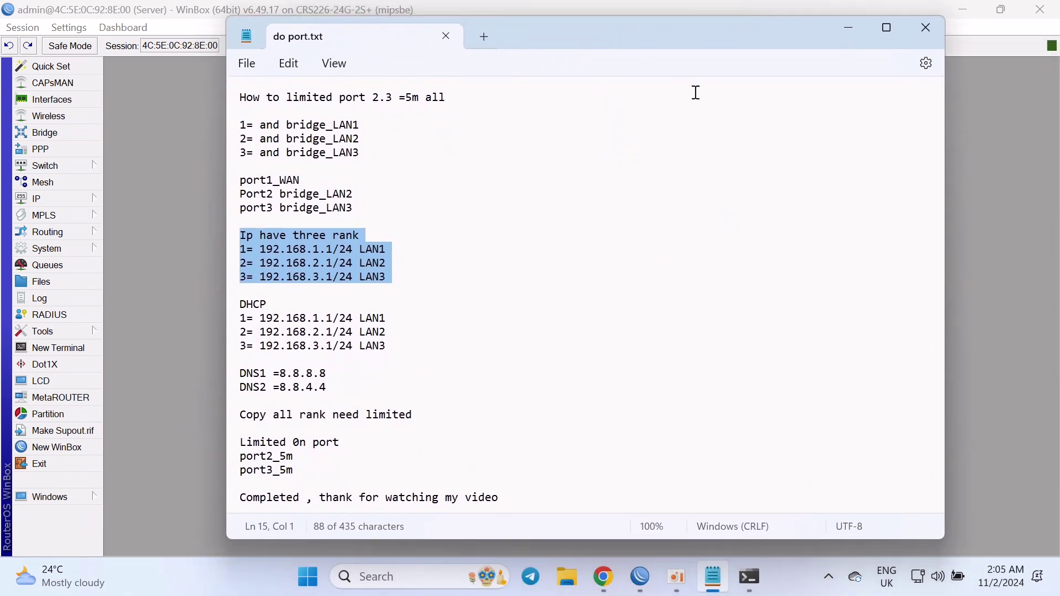
pyautogui.moveTo(240, 305); pyautogui.dragTo(398, 352)
pyautogui.click(499, 320)
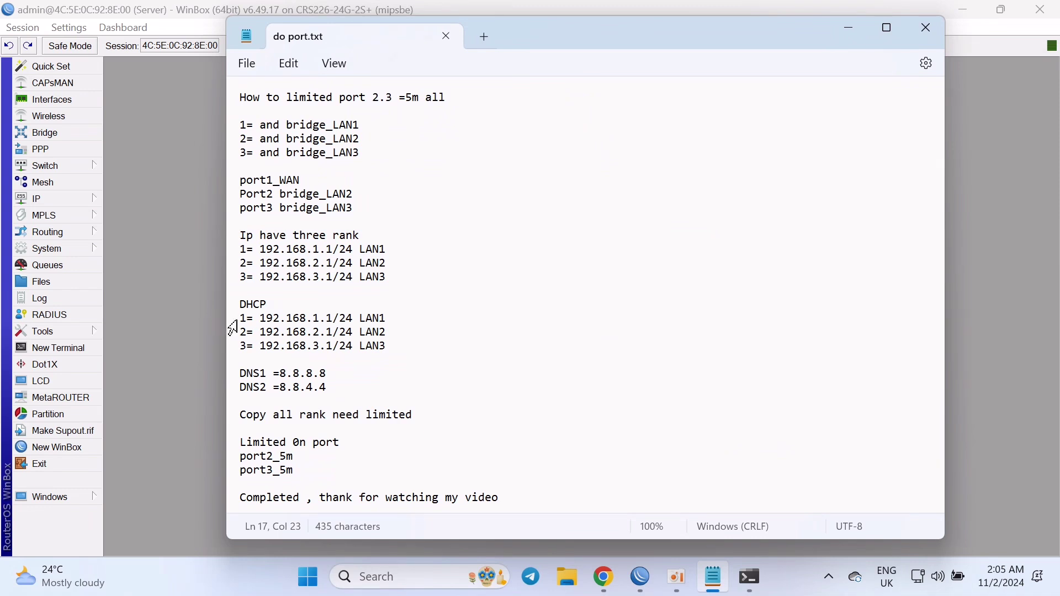
pyautogui.moveTo(261, 318); pyautogui.dragTo(391, 323)
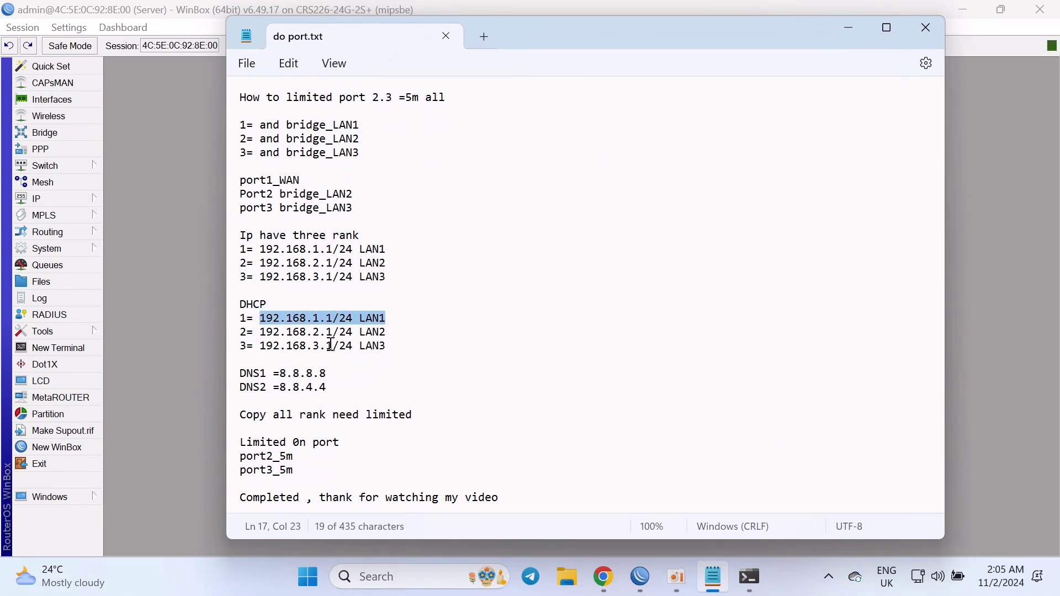
pyautogui.moveTo(313, 333); pyautogui.dragTo(342, 349)
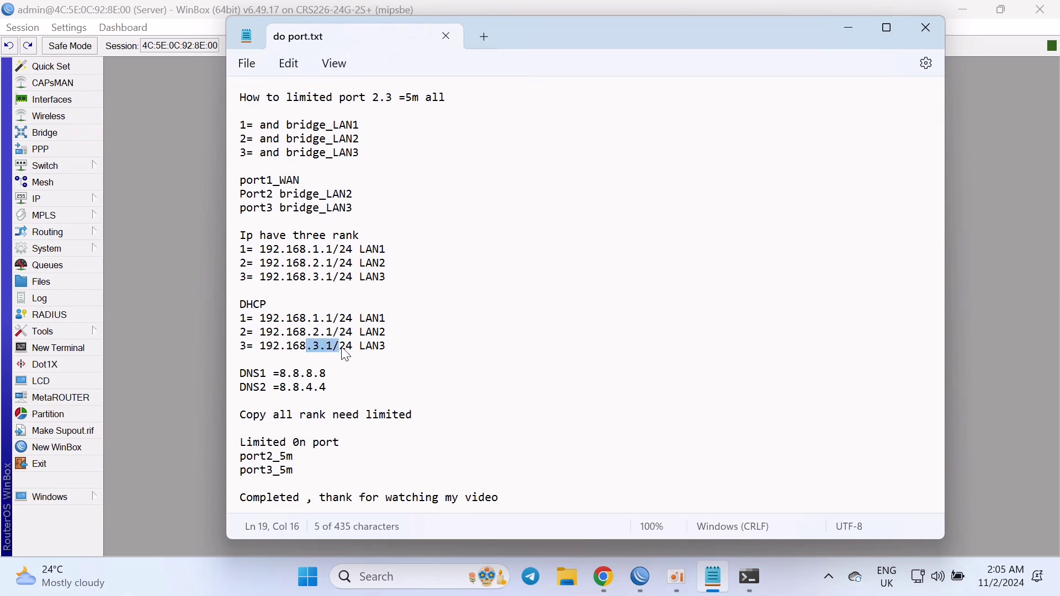
pyautogui.click(850, 29)
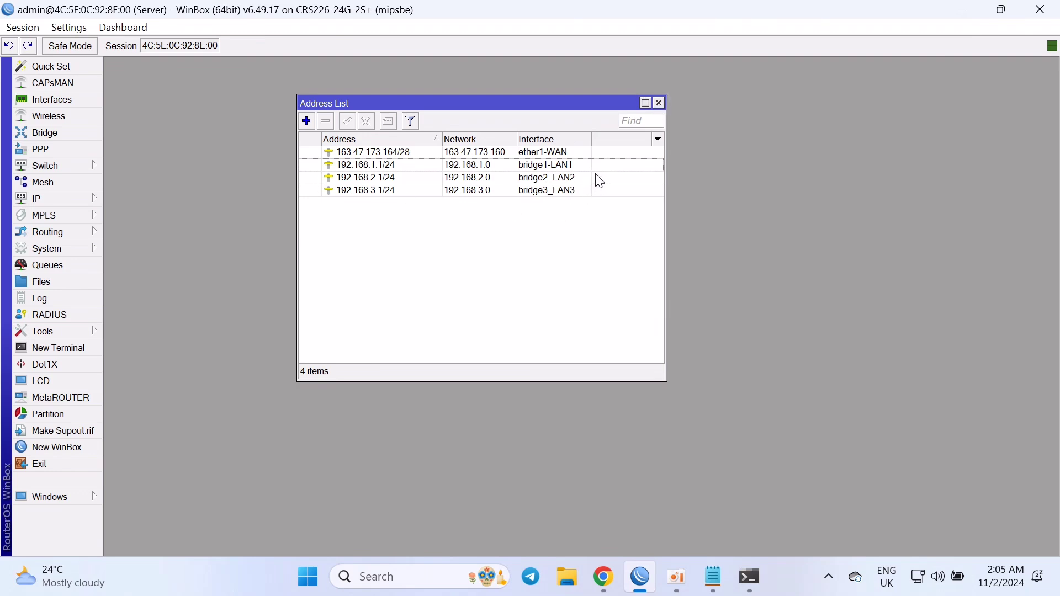
# Step: Close the address list and start a DHCP server setup on bridge2_LAN2, accepting network 192.168.2.0/24, the suggested gateway and the address pool
pyautogui.click(660, 103)
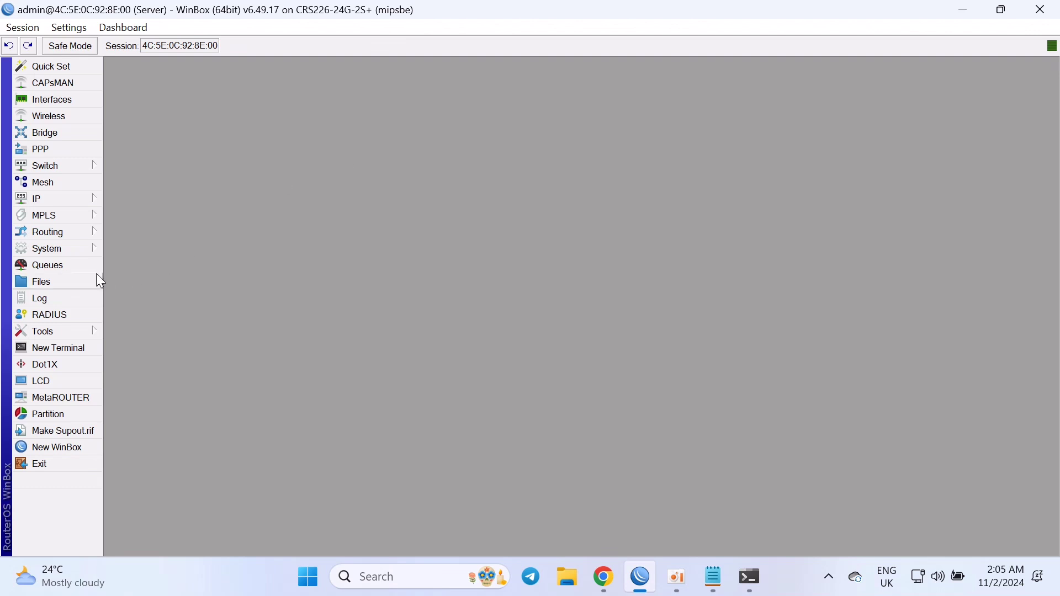
pyautogui.click(72, 201)
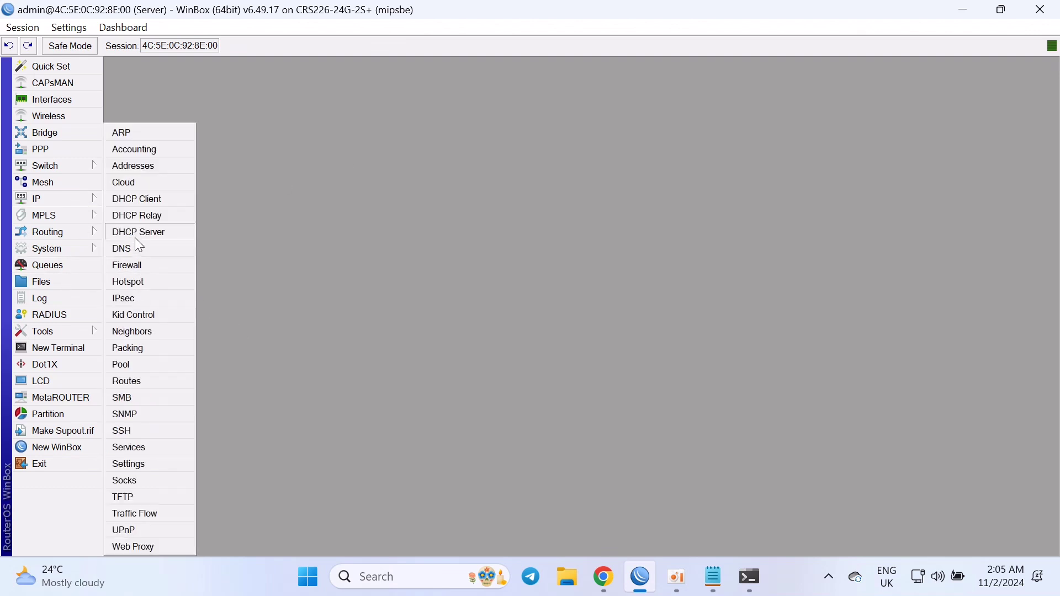
pyautogui.click(162, 235)
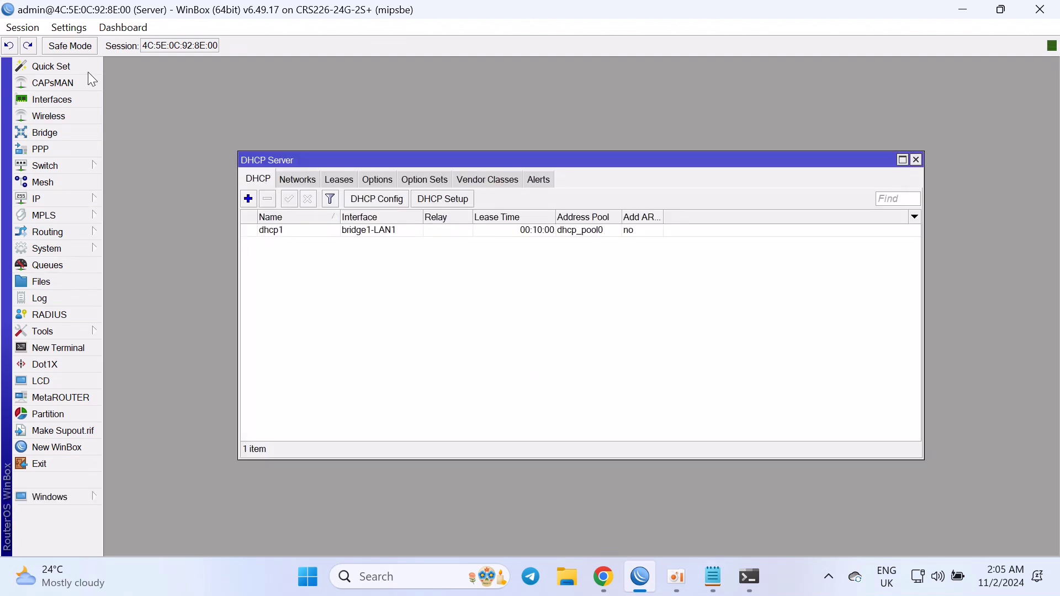
pyautogui.click(443, 200)
pyautogui.click(590, 305)
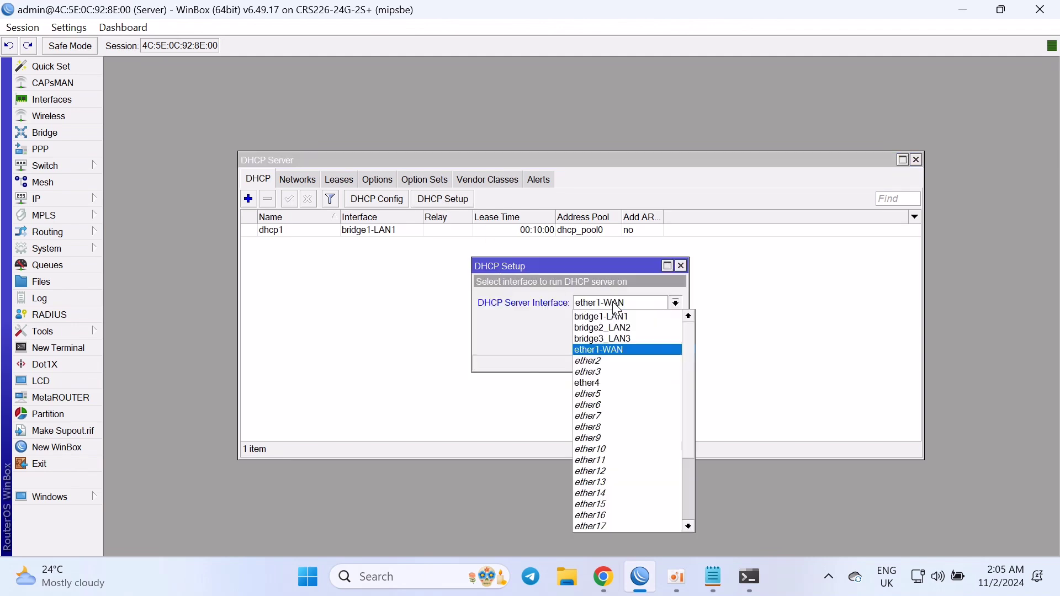
pyautogui.click(626, 330)
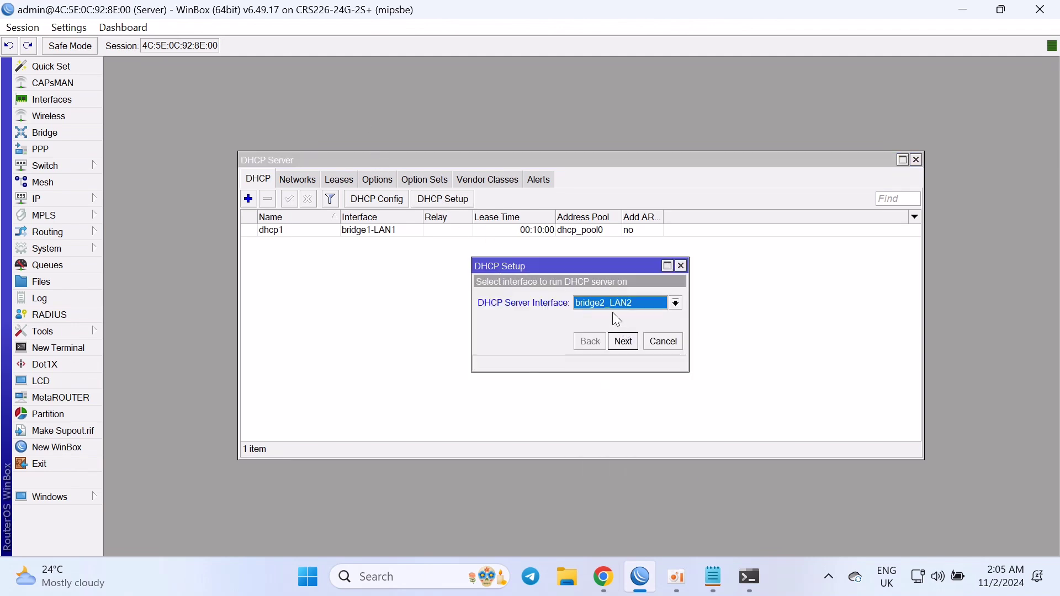
pyautogui.click(630, 347)
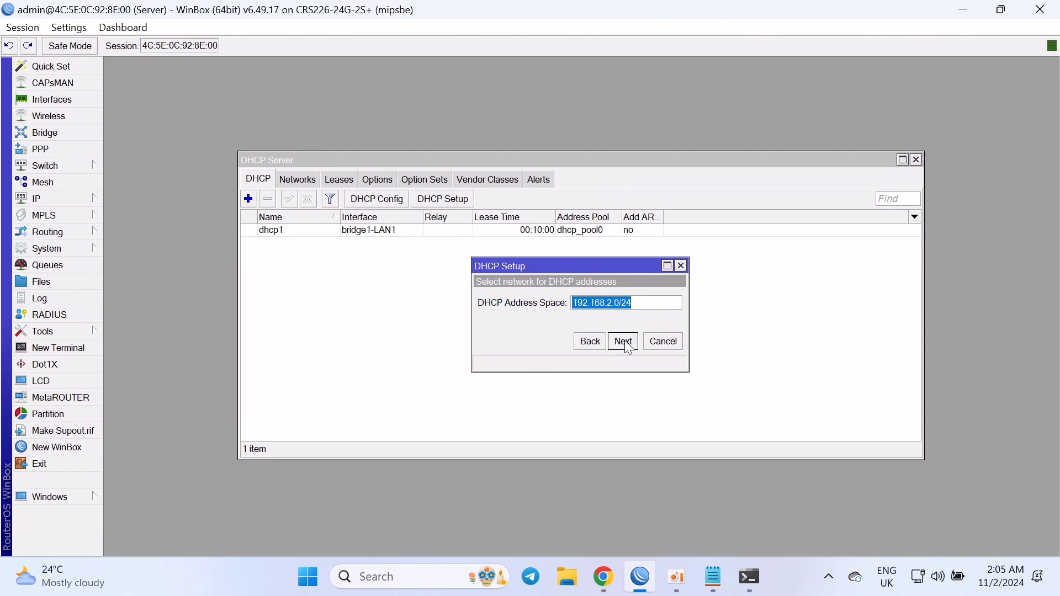
pyautogui.click(624, 341)
pyautogui.click(622, 346)
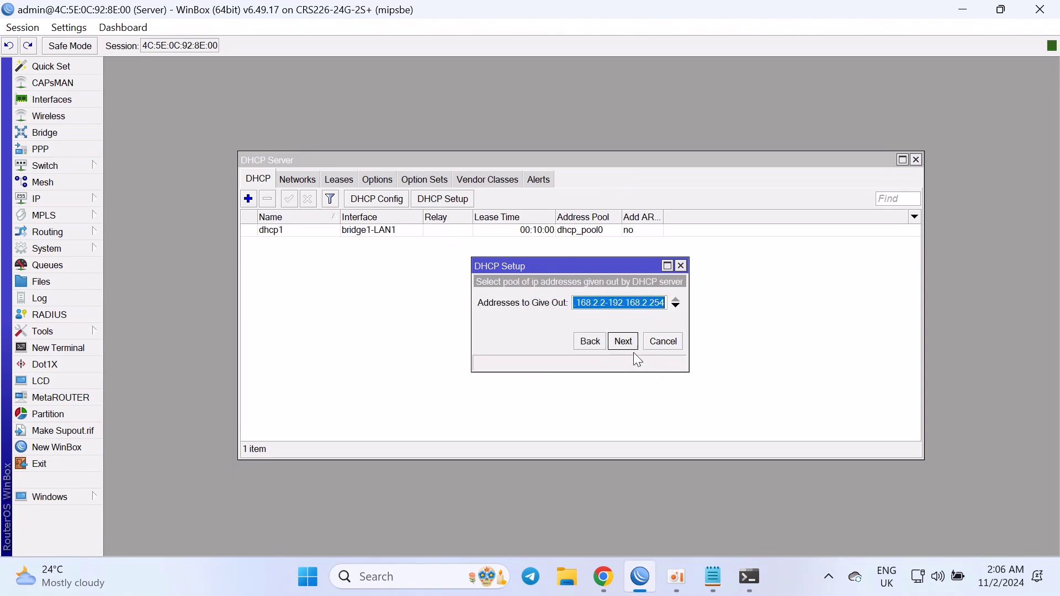
pyautogui.click(629, 354)
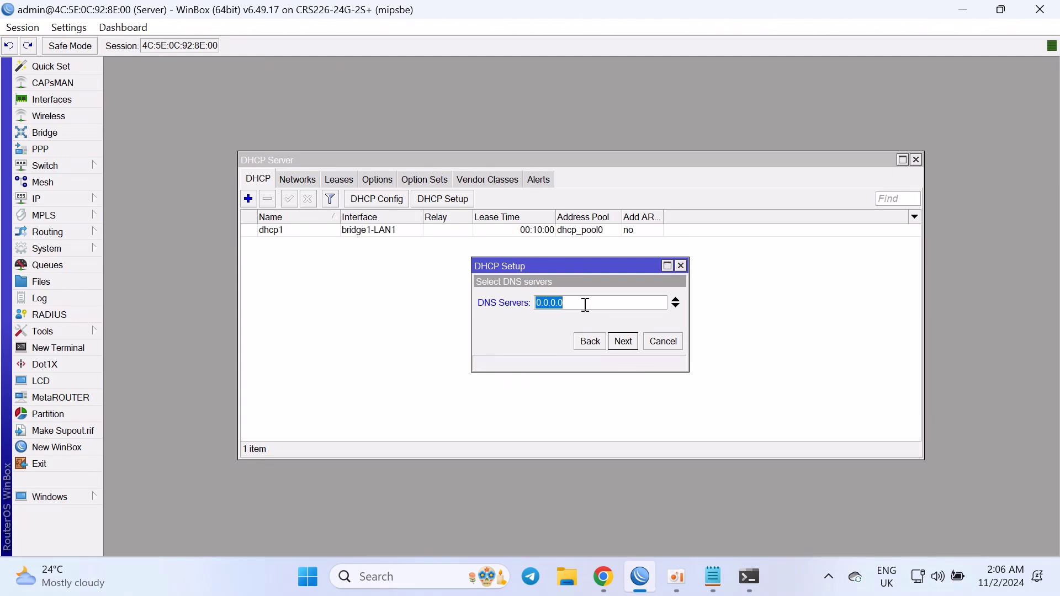
# Step: Set the DNS servers to 8.8.8.8 and 8.8.4.4 from the notes and finish the bridge2_LAN2 DHCP setup with the 00:10:00 lease time
pyautogui.press('BackSpace')
pyautogui.click(713, 577)
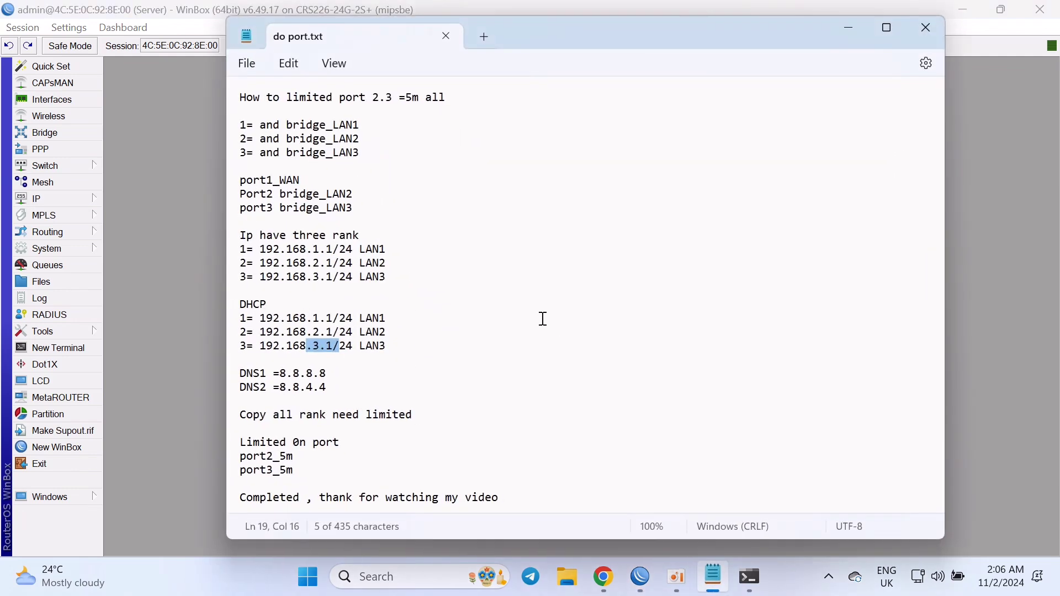
pyautogui.moveTo(241, 379); pyautogui.dragTo(330, 390)
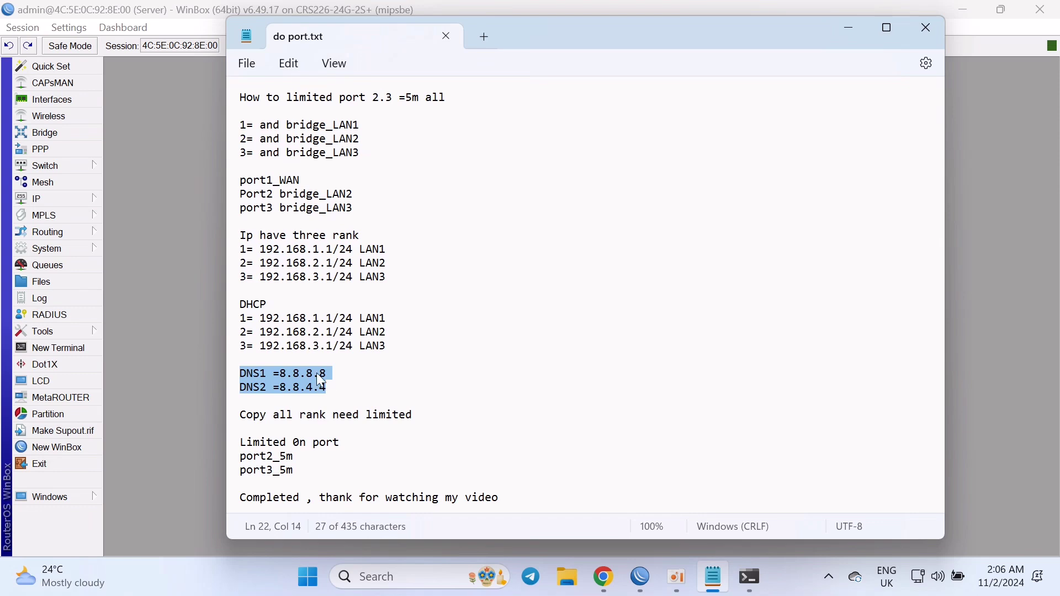
pyautogui.click(851, 27)
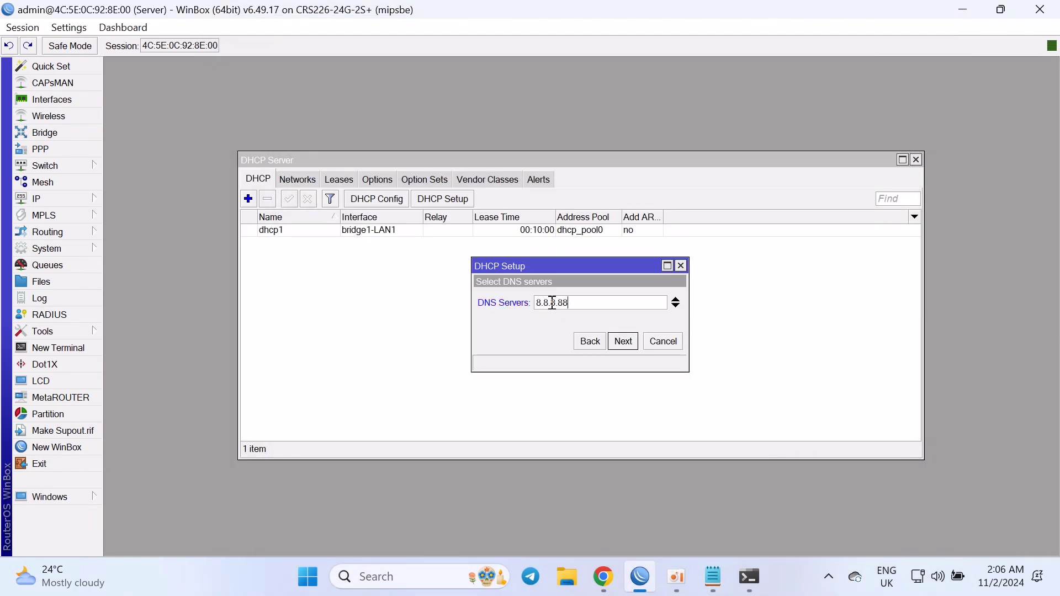
pyautogui.click(552, 303)
pyautogui.write('8.8.8.8')
pyautogui.click(676, 306)
pyautogui.click(611, 316)
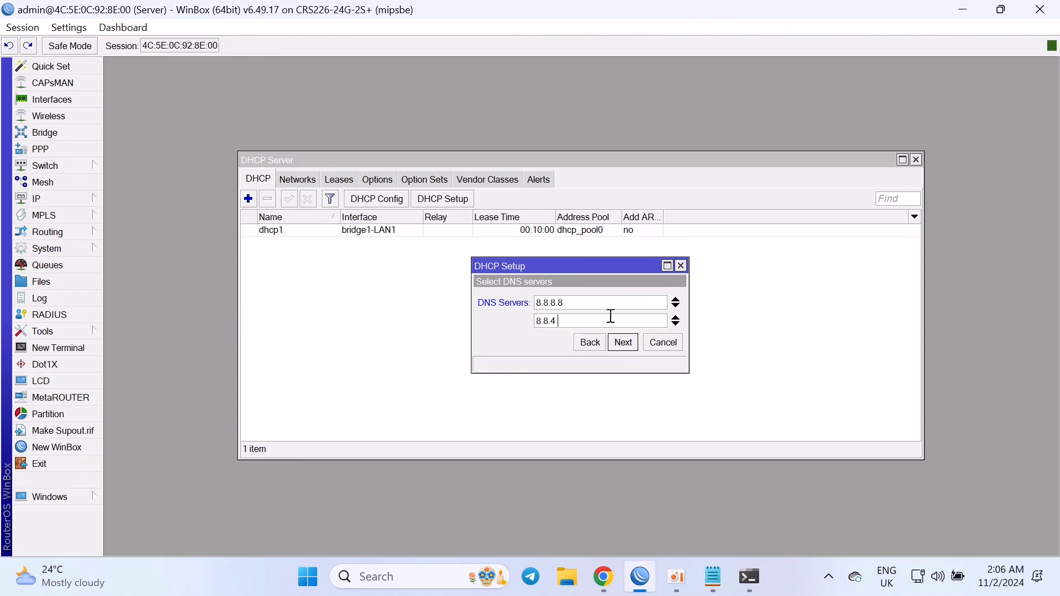
pyautogui.click(632, 348)
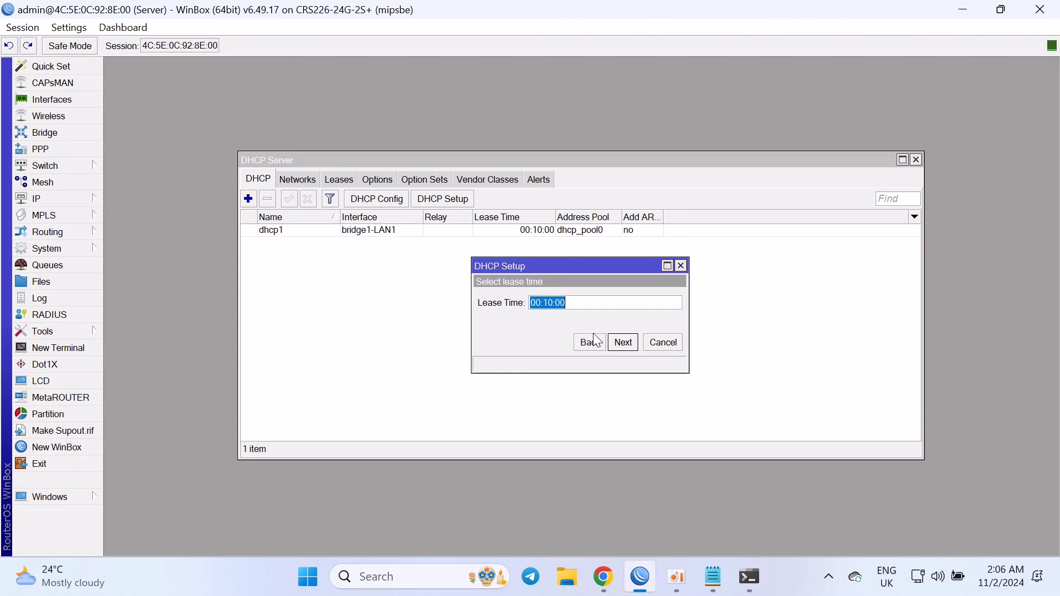
pyautogui.click(620, 344)
pyautogui.click(588, 303)
pyautogui.click(388, 244)
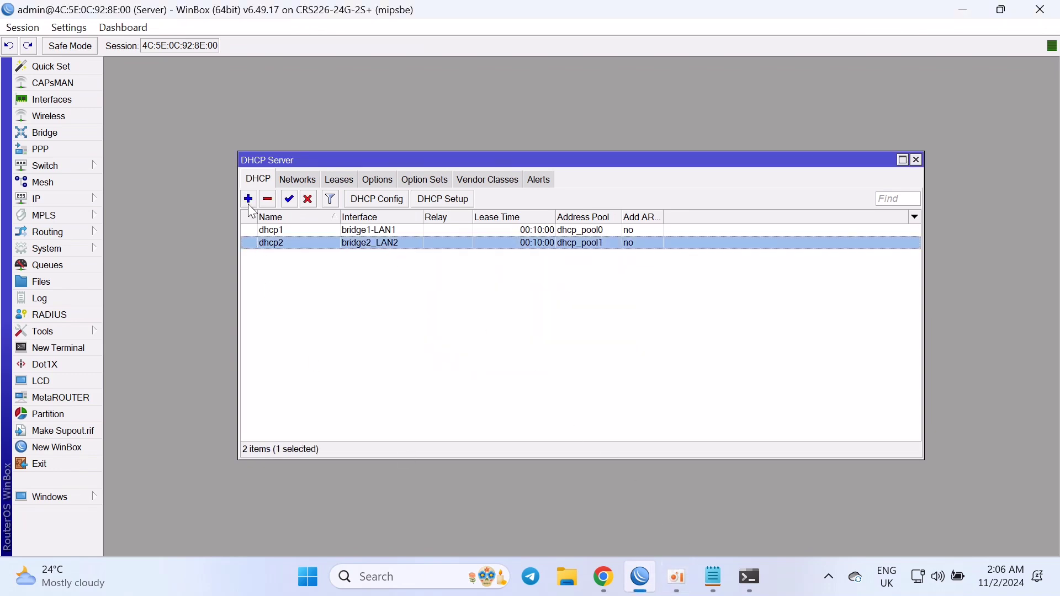
# Step: Set up a DHCP server on bridge3_LAN3 with the suggested network and pool, DNS servers 8.8.8.8 and 8.8.4.4, and lease time 00:10:00
pyautogui.click(434, 203)
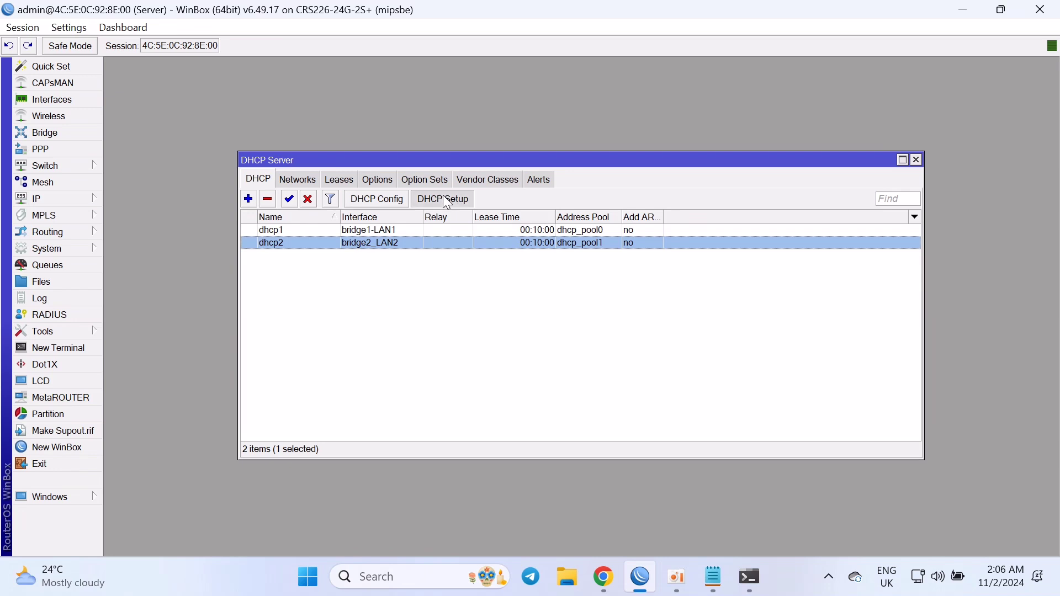
pyautogui.click(600, 308)
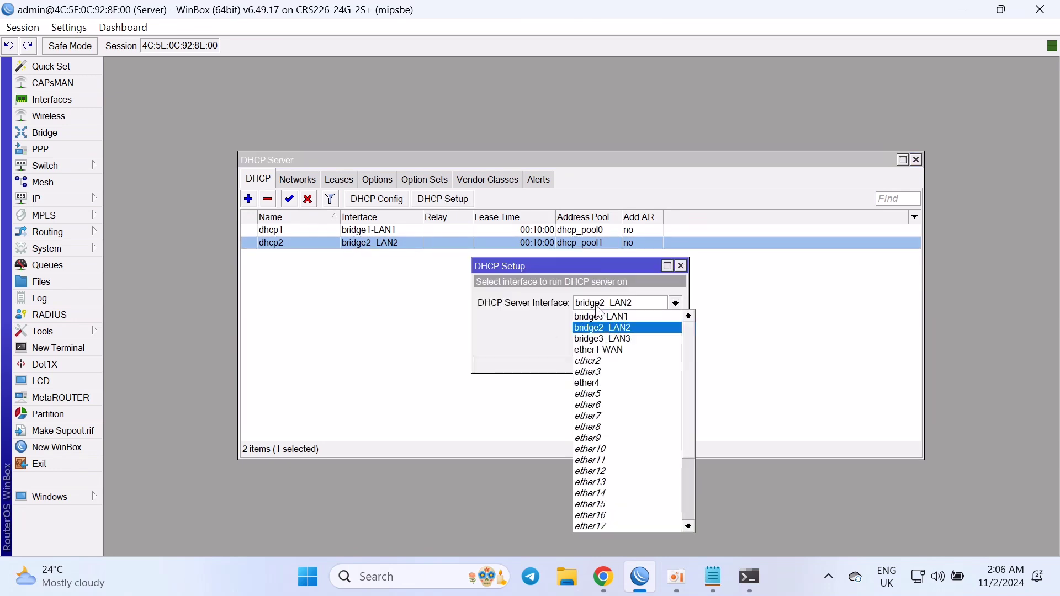
pyautogui.click(612, 339)
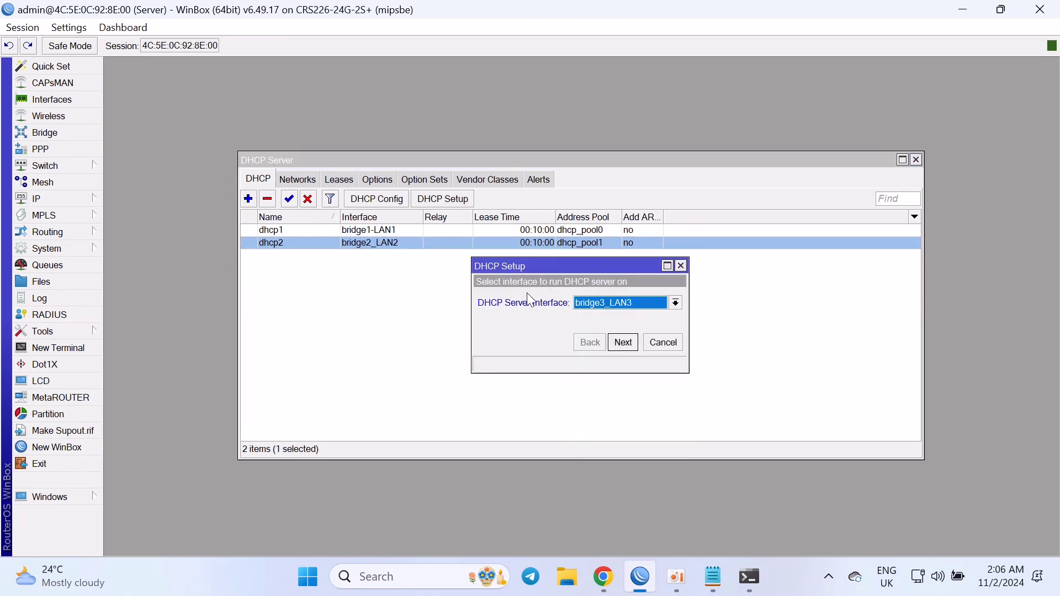
pyautogui.click(624, 344)
pyautogui.click(626, 345)
pyautogui.click(626, 345)
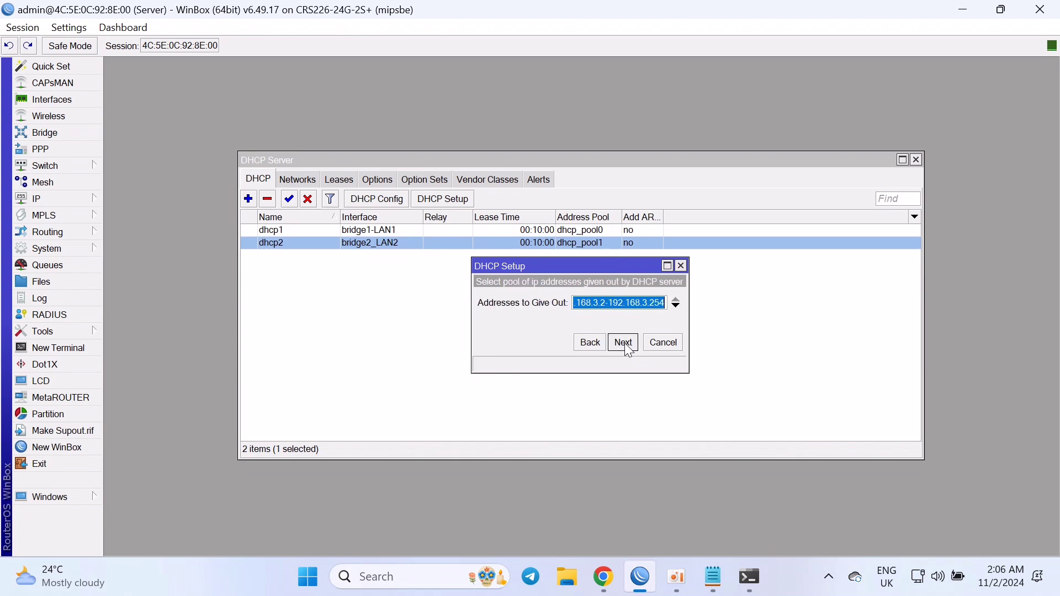
pyautogui.click(628, 347)
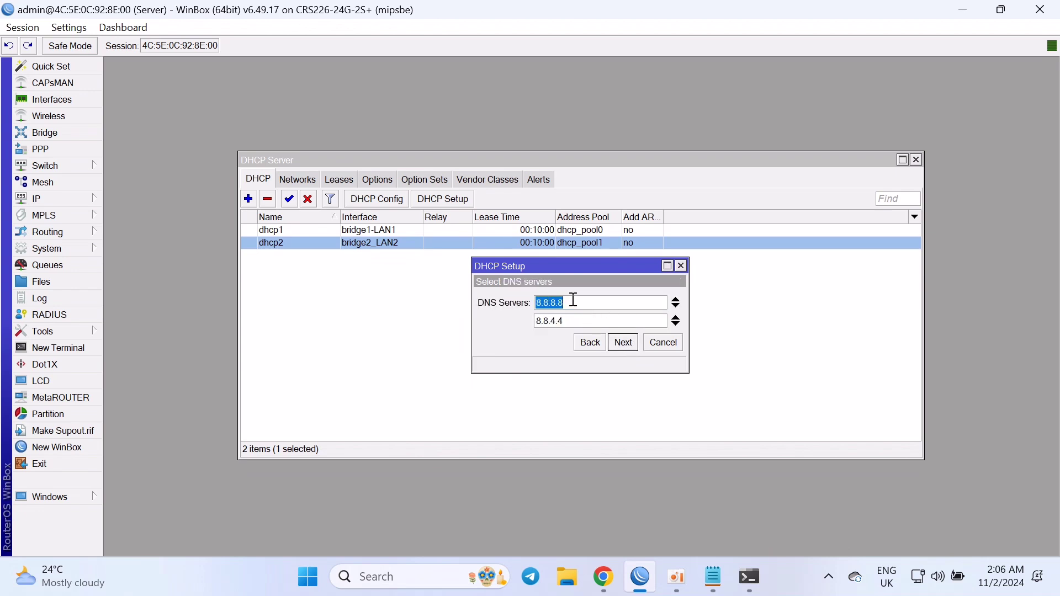
pyautogui.click(623, 343)
pyautogui.click(623, 343)
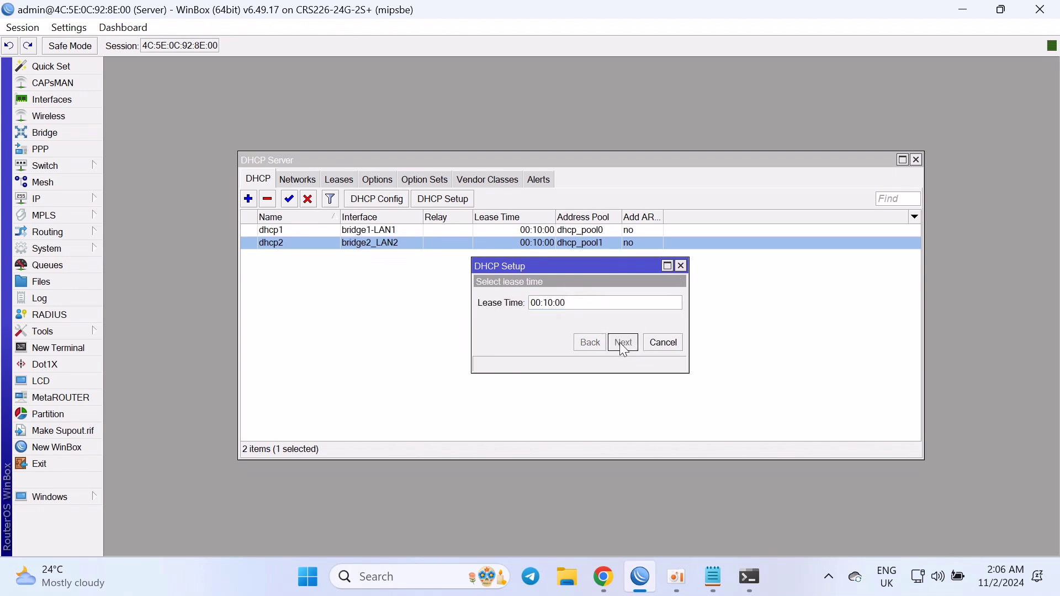
pyautogui.click(588, 301)
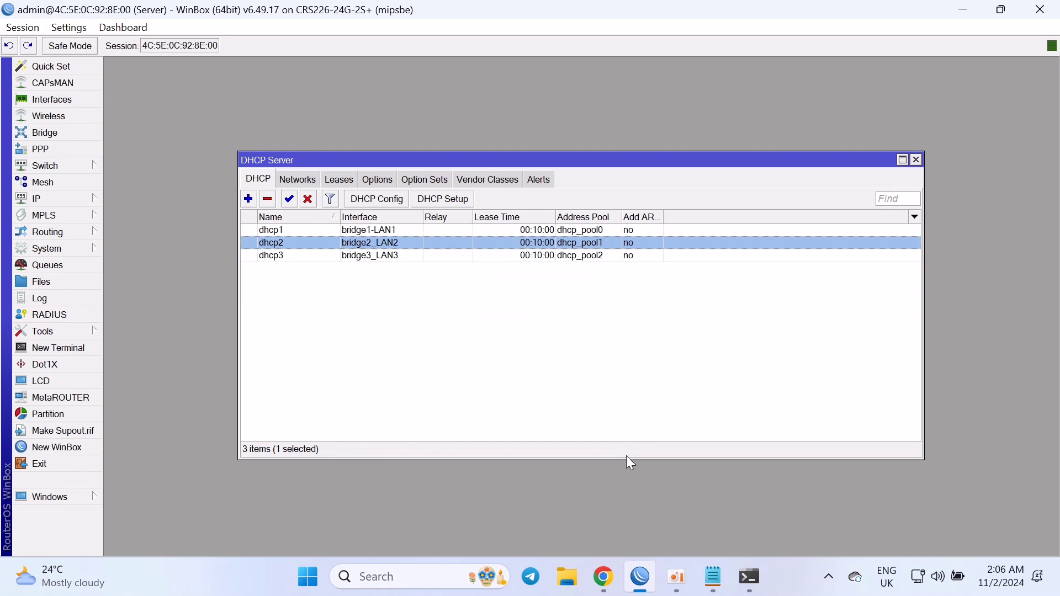
# Step: Compare the DHCP and DNS lines in the do port.txt notes with the DHCP servers configured on the router
pyautogui.click(713, 577)
pyautogui.moveTo(413, 28); pyautogui.dragTo(817, 78)
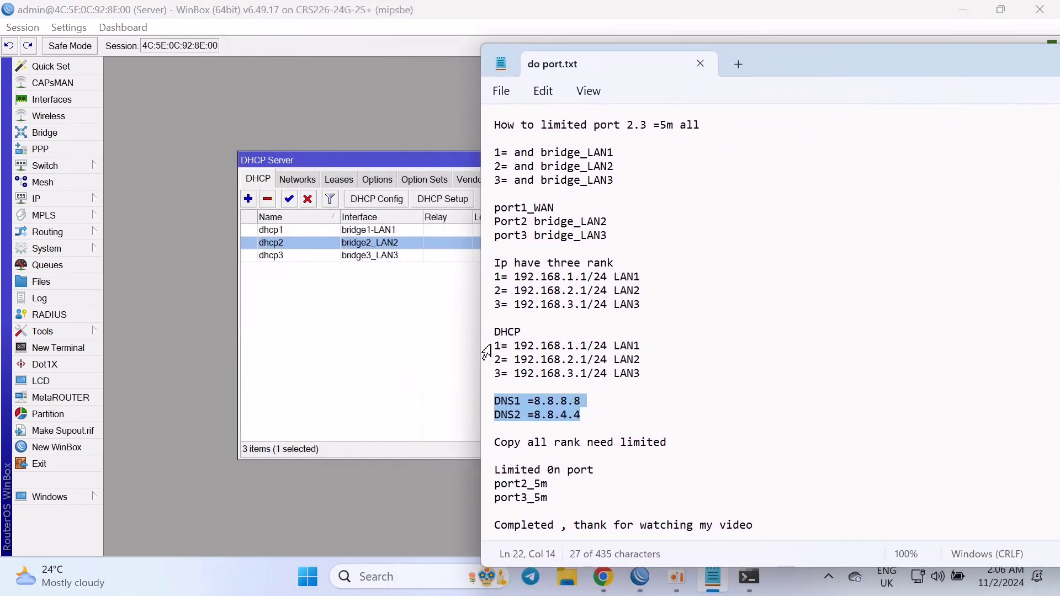
pyautogui.tripleClick(575, 345)
pyautogui.moveTo(484, 365); pyautogui.dragTo(647, 365)
pyautogui.moveTo(486, 374); pyautogui.dragTo(632, 374)
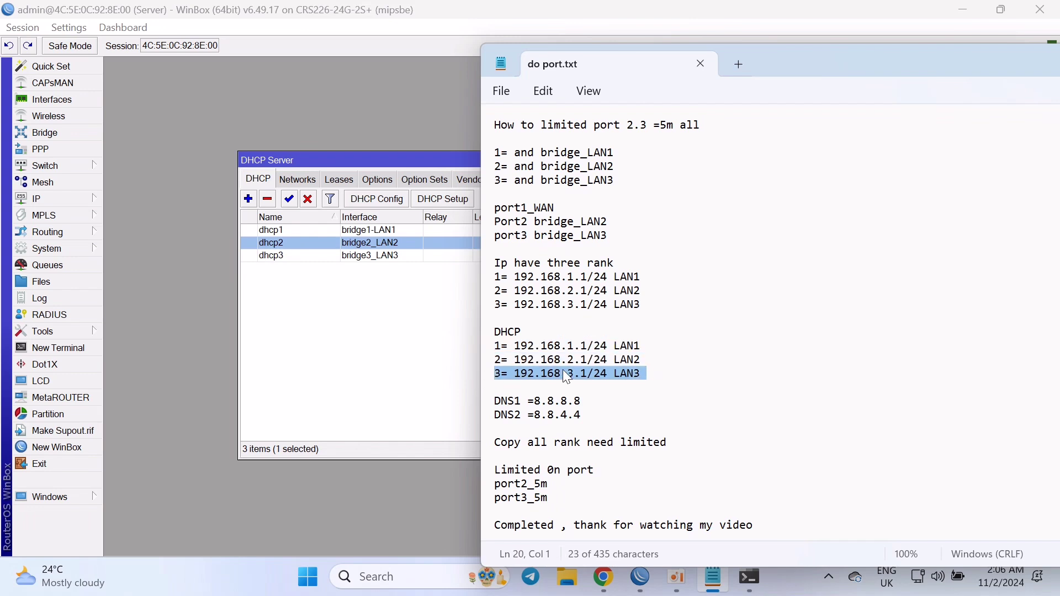
pyautogui.click(660, 374)
pyautogui.moveTo(501, 403); pyautogui.dragTo(589, 411)
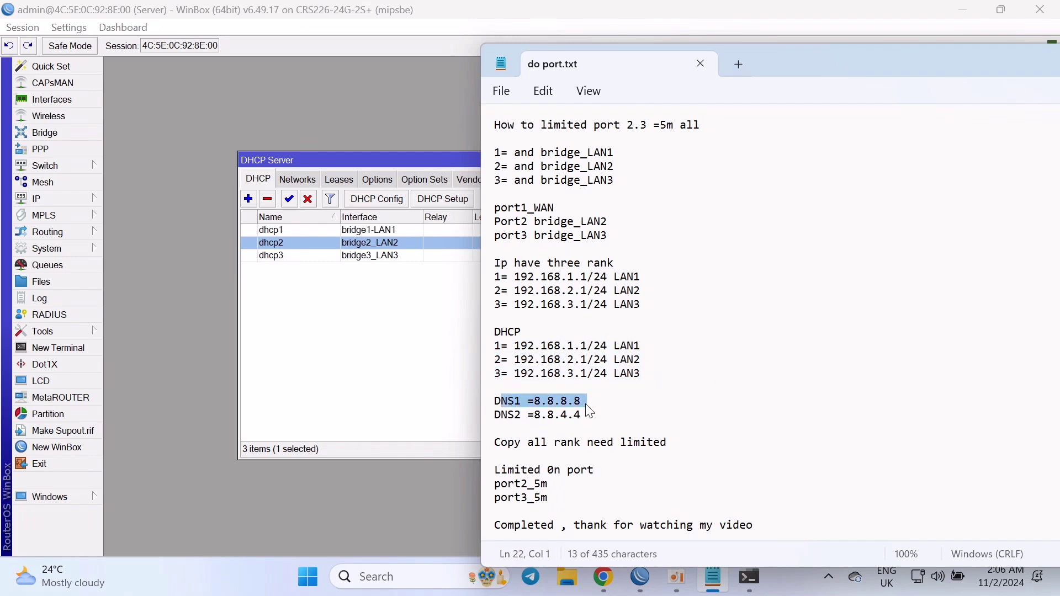
pyautogui.moveTo(946, 65); pyautogui.dragTo(824, 55)
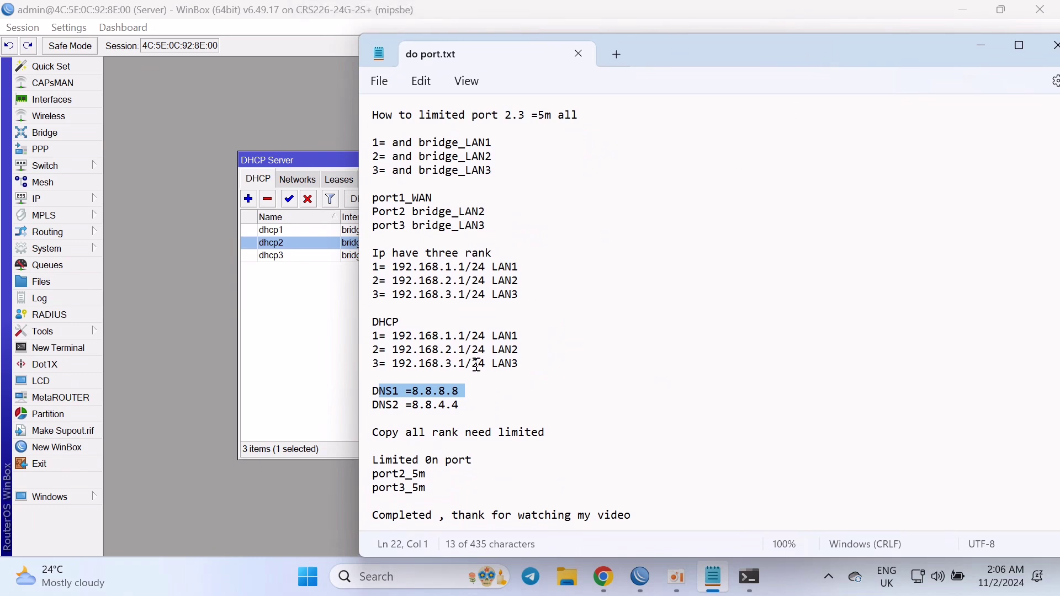
# Step: Review the note about copying the ranges to limit and the LAN1 and LAN2 DHCP ranges in do port.txt
pyautogui.moveTo(380, 435); pyautogui.dragTo(545, 432)
pyautogui.click(531, 451)
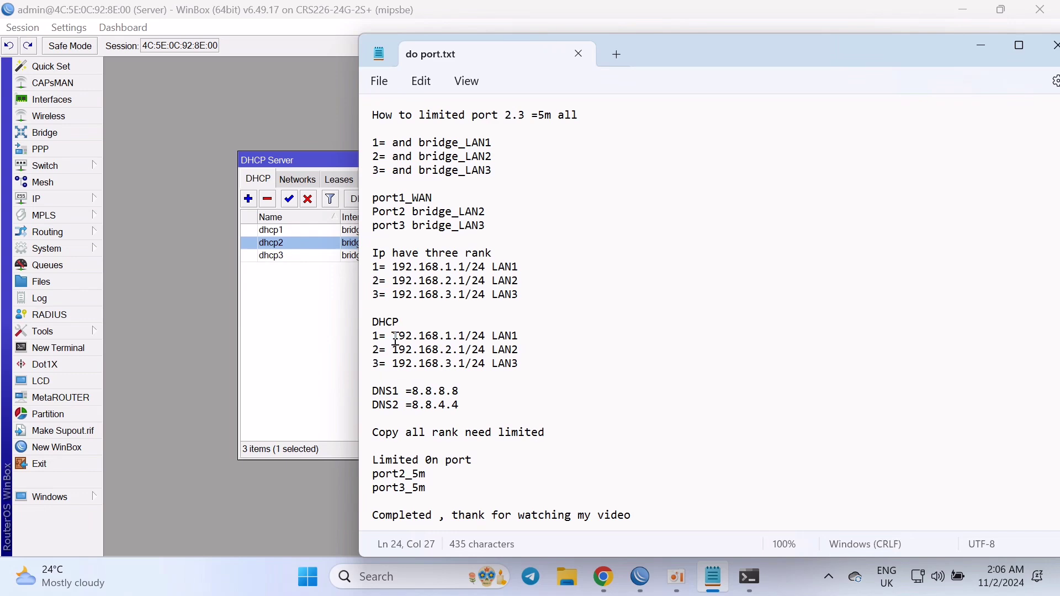
pyautogui.moveTo(396, 340); pyautogui.dragTo(488, 344)
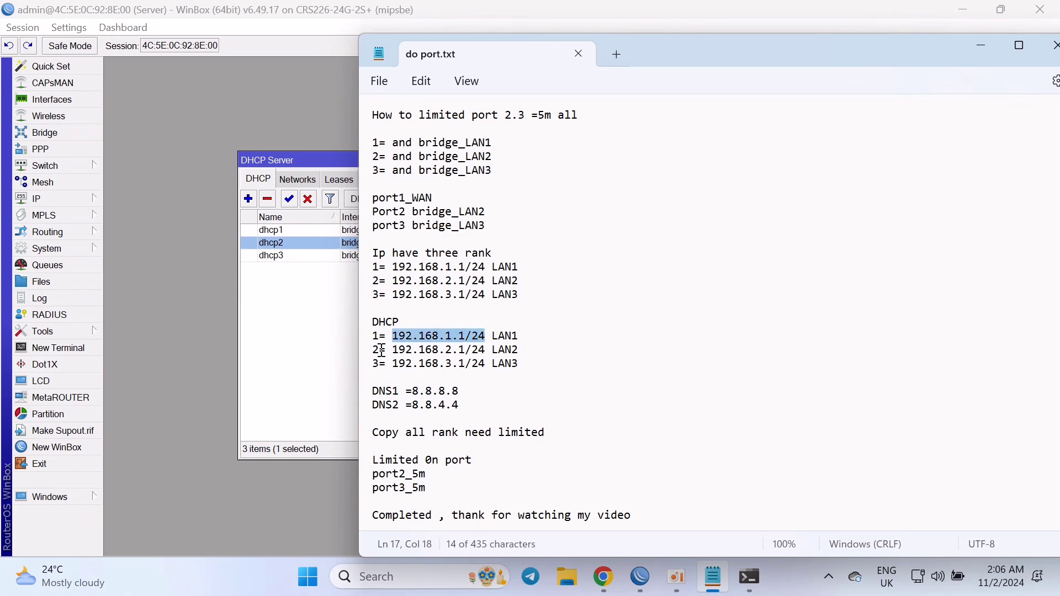
pyautogui.moveTo(392, 350); pyautogui.dragTo(488, 351)
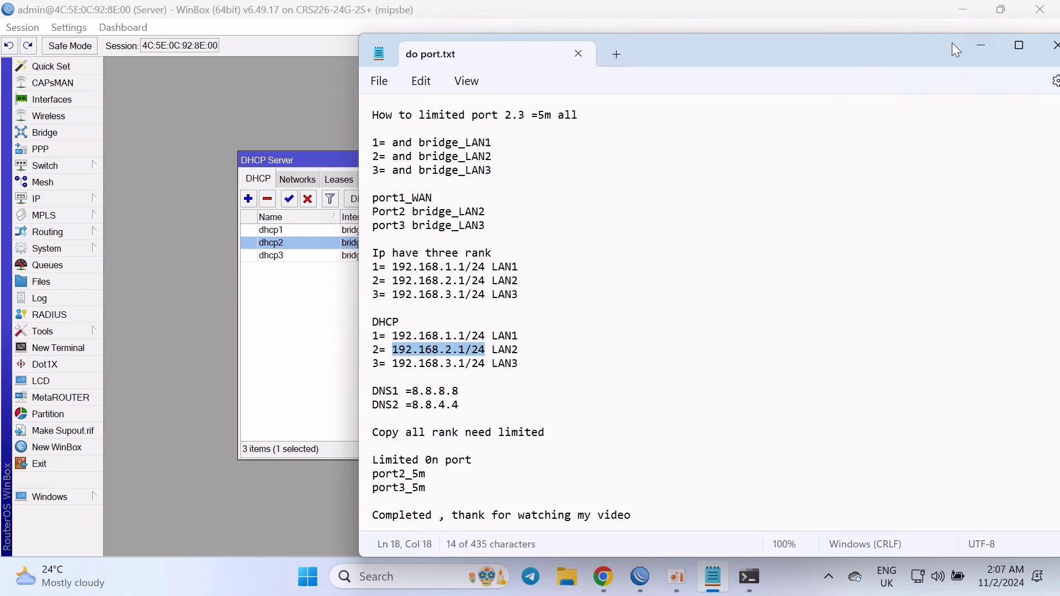
pyautogui.click(983, 46)
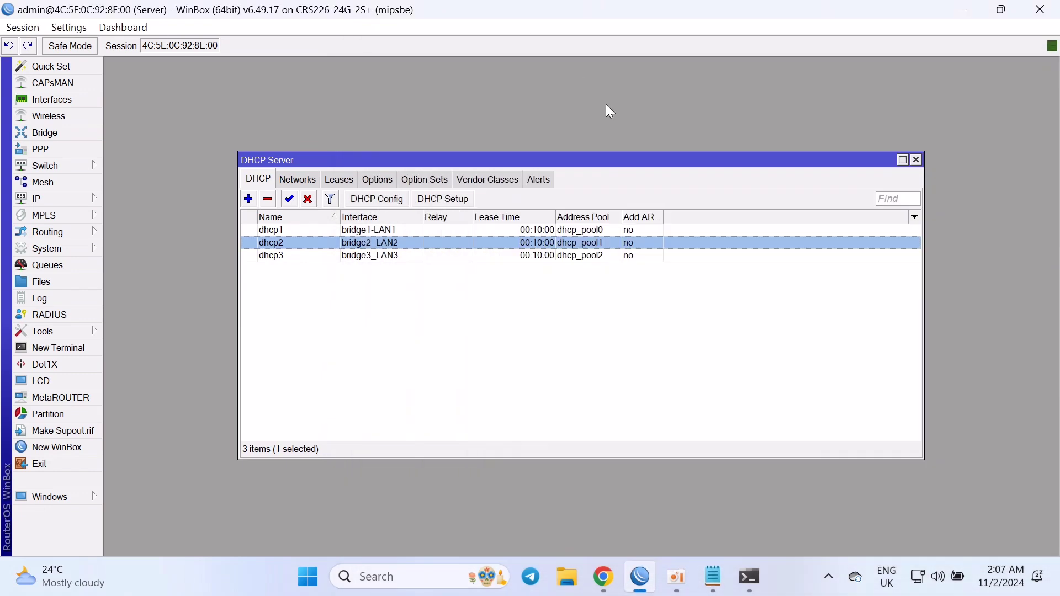
# Step: Reopen the DHCP server settings and display the configured DHCP networks with their gateways and DNS servers
pyautogui.click(918, 161)
pyautogui.click(40, 200)
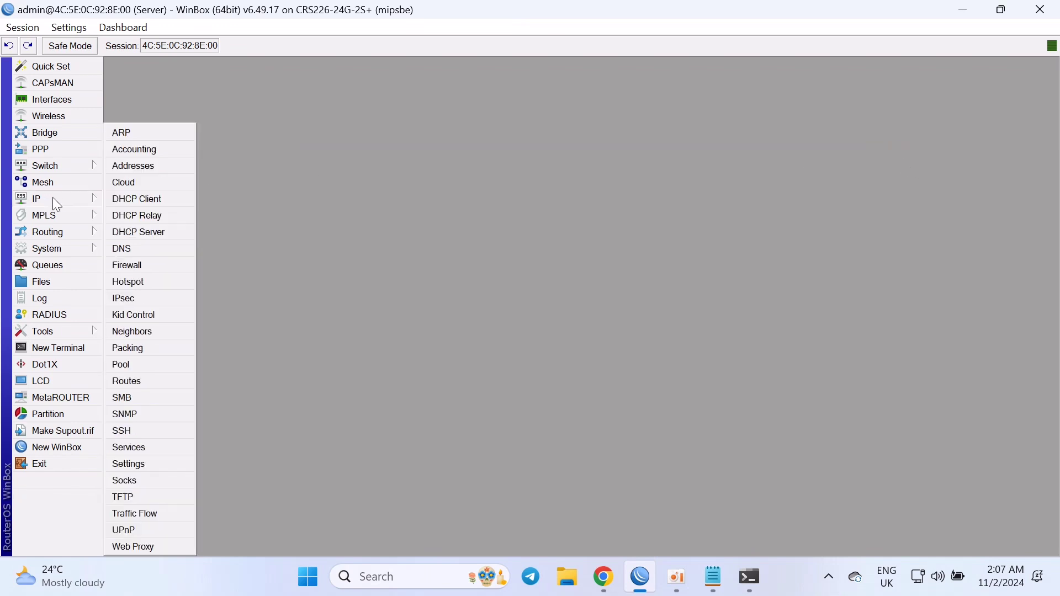
pyautogui.click(50, 198)
pyautogui.click(43, 200)
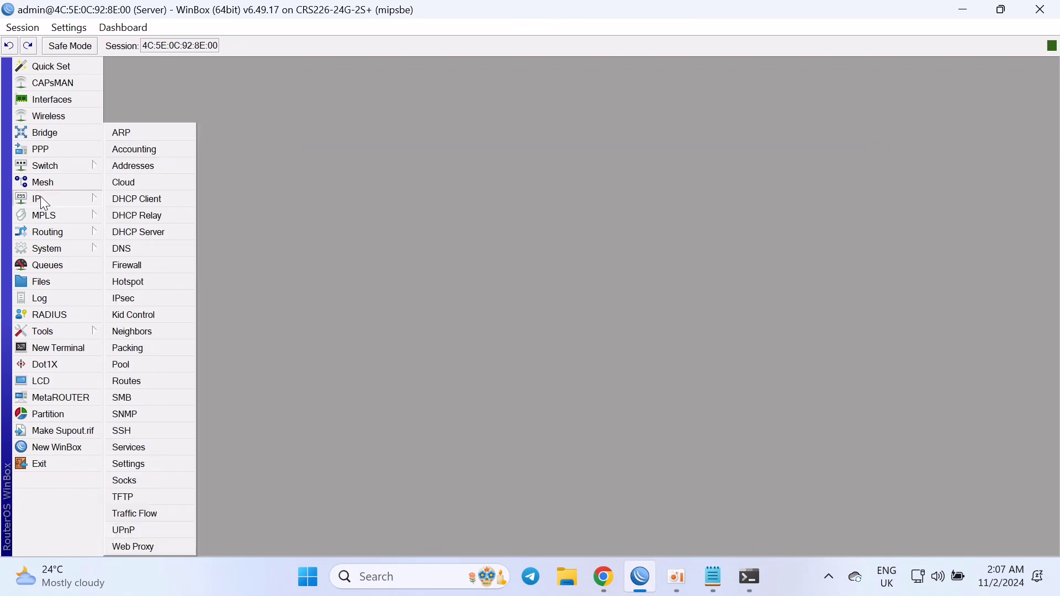
pyautogui.click(141, 232)
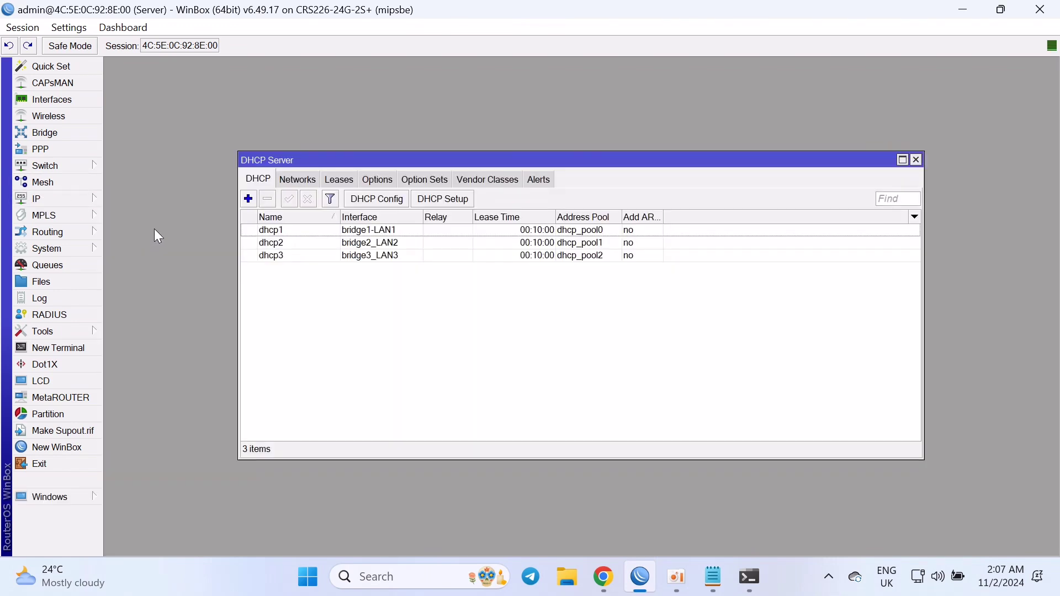
pyautogui.click(337, 178)
pyautogui.click(296, 177)
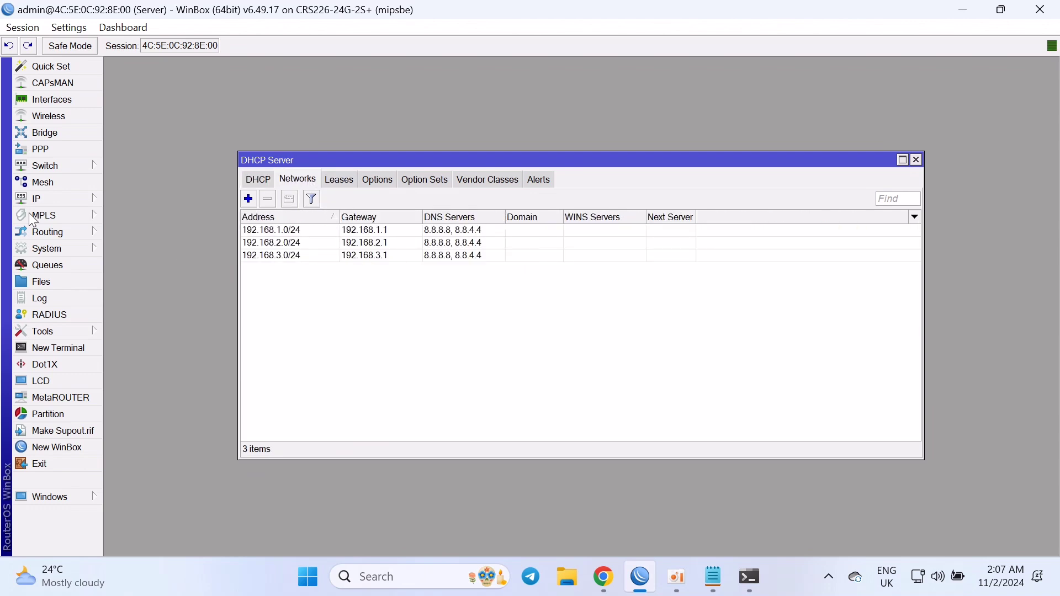
pyautogui.moveTo(526, 166); pyautogui.dragTo(578, 137)
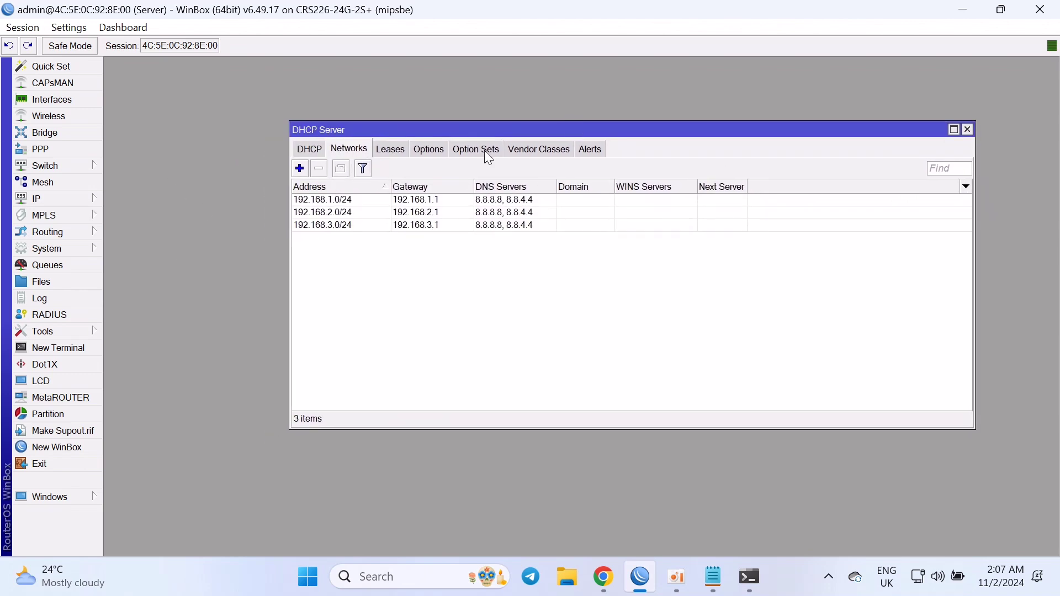
pyautogui.moveTo(499, 135); pyautogui.dragTo(394, 123)
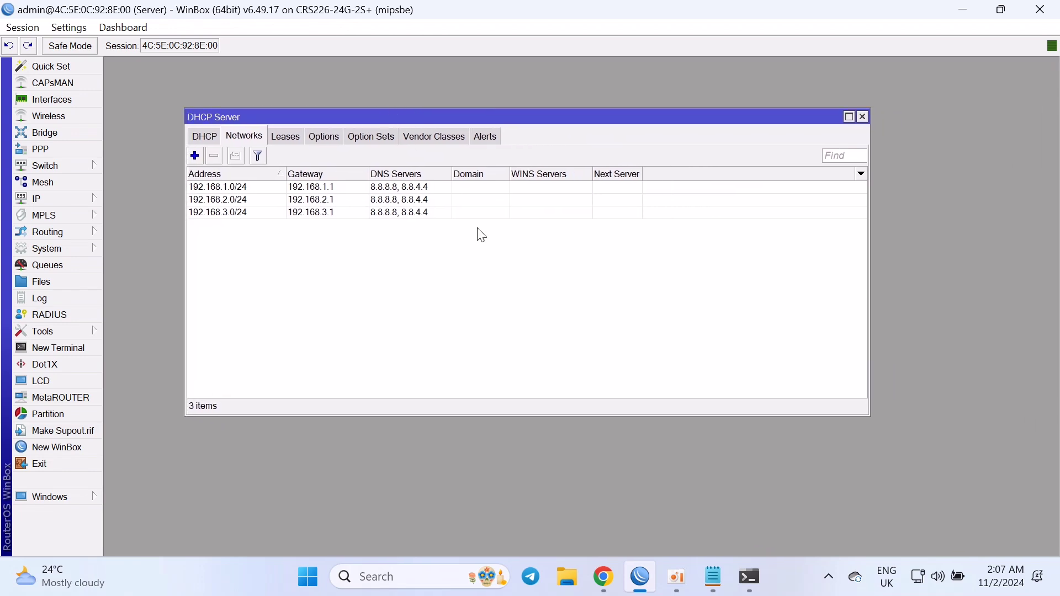
# Step: Read the notes in do port.txt on copying the ranges and limiting port2 and port3 to 5m
pyautogui.click(713, 577)
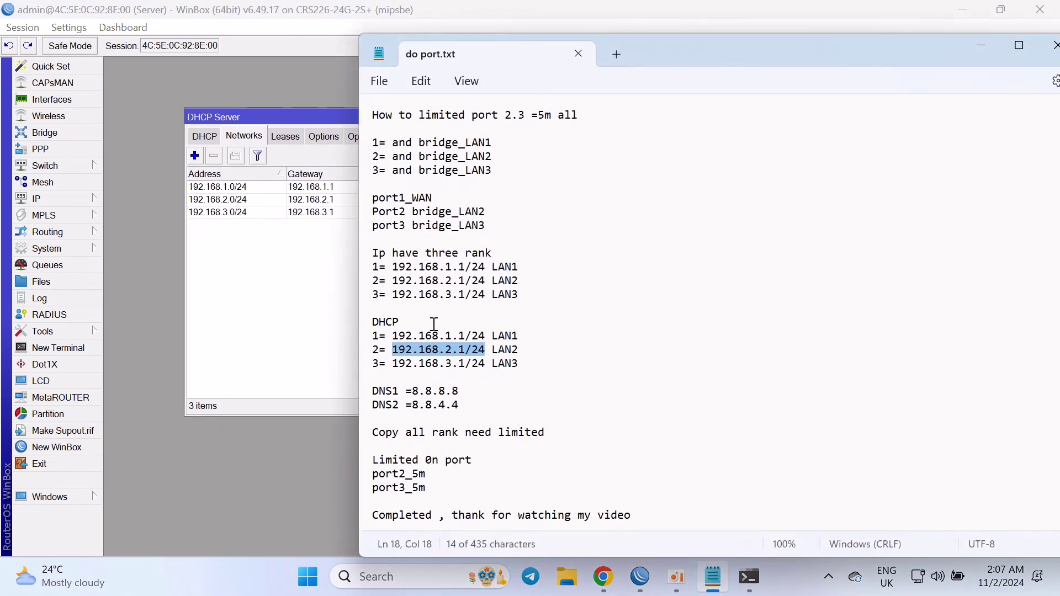
pyautogui.tripleClick(367, 434)
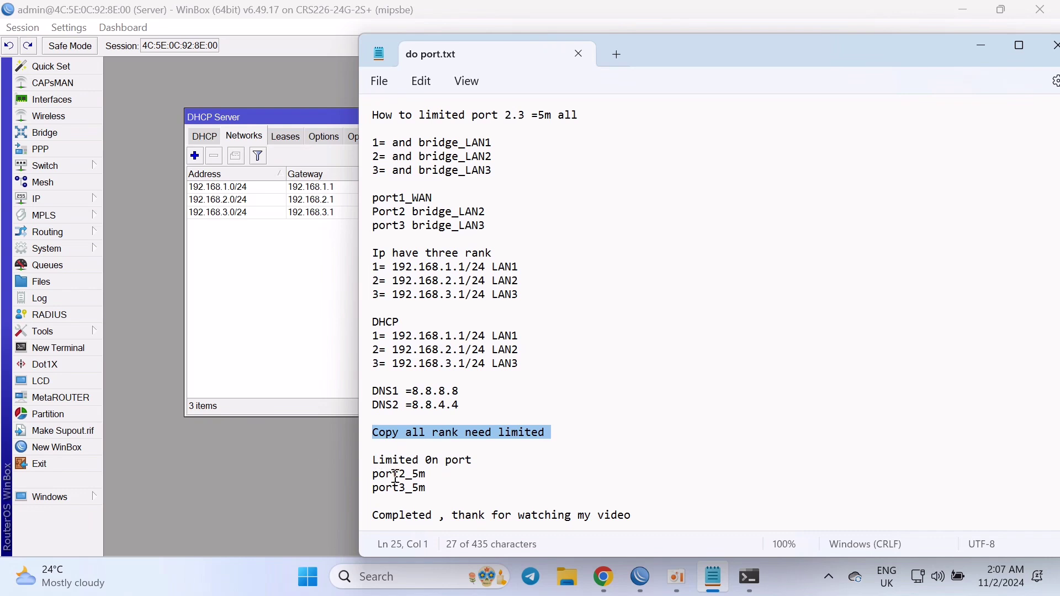
pyautogui.tripleClick(378, 474)
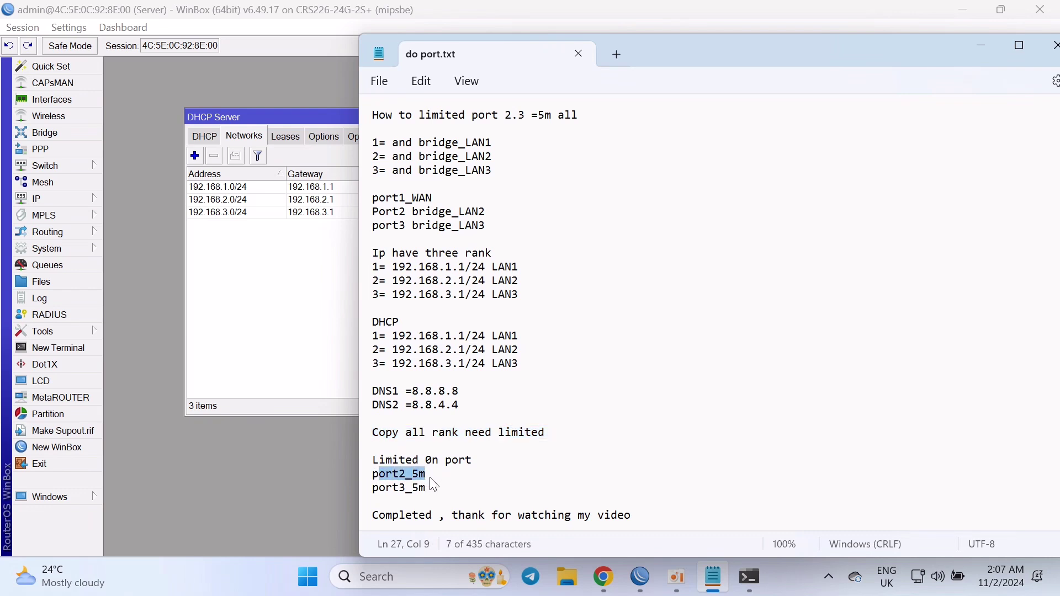
pyautogui.moveTo(378, 477); pyautogui.dragTo(435, 489)
pyautogui.click(424, 476)
pyautogui.click(981, 45)
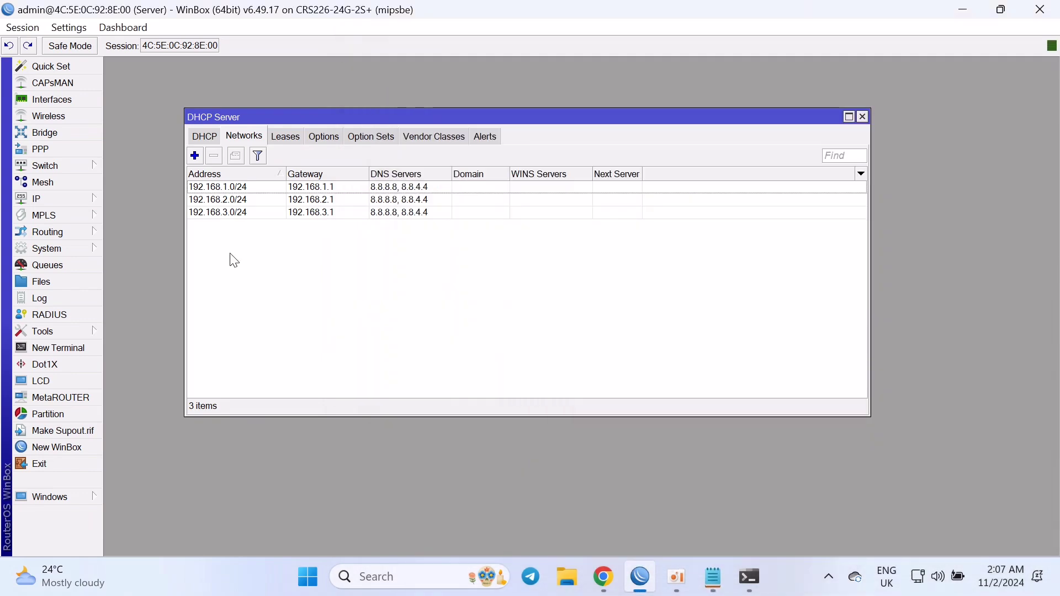
# Step: Copy the network address 192.168.2.0/24 from its DHCP network entry and close the entry
pyautogui.click(229, 202)
pyautogui.doubleClick(230, 206)
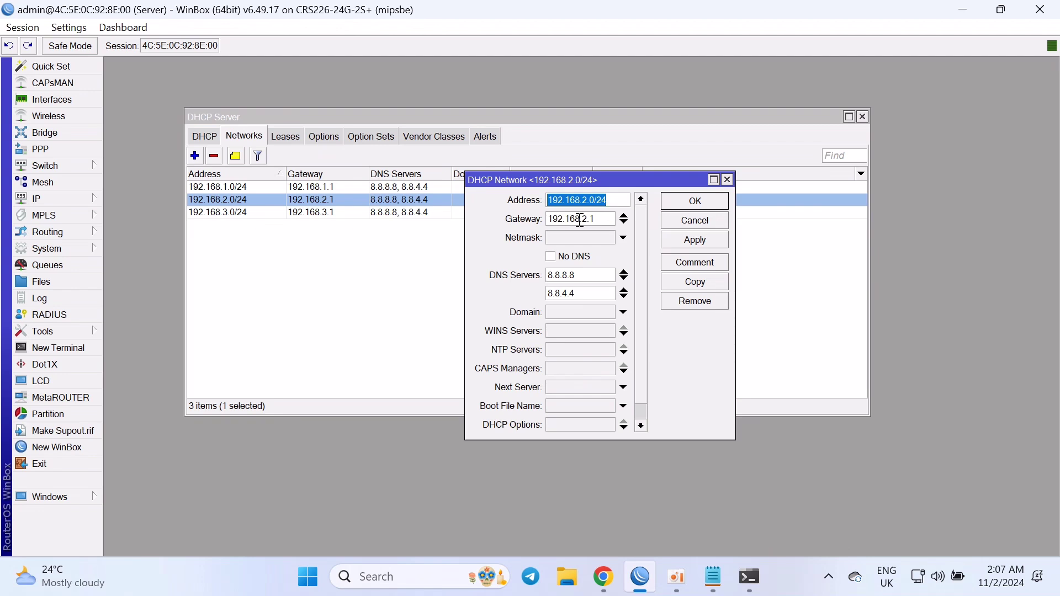
pyautogui.rightClick(599, 201)
pyautogui.click(642, 230)
pyautogui.click(697, 209)
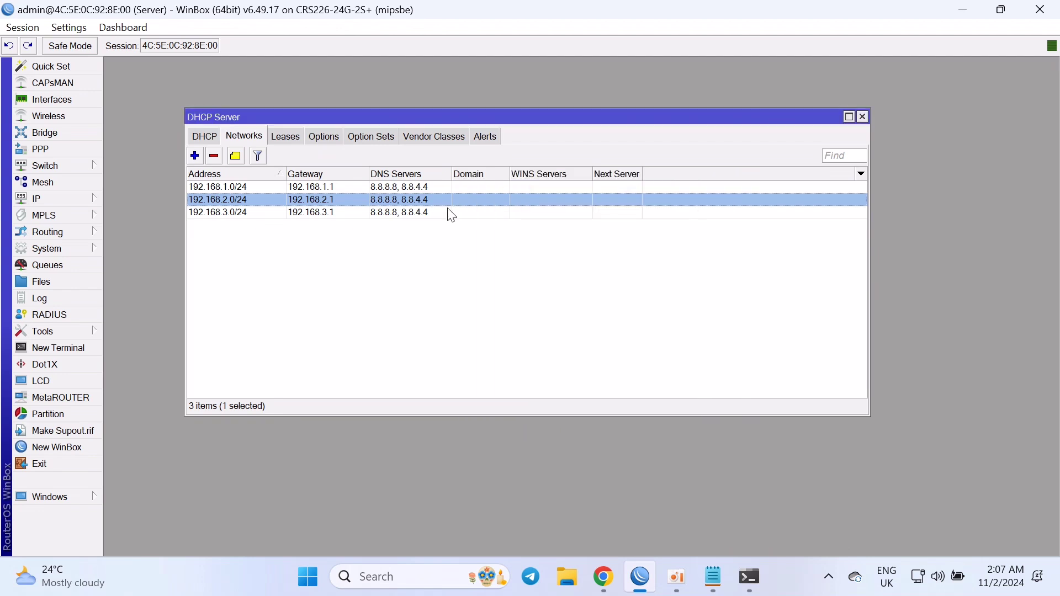
# Step: Create a new simple queue named Limite_5m with the copied network 192.168.2.0/24 as its target
pyautogui.click(44, 270)
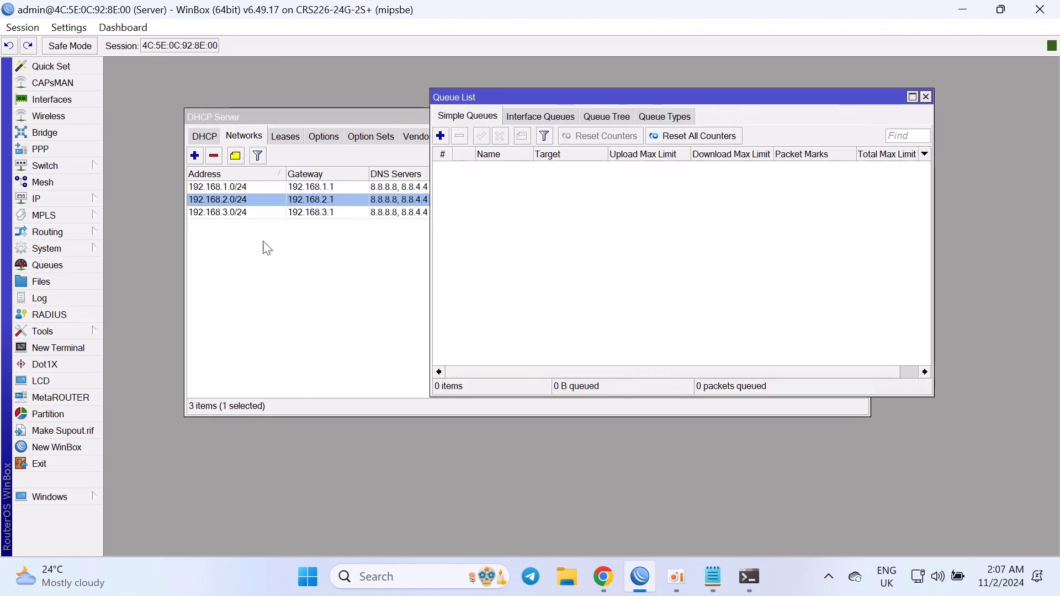
pyautogui.click(441, 137)
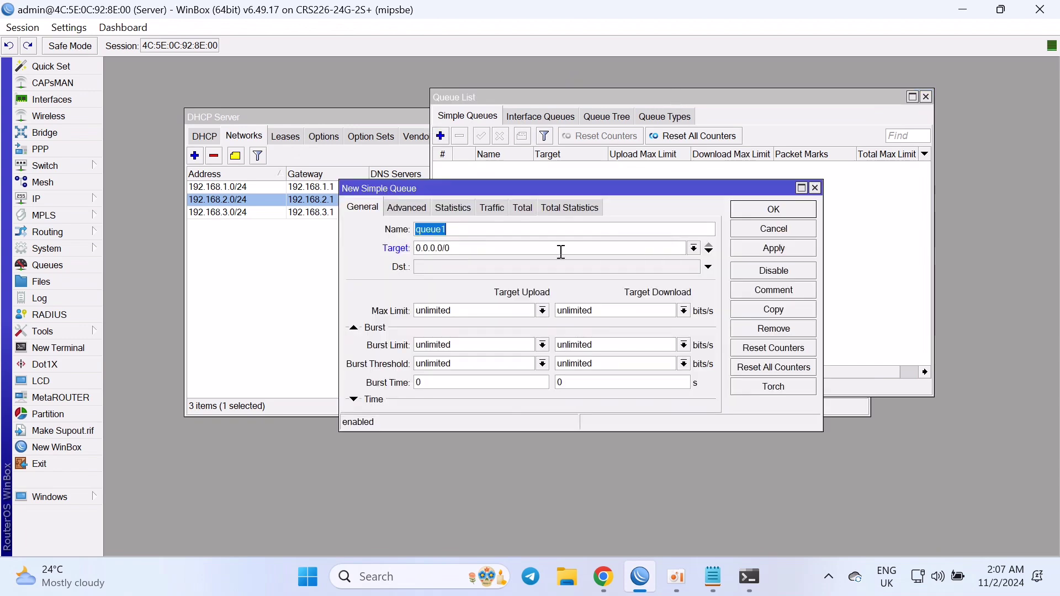
pyautogui.press('BackSpace')
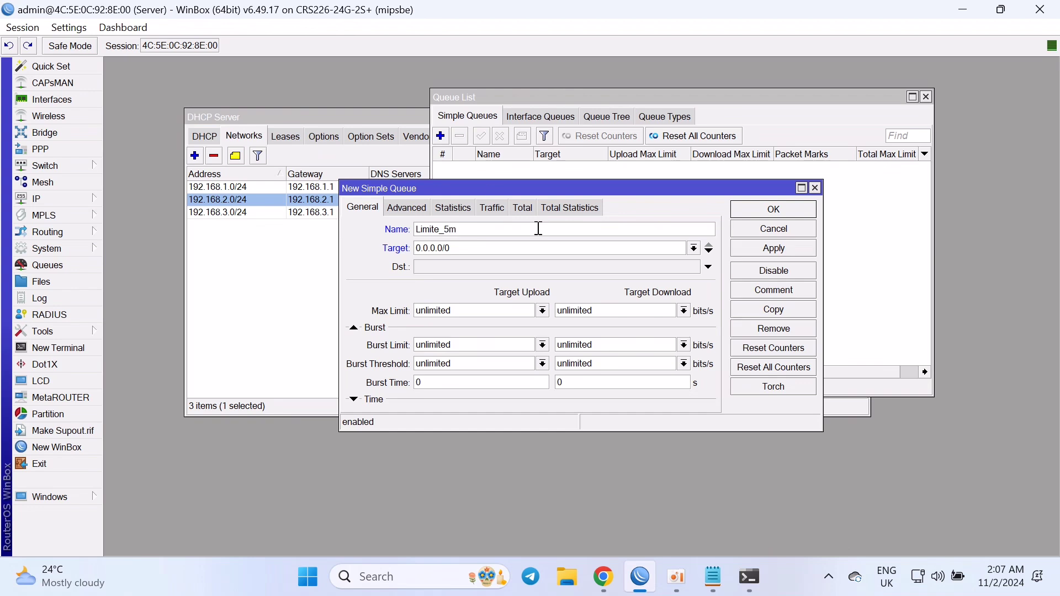
pyautogui.moveTo(488, 248); pyautogui.dragTo(376, 245)
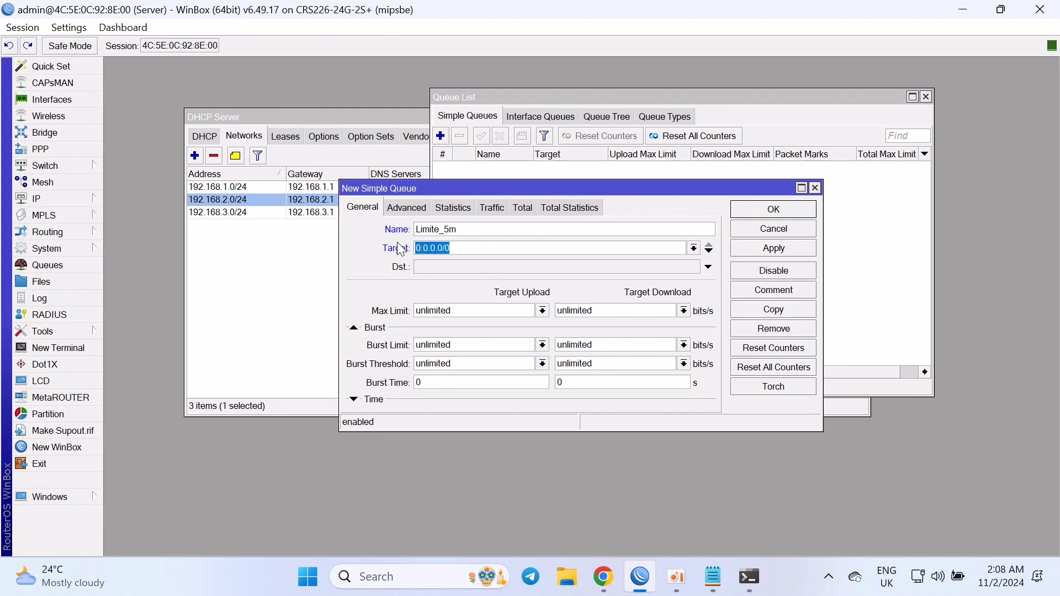
pyautogui.press('BackSpace')
pyautogui.hotkey('ctrl', 'v')
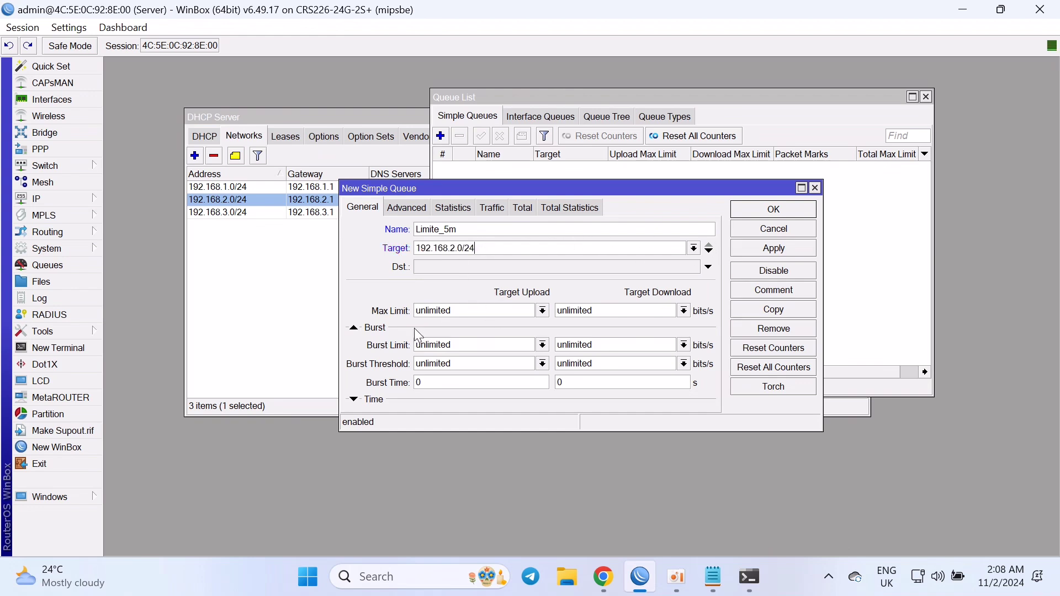
# Step: Set both the target upload and target download max limits of the Limite_5m queue to 5M
pyautogui.click(544, 311)
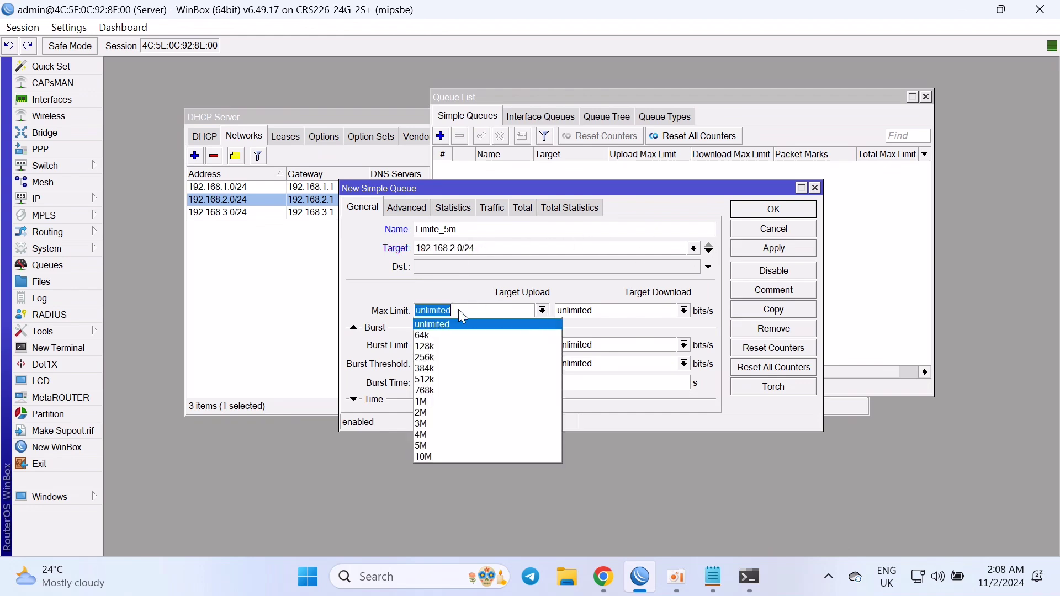
pyautogui.click(448, 443)
pyautogui.click(684, 311)
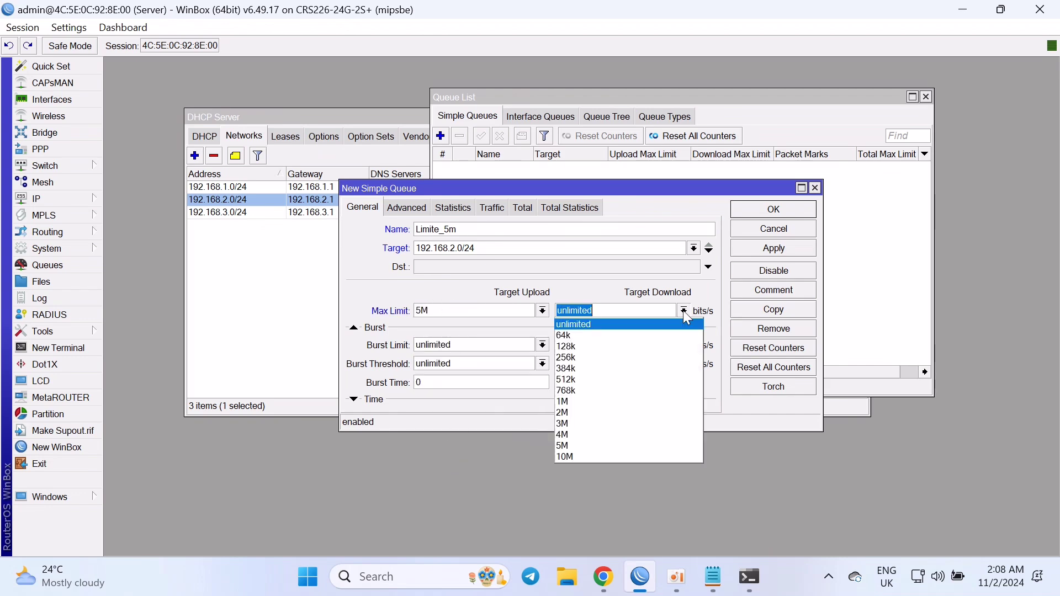
pyautogui.click(616, 445)
# Step: Check the port2_5m line in the do port.txt notes, and apply and save the Limite_5m queue
pyautogui.click(720, 583)
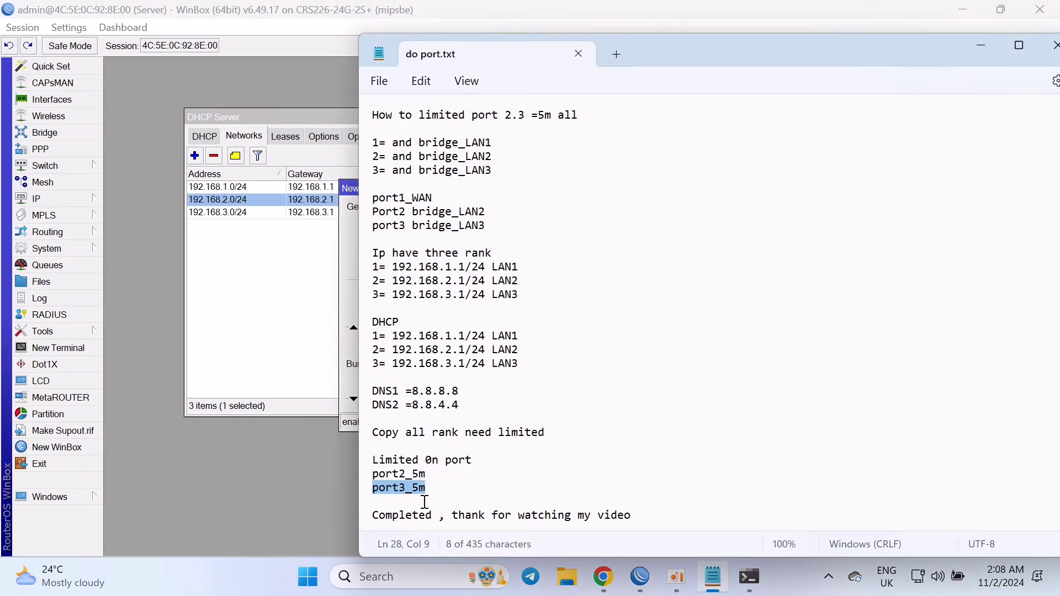
pyautogui.moveTo(372, 474); pyautogui.dragTo(426, 474)
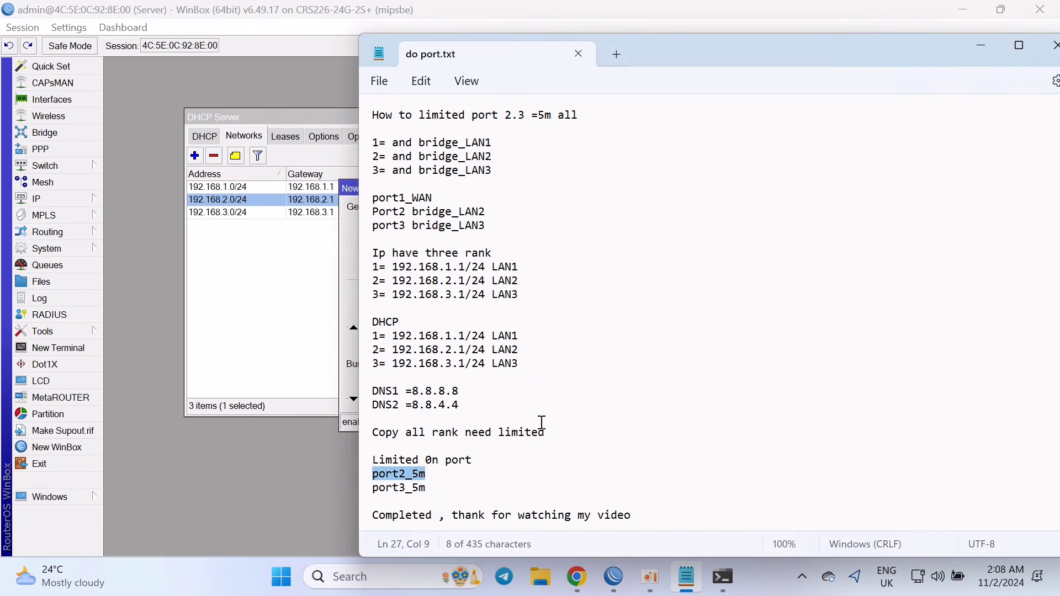
pyautogui.click(981, 45)
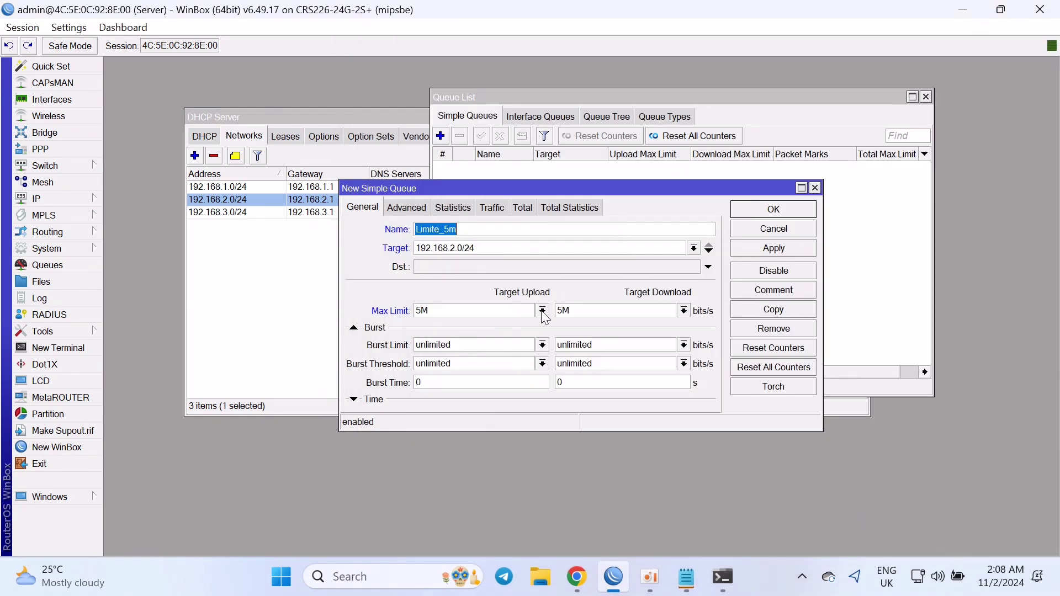
pyautogui.click(781, 253)
pyautogui.click(784, 211)
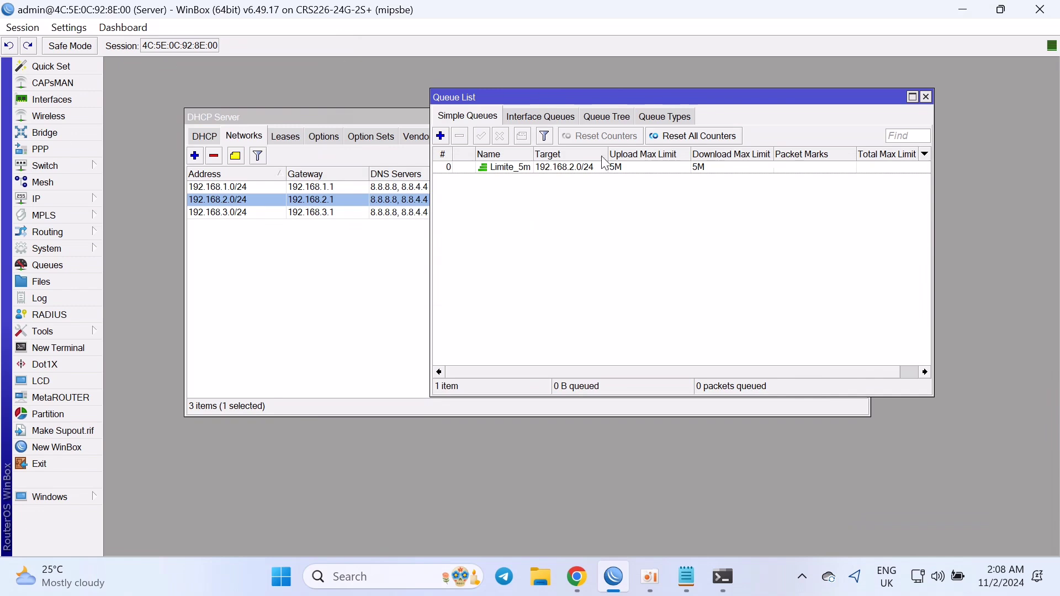
# Step: Widen the Name column of the queue list and start a second simple queue with target 192.168.3.0/24
pyautogui.moveTo(534, 154)
pyautogui.mouseDown()
pyautogui.moveTo(579, 154)
pyautogui.moveTo(549, 155)
pyautogui.mouseUp()
pyautogui.click(441, 136)
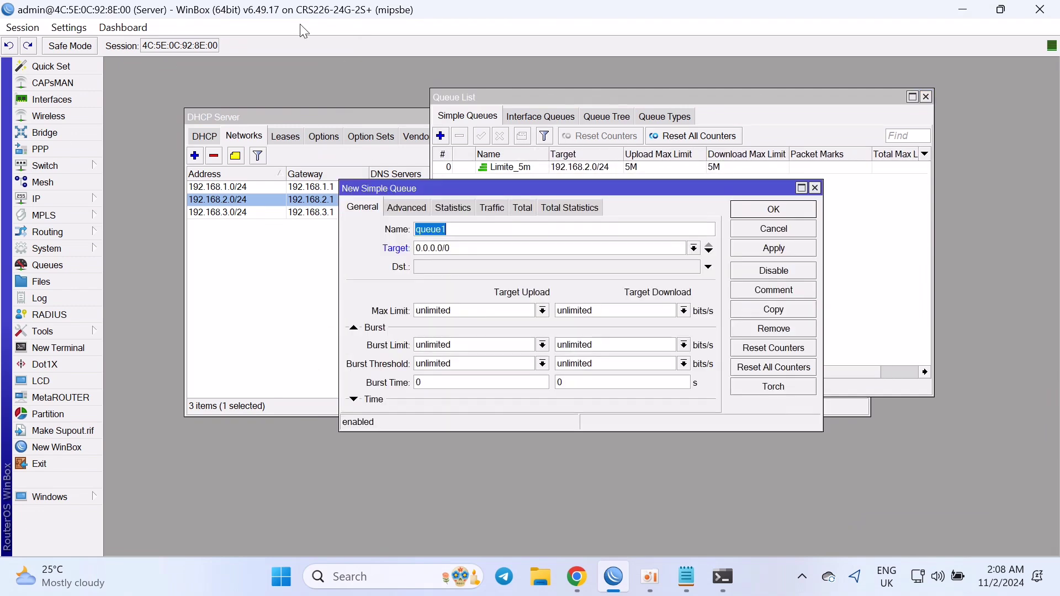
pyautogui.click(462, 249)
pyautogui.doubleClick(464, 249)
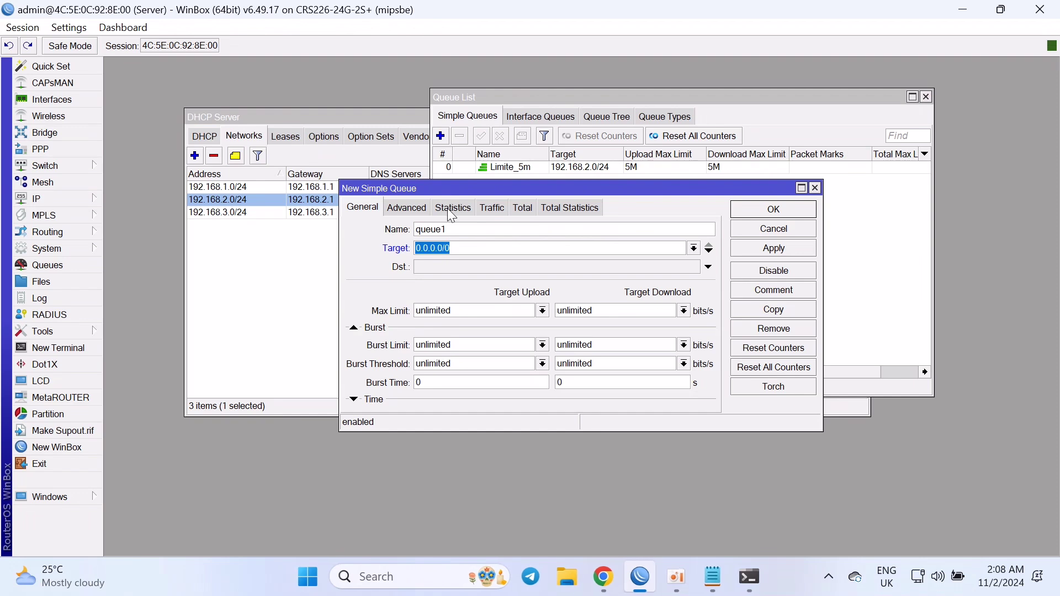
pyautogui.press('BackSpace')
pyautogui.hotkey('ctrl', 'v')
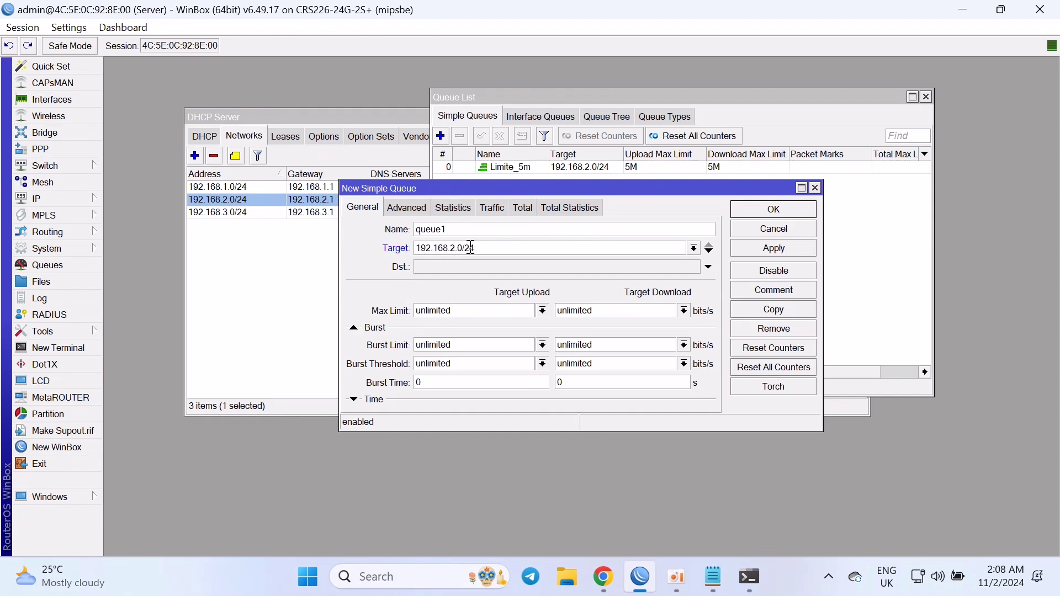
pyautogui.press('BackSpace')
pyautogui.write('3')
# Step: Set the upload and download max limits of the 192.168.3.0/24 queue to 5M and save it
pyautogui.click(543, 310)
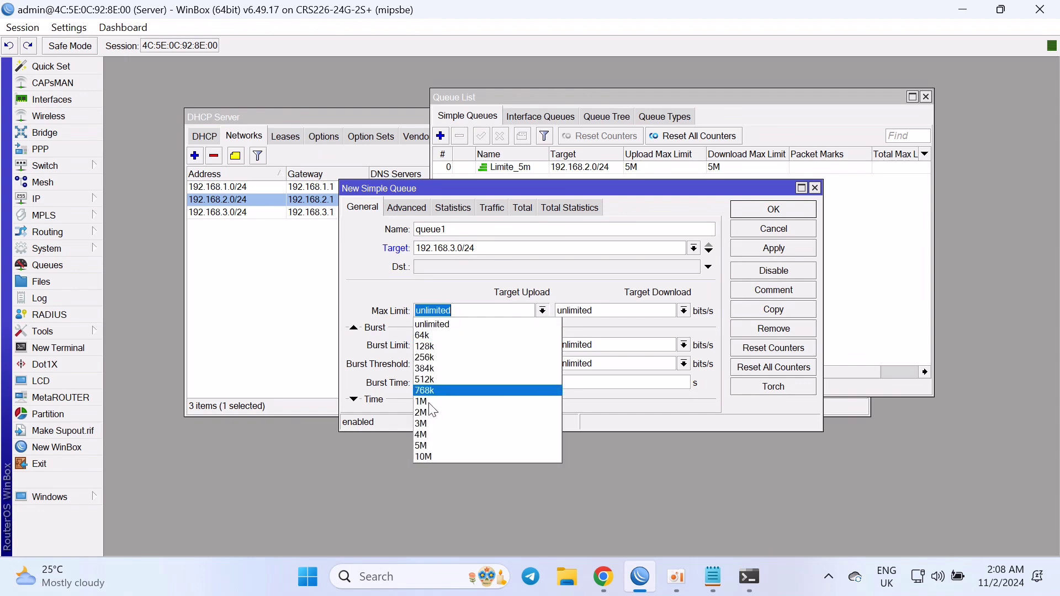
pyautogui.click(432, 445)
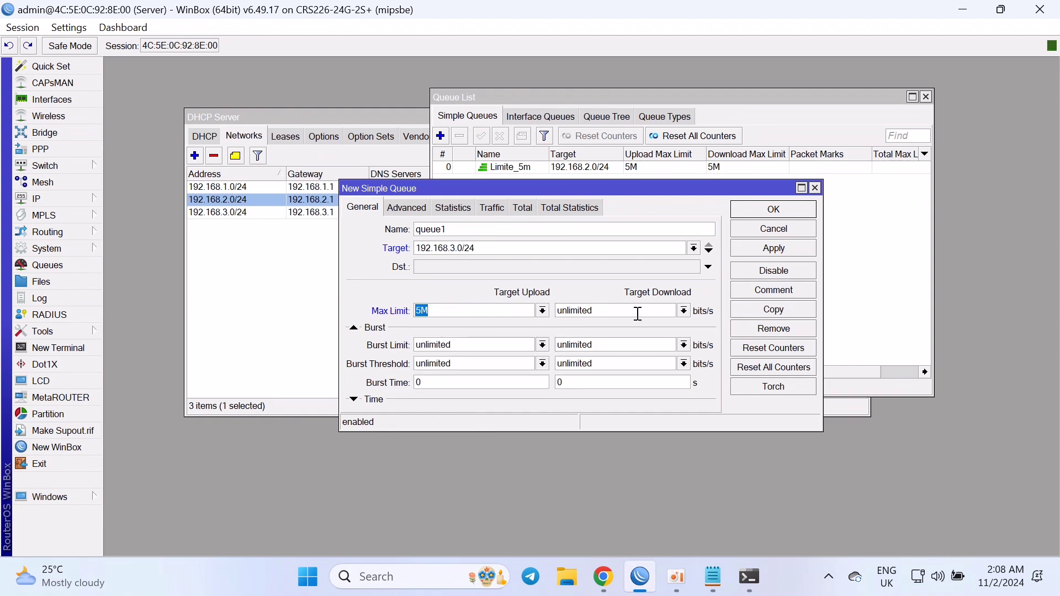
pyautogui.click(683, 311)
pyautogui.click(597, 459)
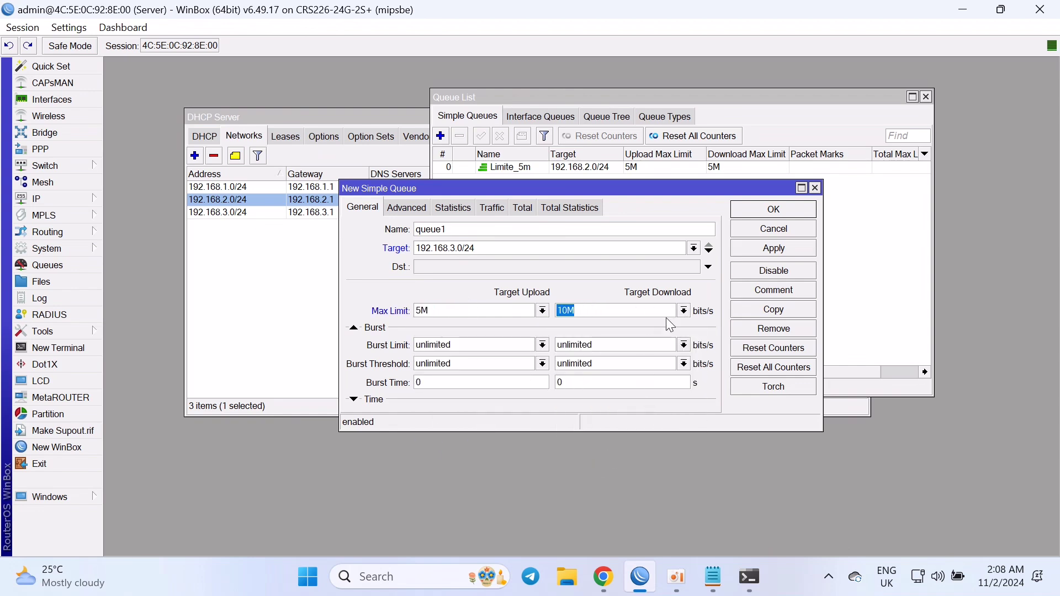
pyautogui.click(684, 311)
pyautogui.click(595, 440)
pyautogui.click(774, 248)
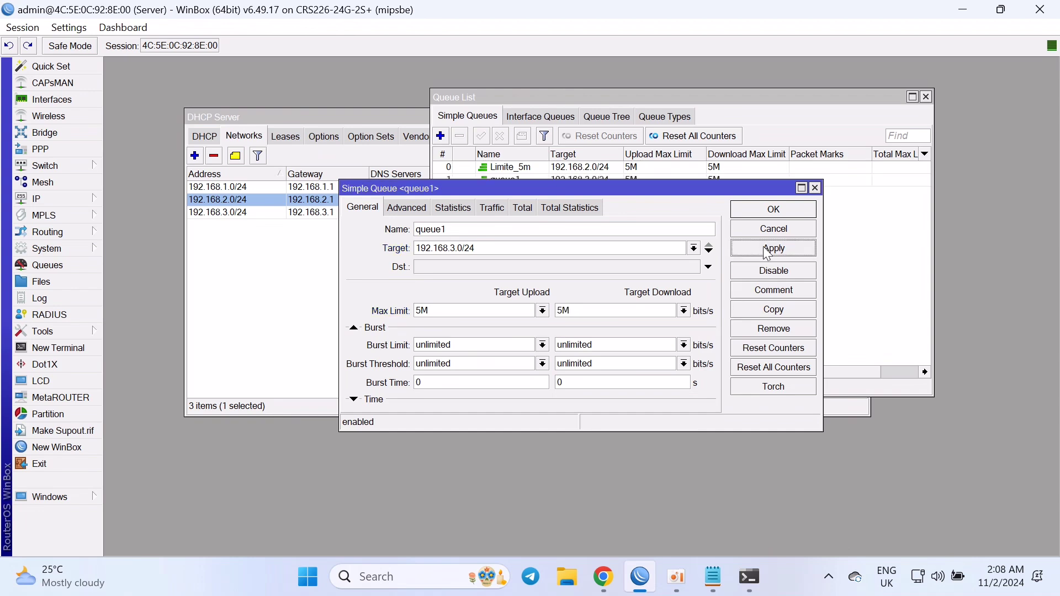
pyautogui.click(778, 211)
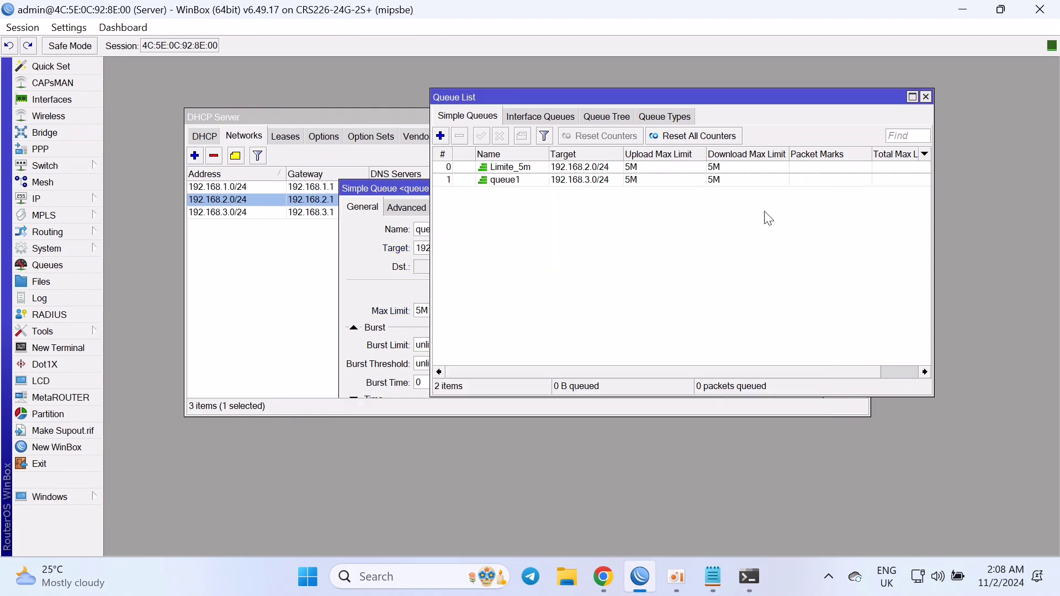
# Step: Rename the simple queue with target 192.168.3.0/24, replacing queue1 with a name beginning Limited_
pyautogui.doubleClick(547, 181)
pyautogui.press('BackSpace')
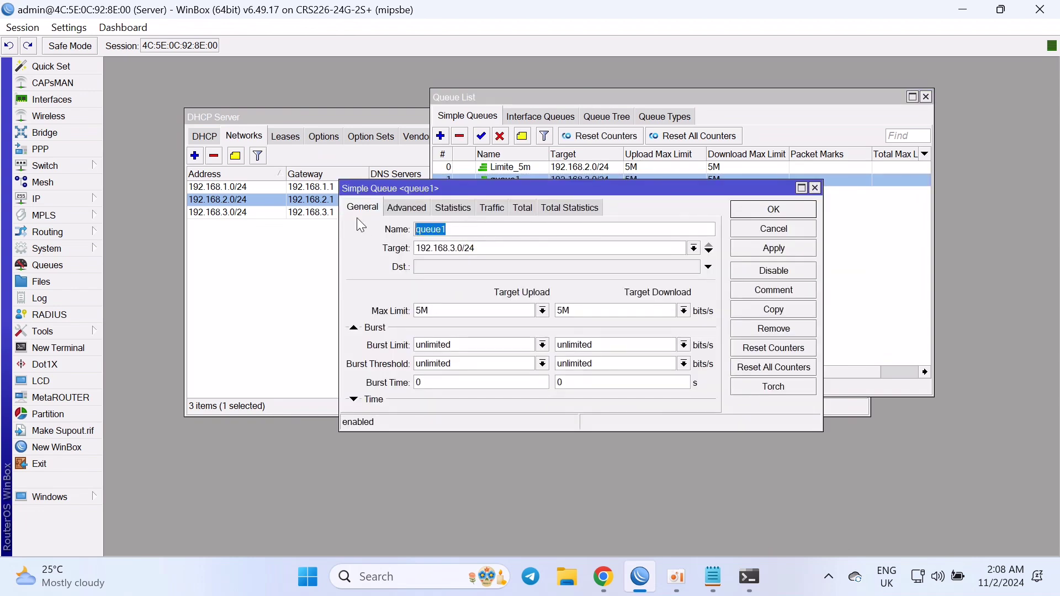
pyautogui.write(':')
pyautogui.write('Li')
pyautogui.write('mited_')
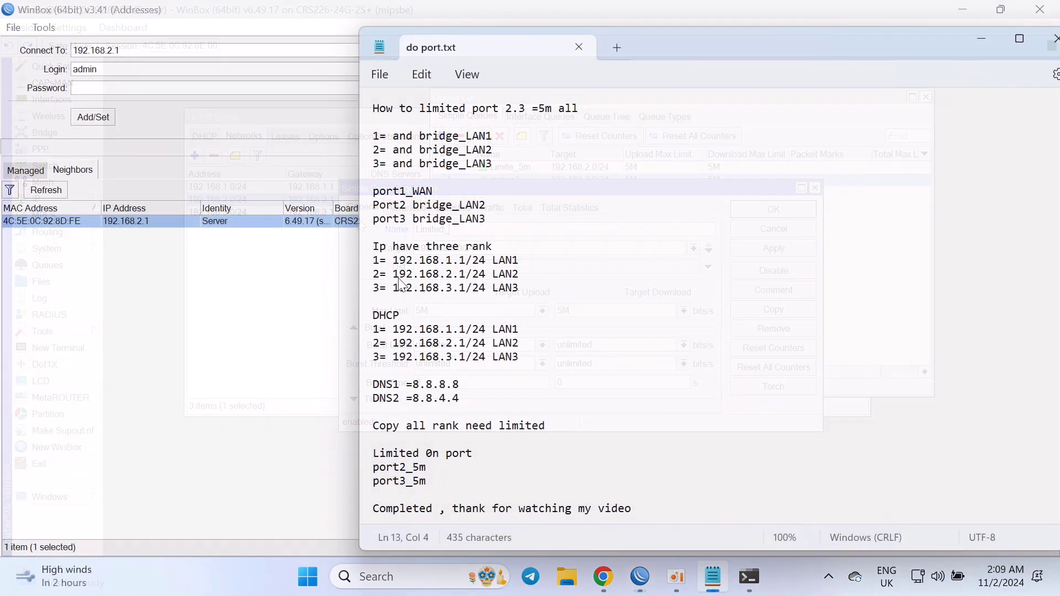
# Step: Review the LAN2 and LAN3 address lines, 192.168.2.1/24 and 192.168.3.1/24, in the do port.txt notes
pyautogui.moveTo(393, 274); pyautogui.dragTo(523, 279)
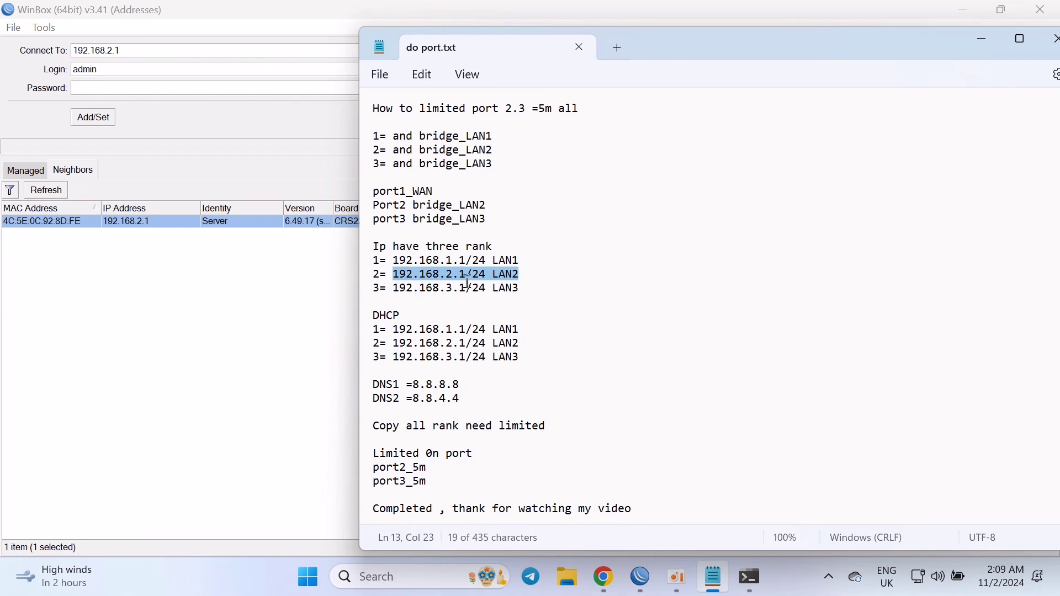
pyautogui.click(449, 280)
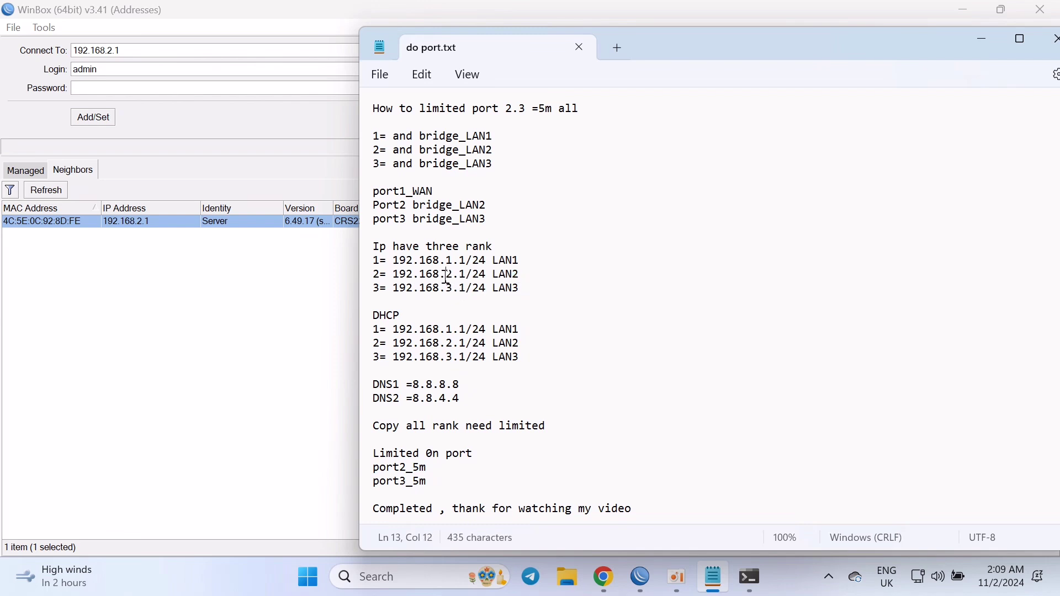
pyautogui.moveTo(449, 277); pyautogui.dragTo(471, 283)
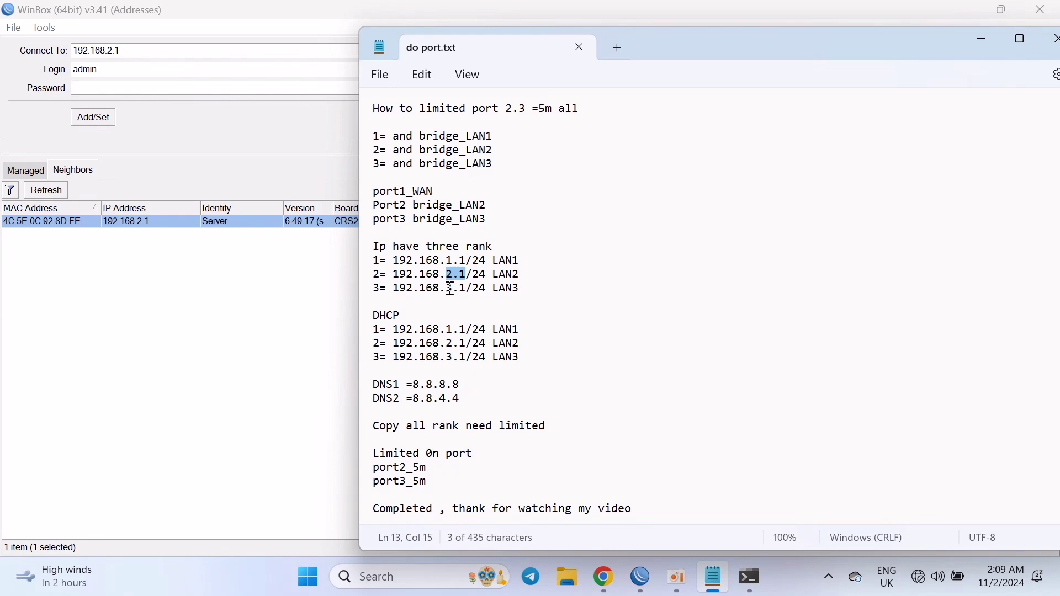
pyautogui.moveTo(451, 289); pyautogui.dragTo(472, 298)
# Step: Refresh the WinBox neighbor list and select the router at 192.168.3.1, checking it against the LAN3 line in do port.txt
pyautogui.click(110, 227)
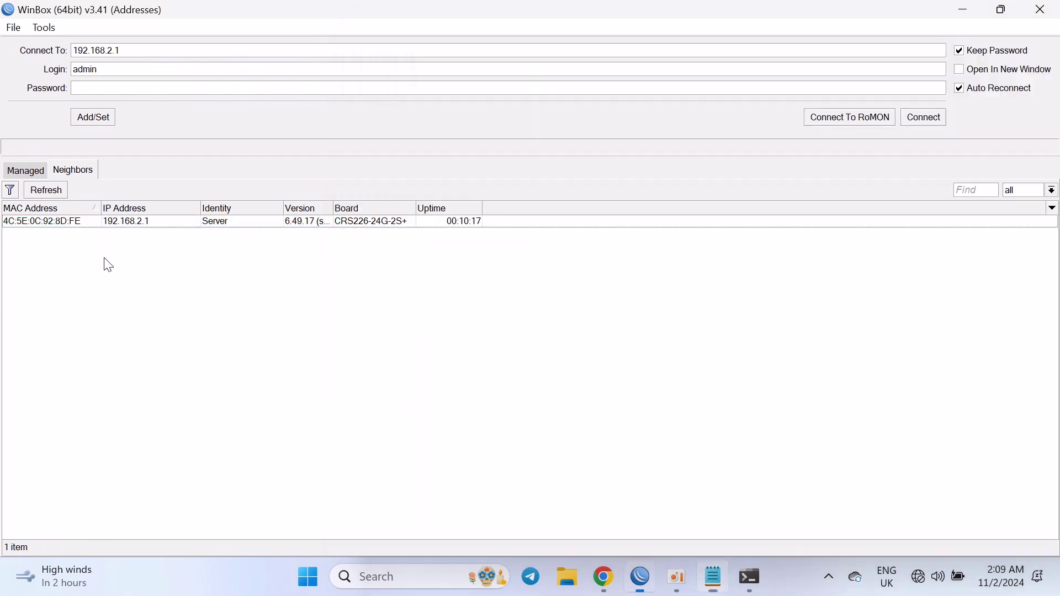
pyautogui.click(37, 189)
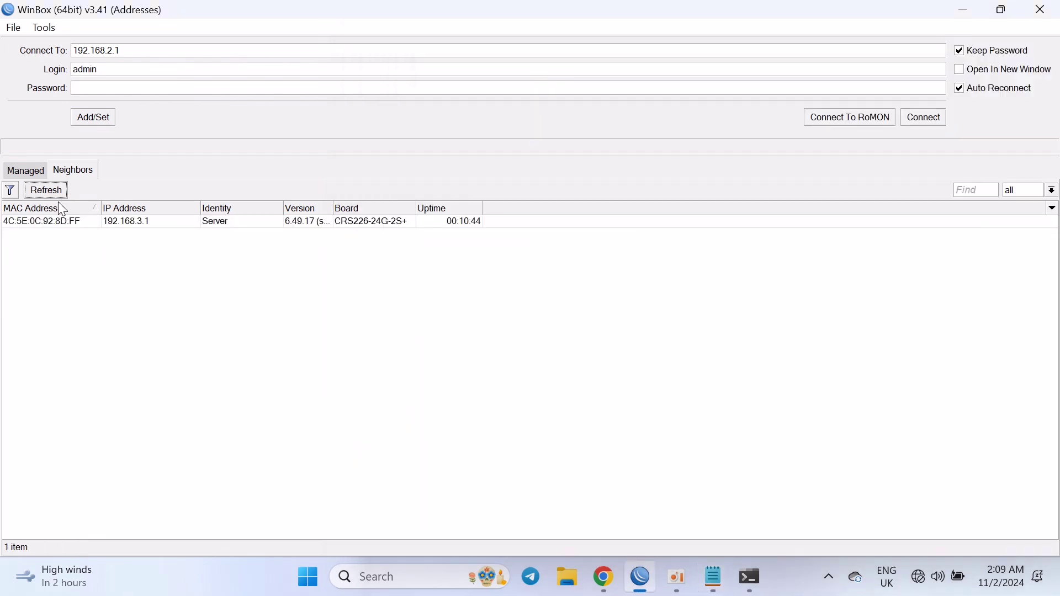
pyautogui.click(133, 226)
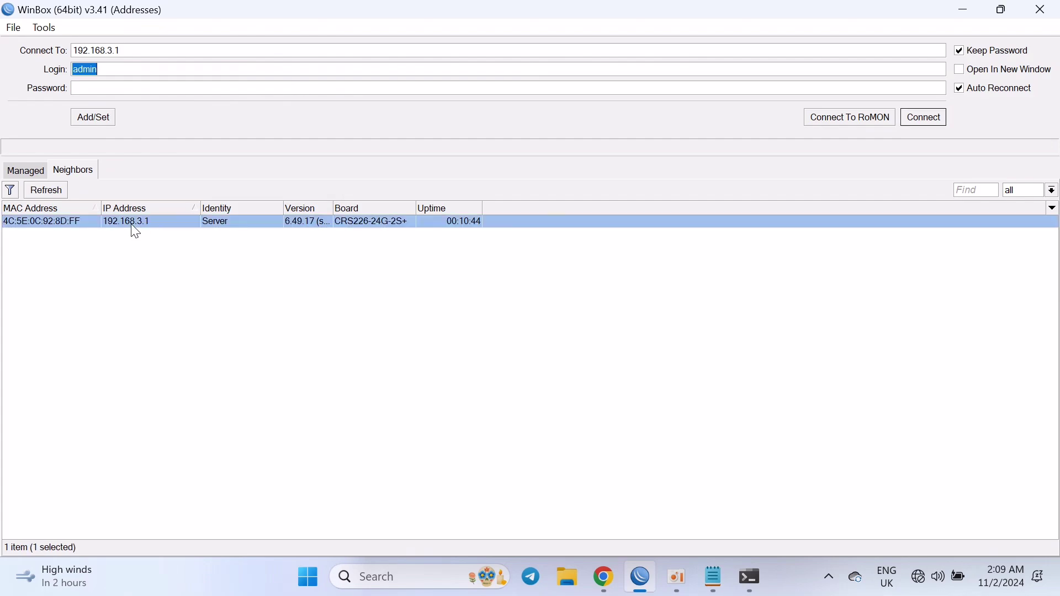
pyautogui.click(714, 578)
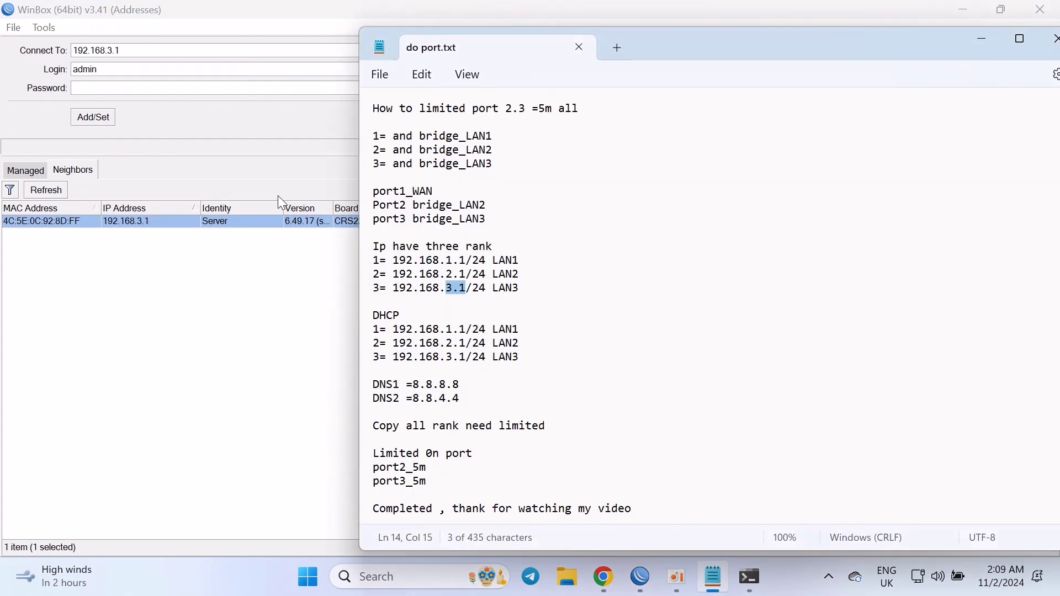
pyautogui.click(982, 38)
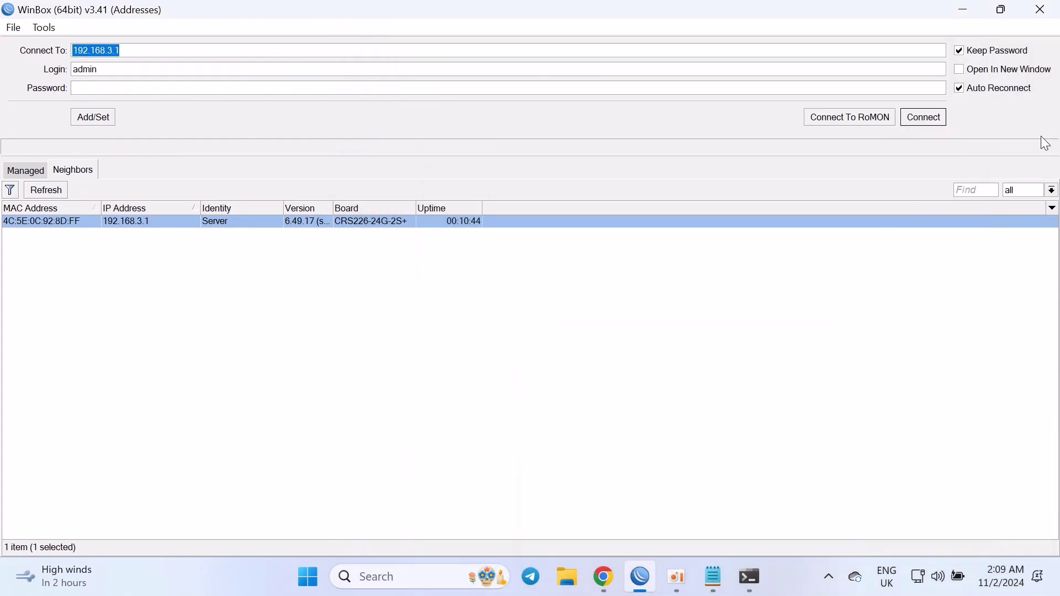
# Step: Connect to the neighbor router by its MAC address 4C:5E:0C:92:8D:FF, maximize the session window and dismiss the password change dialog
pyautogui.click(931, 125)
pyautogui.click(39, 219)
pyautogui.click(933, 118)
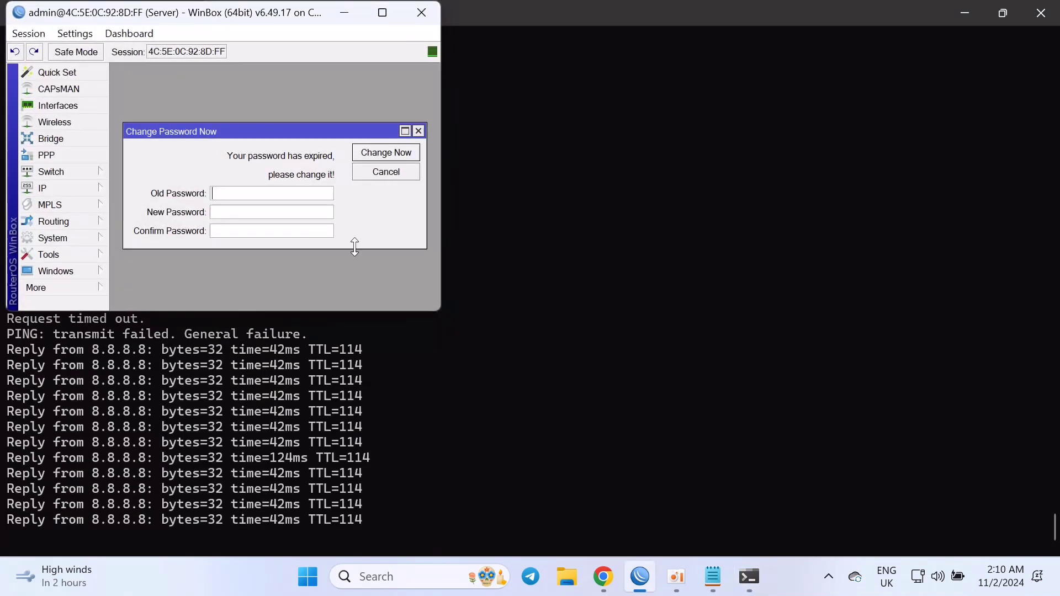
pyautogui.click(382, 12)
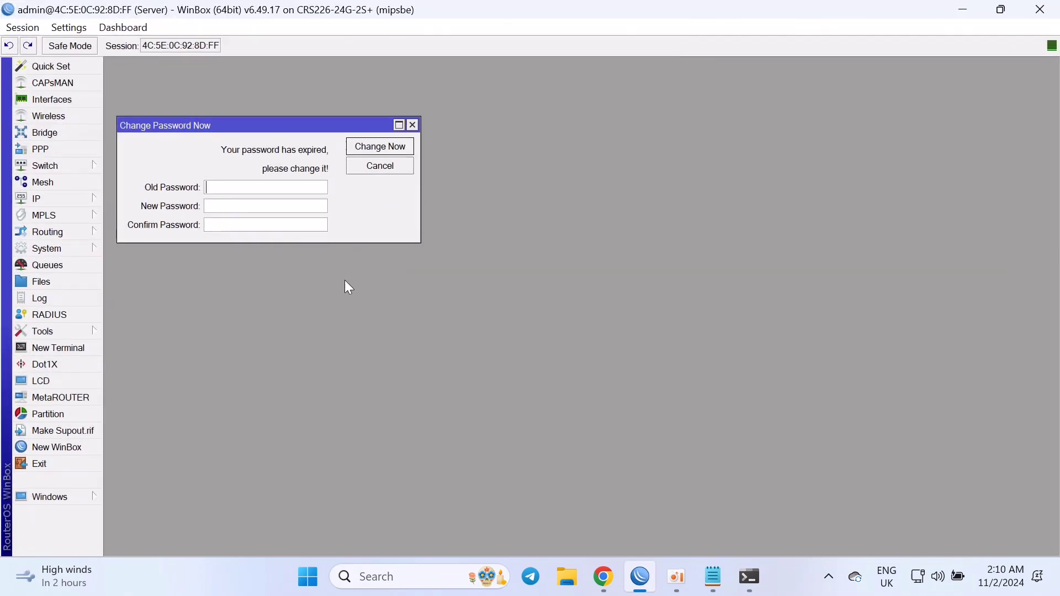
pyautogui.click(413, 124)
# Step: Open the simple queue list, move it aside and check the ping output in the terminal
pyautogui.click(48, 266)
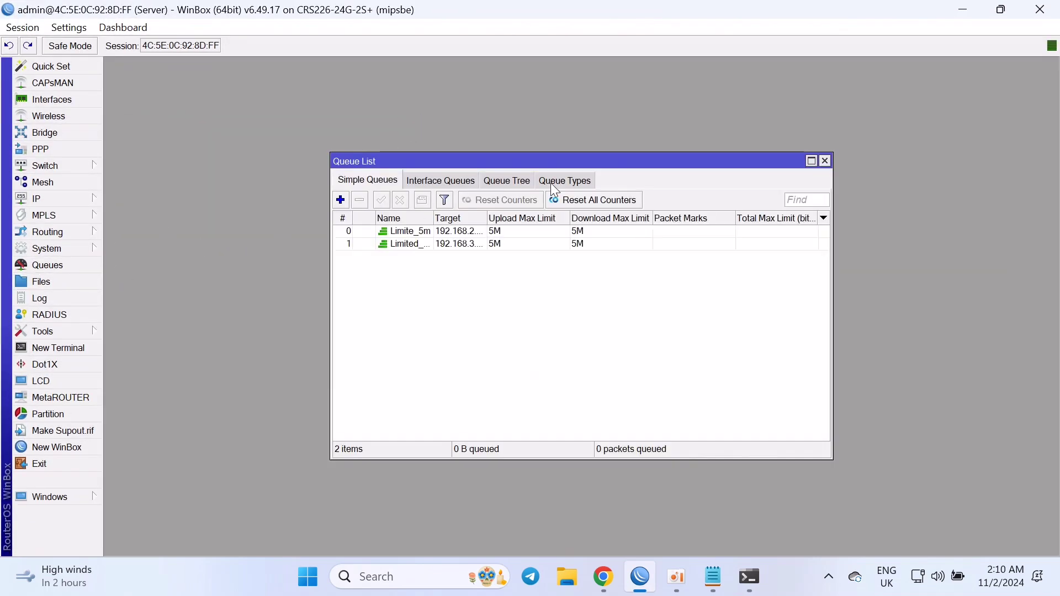
pyautogui.moveTo(609, 163); pyautogui.dragTo(395, 118)
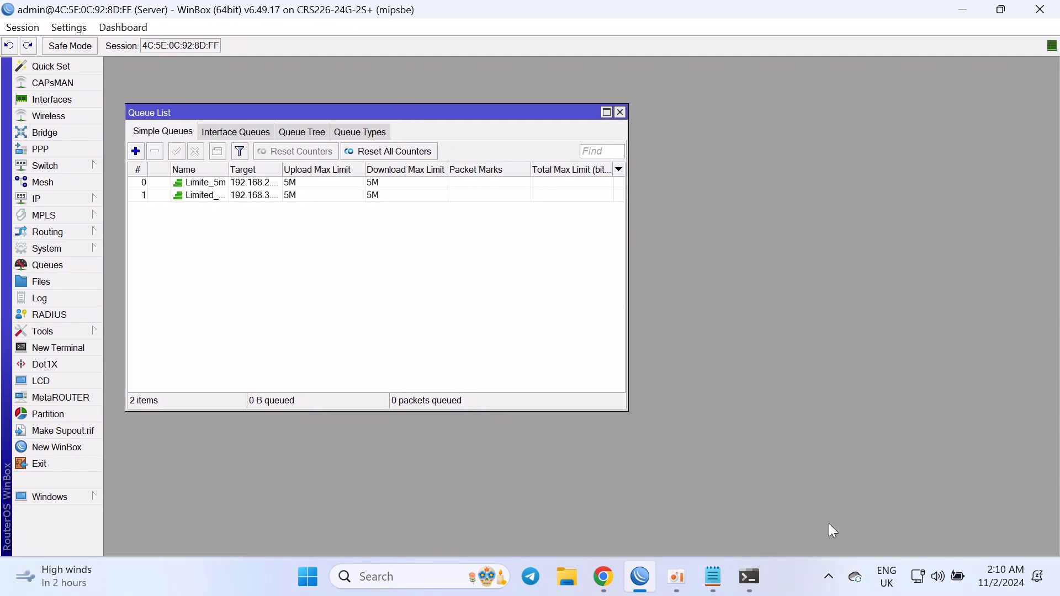
pyautogui.click(749, 577)
pyautogui.click(963, 13)
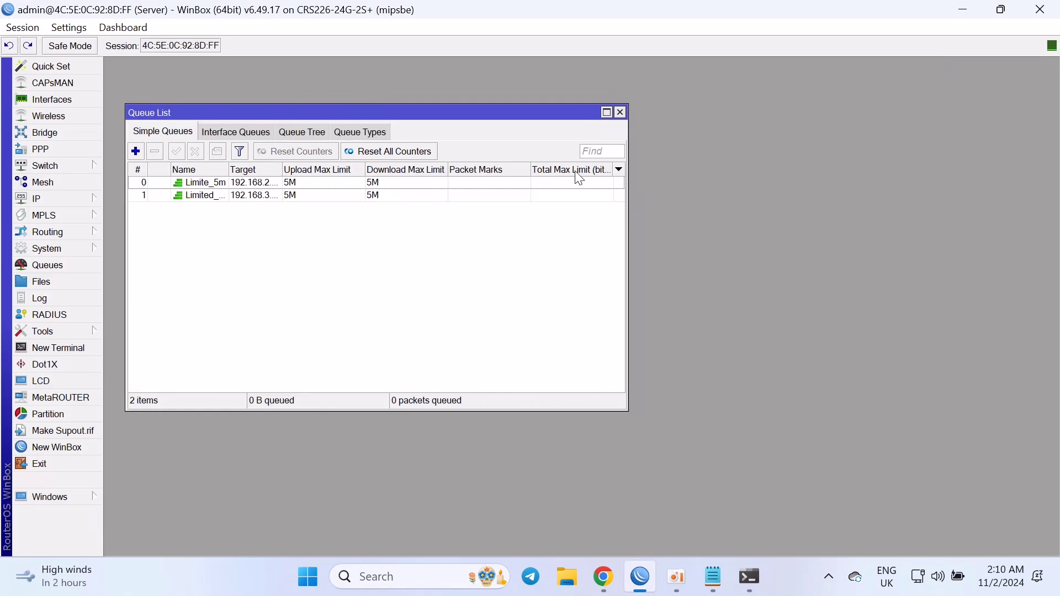
# Step: Switch to the Speedtest page in Chrome, arrange its window beside the WinBox queue list and start a new speed test
pyautogui.click(603, 577)
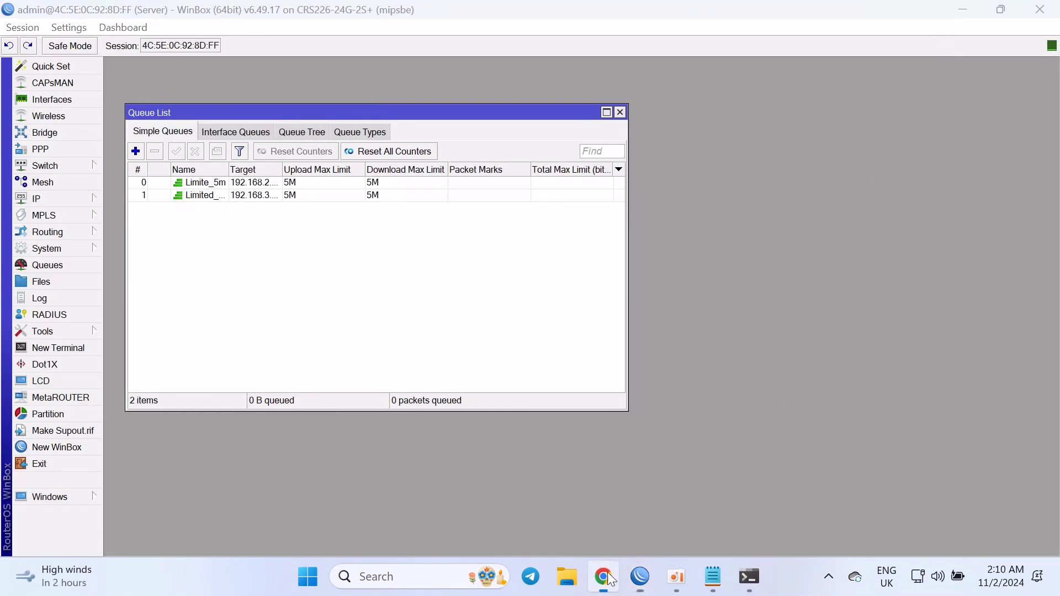
pyautogui.click(318, 17)
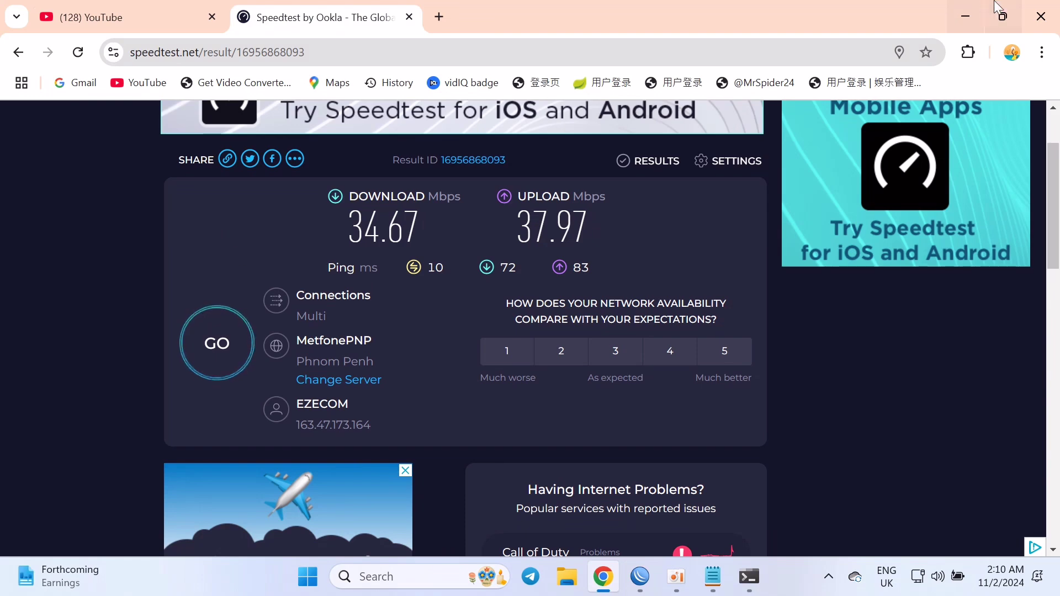
pyautogui.click(1003, 17)
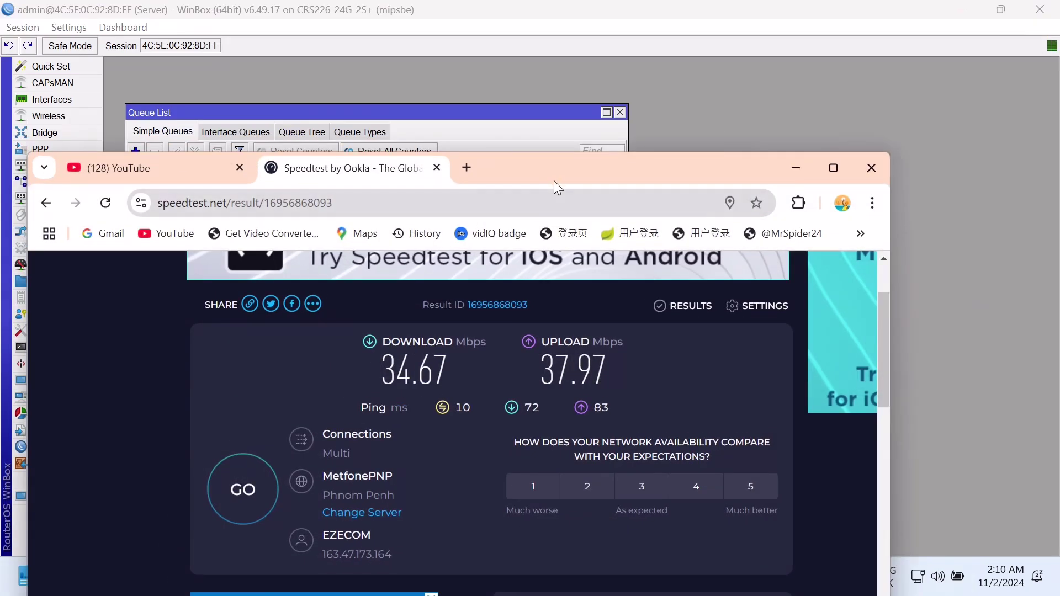
pyautogui.moveTo(554, 180); pyautogui.dragTo(823, 49)
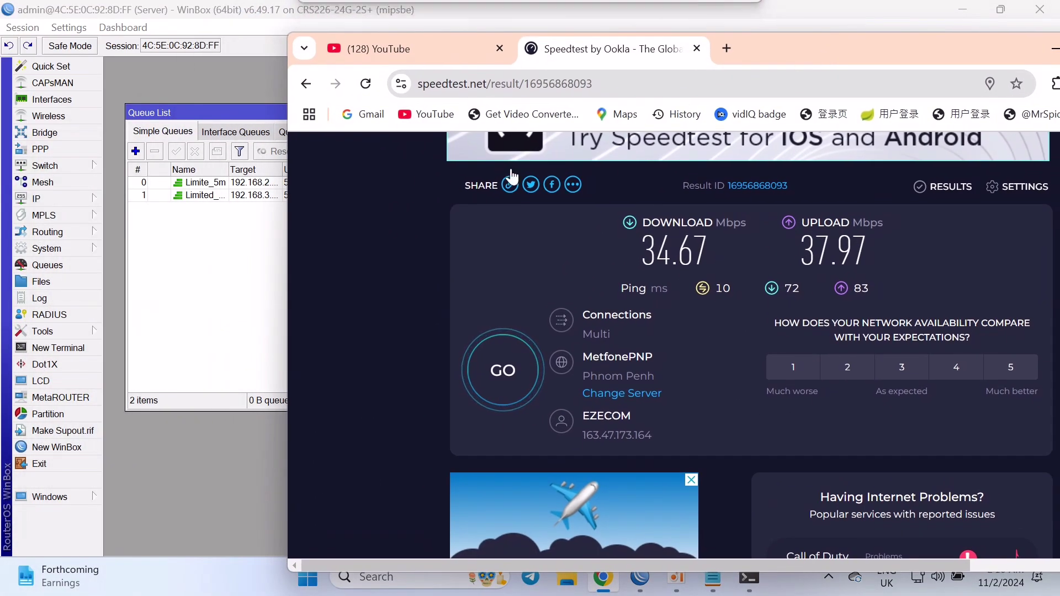
pyautogui.moveTo(288, 281); pyautogui.dragTo(421, 266)
pyautogui.moveTo(906, 59); pyautogui.dragTo(866, 32)
pyautogui.click(601, 328)
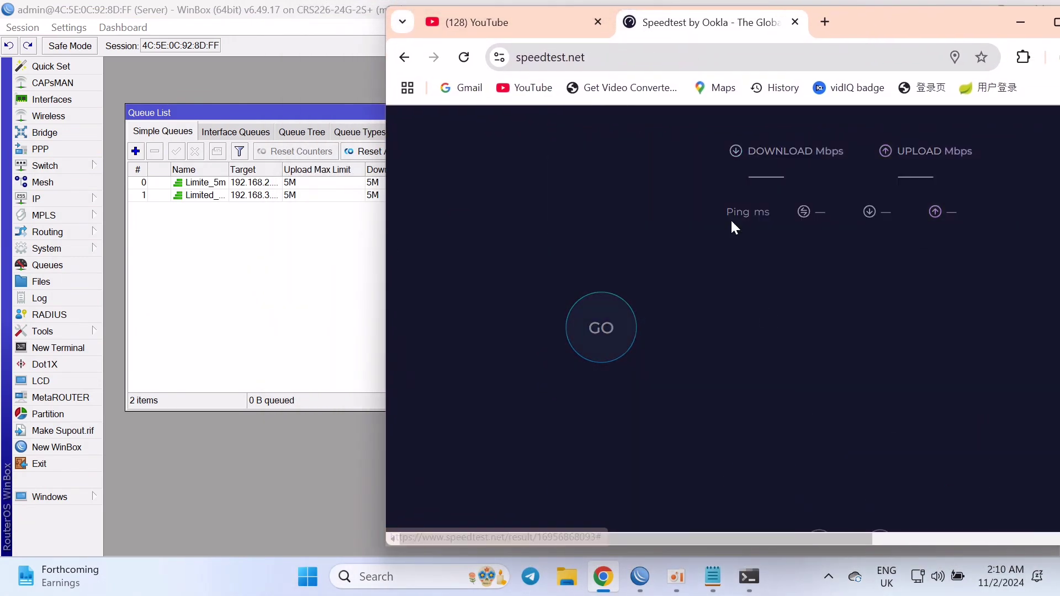
pyautogui.moveTo(720, 548); pyautogui.dragTo(718, 559)
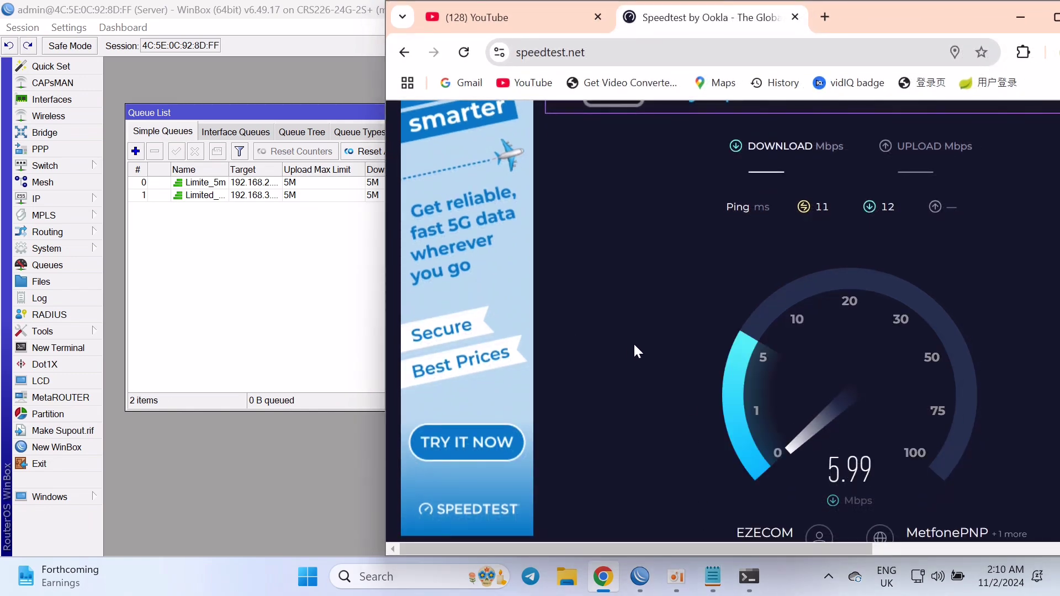